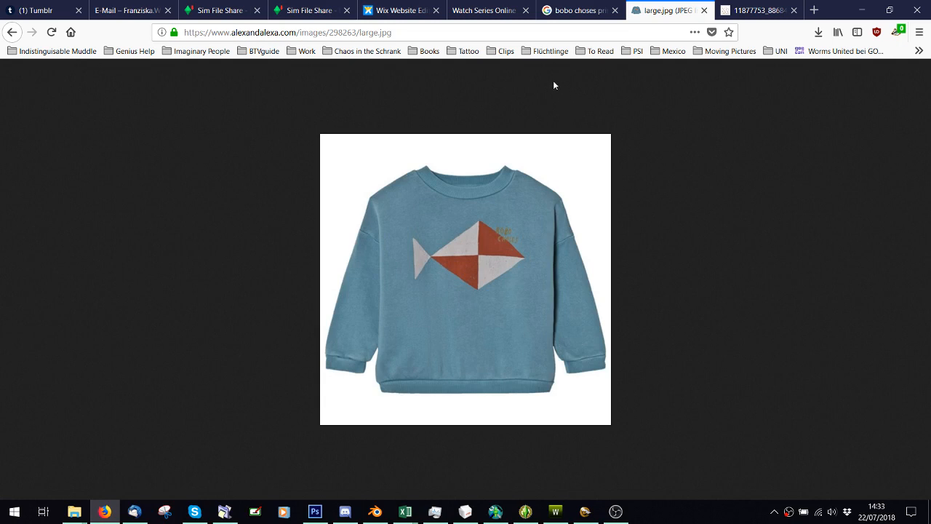
- Copy the picture of the white tote bag with beach balls from its browser page
click(757, 10)
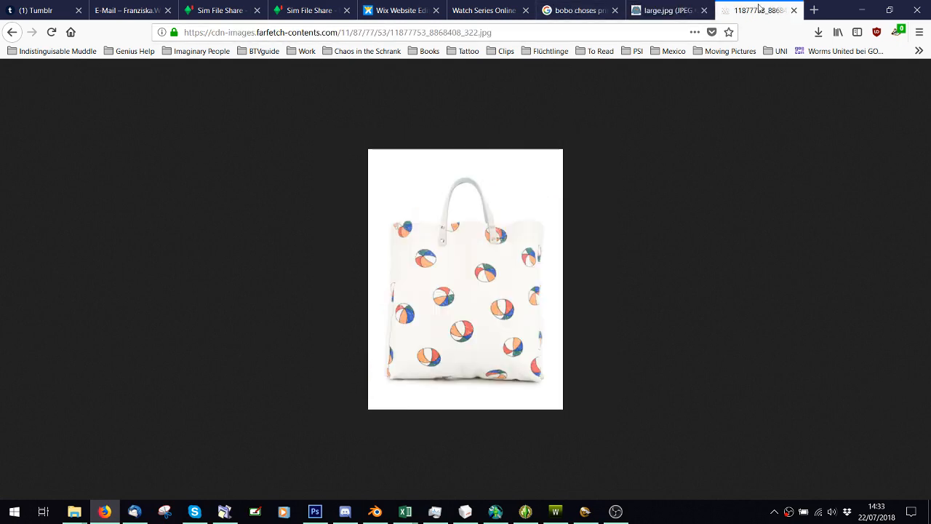
right_click(468, 258)
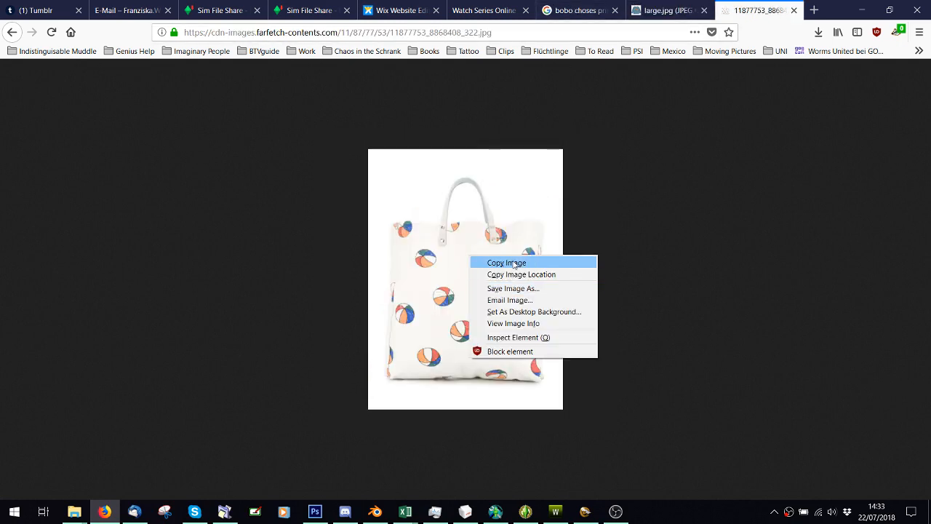
click(514, 264)
- Switch to Photoshop, create a new 322 x 430 pixel document from the Clipboard preset and paste the bag picture into it
click(327, 511)
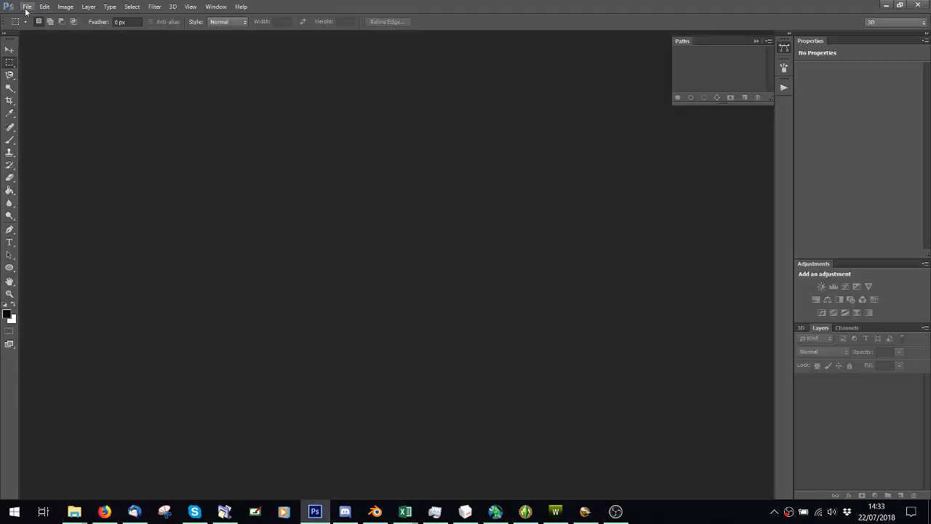
click(27, 6)
click(34, 20)
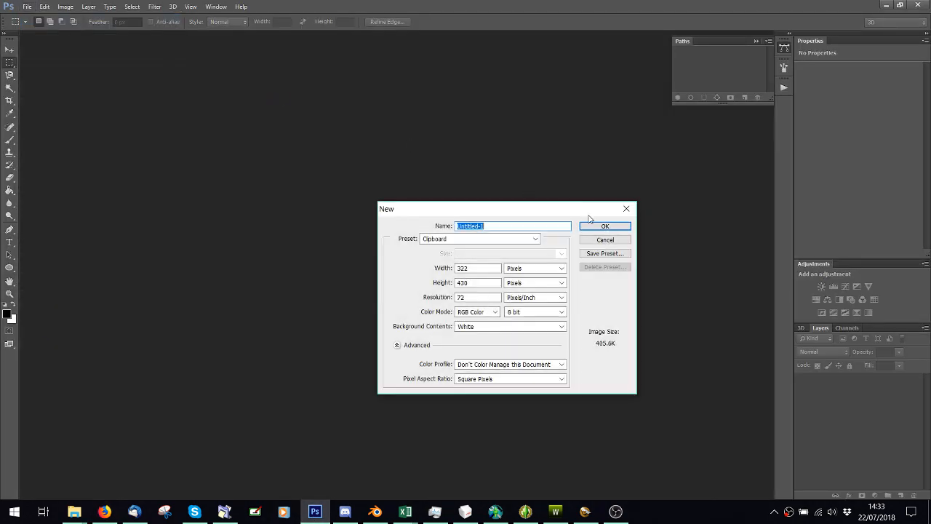
click(598, 227)
key(ctrl+v)
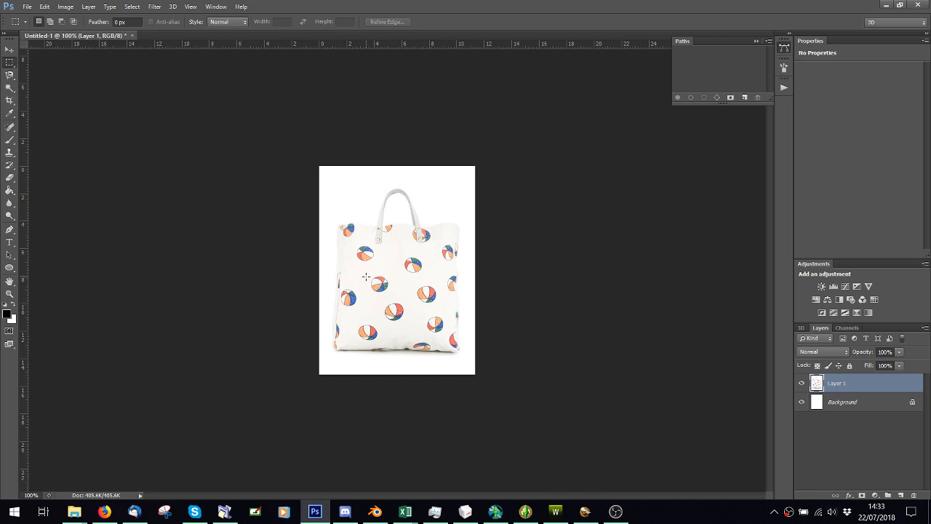
- Crop the bag picture to a single beach ball near the middle and clear the selection
drag(367, 270, 392, 295)
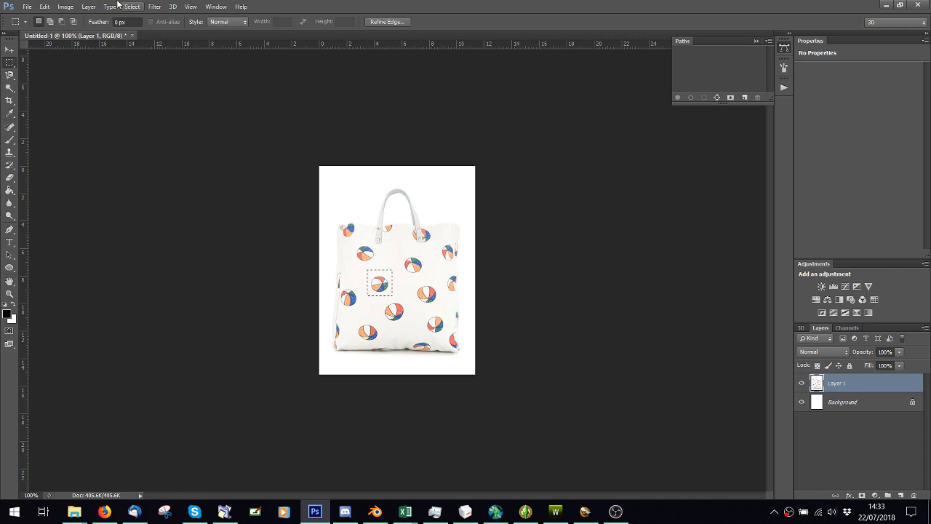
click(66, 6)
click(73, 128)
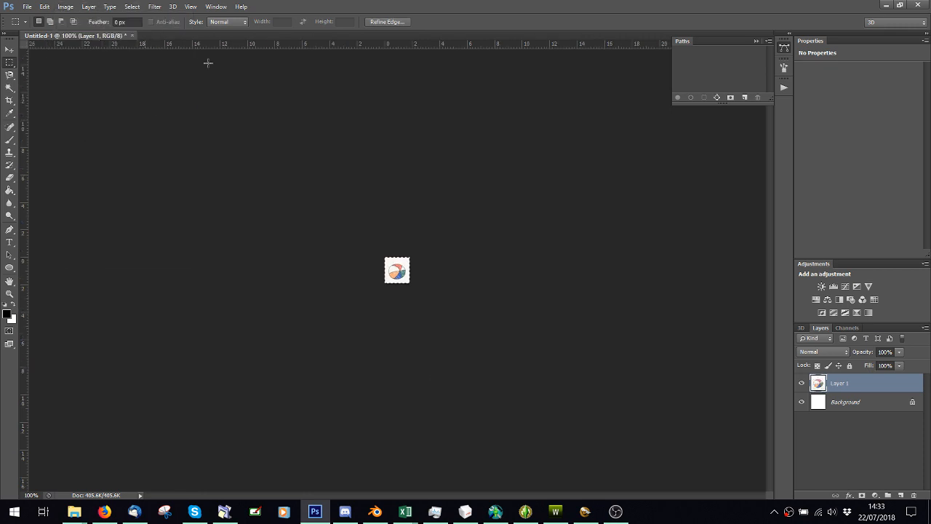
click(191, 7)
click(208, 128)
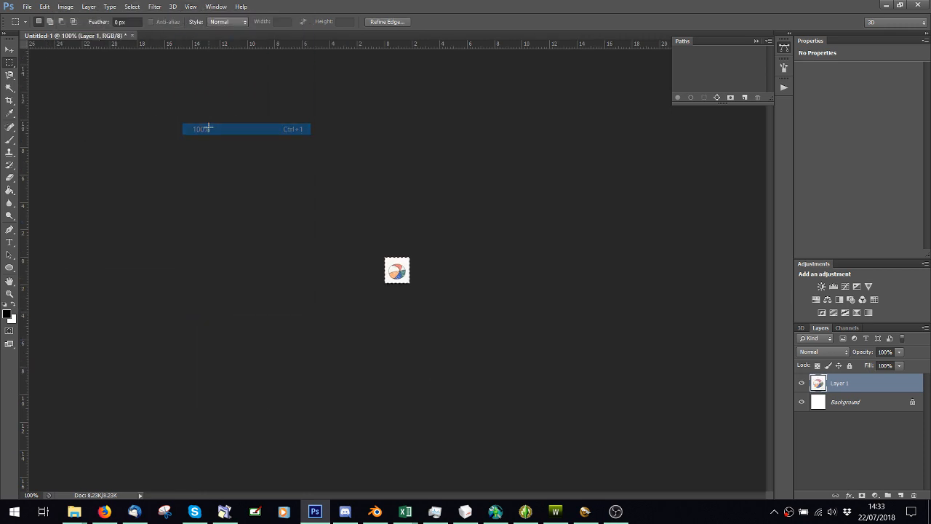
click(190, 6)
click(210, 141)
key(ctrl+d)
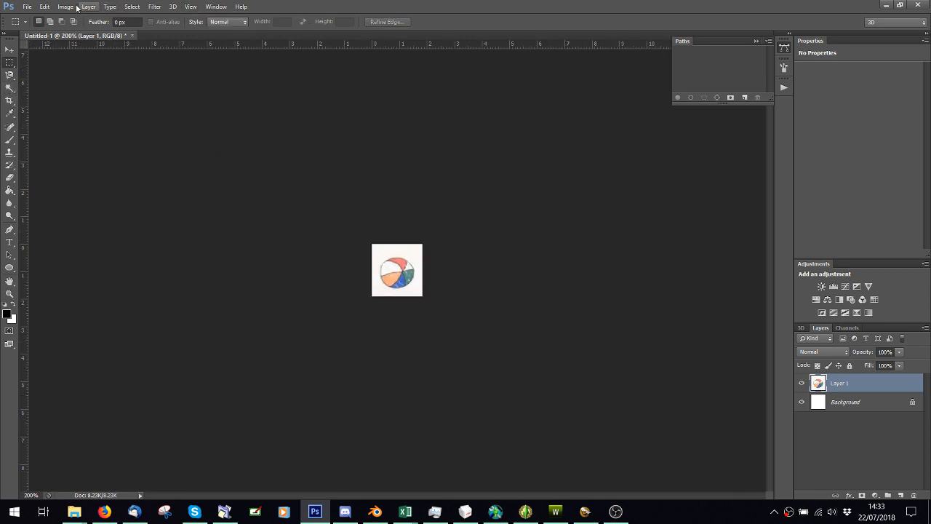
- Remove the near-white areas around the beach ball using Color Range with fuzziness 110, and hide the Background layer
click(131, 7)
click(178, 110)
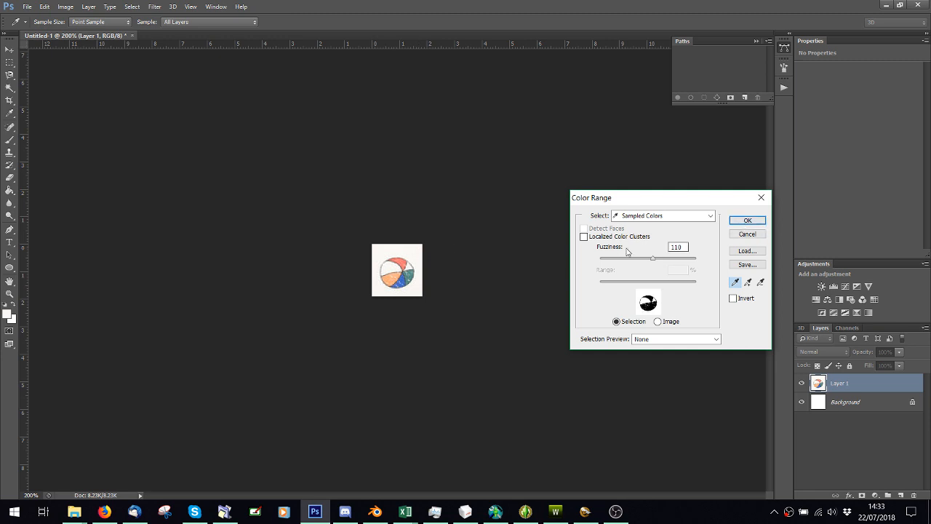
mouse_move(657, 258)
mouse_down()
mouse_move(631, 260)
mouse_move(657, 262)
mouse_up()
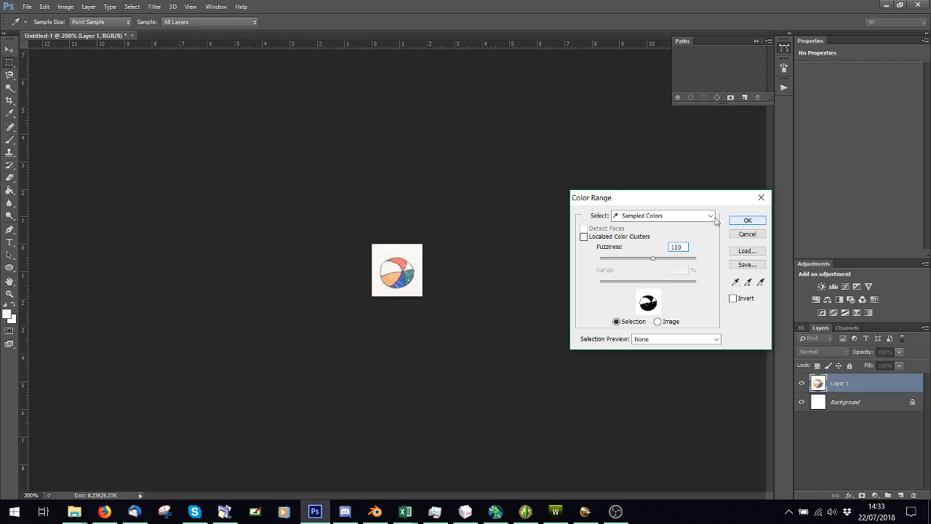
click(747, 219)
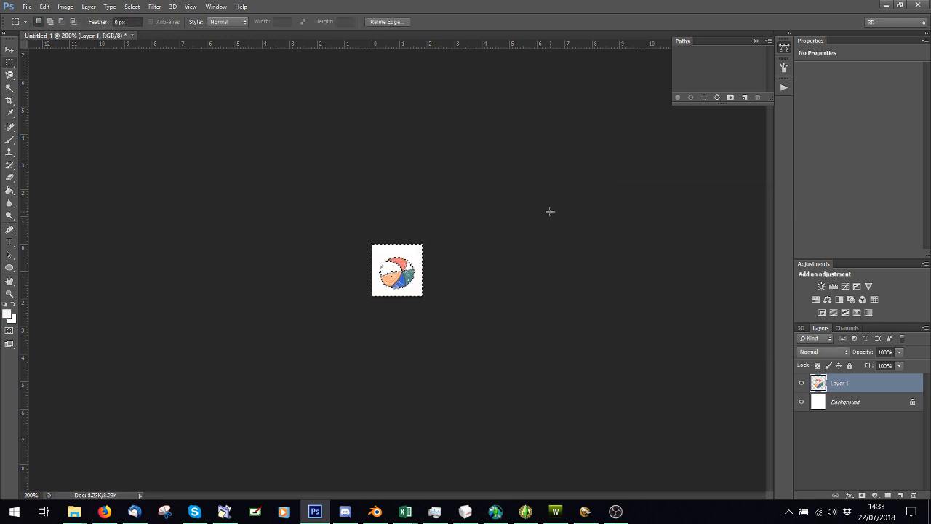
click(801, 401)
key(Delete)
key(ctrl+d)
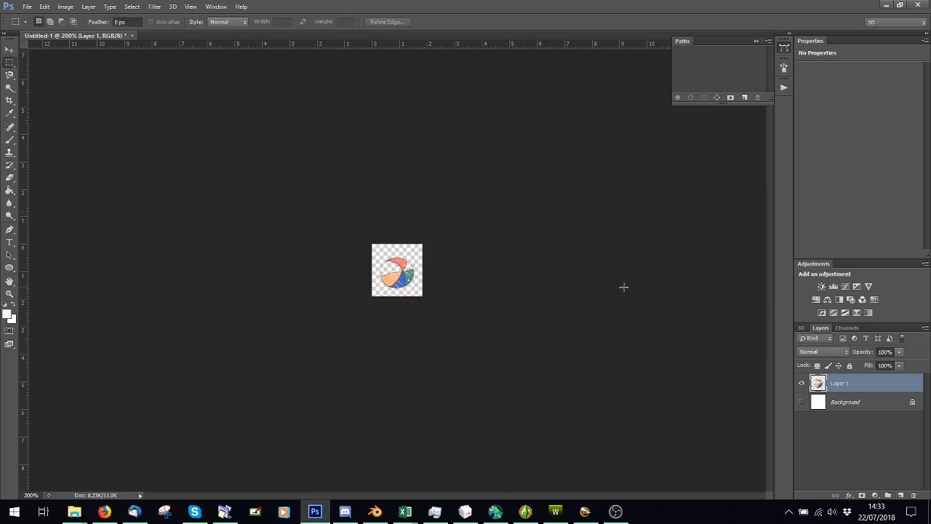
- Save the beach ball cut-out as a PNG file named 71 in the CASP folder
click(190, 7)
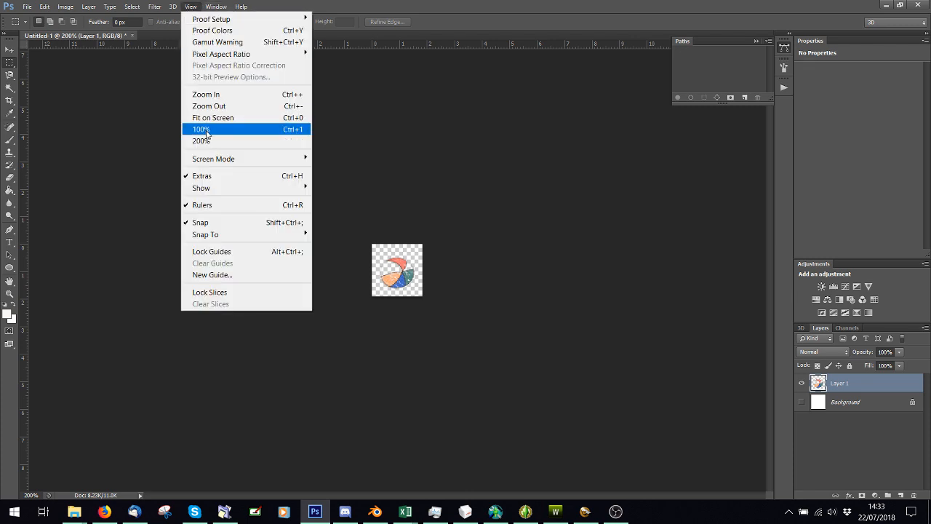
click(206, 94)
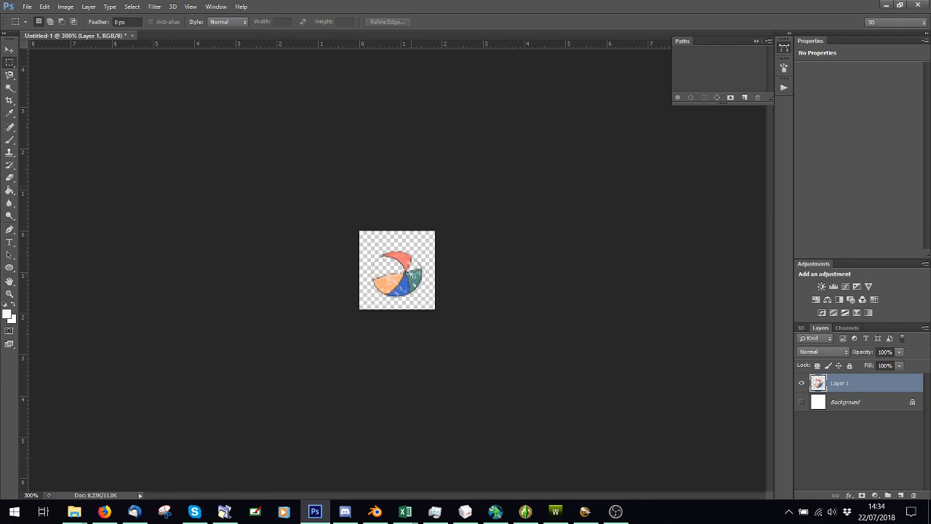
click(27, 7)
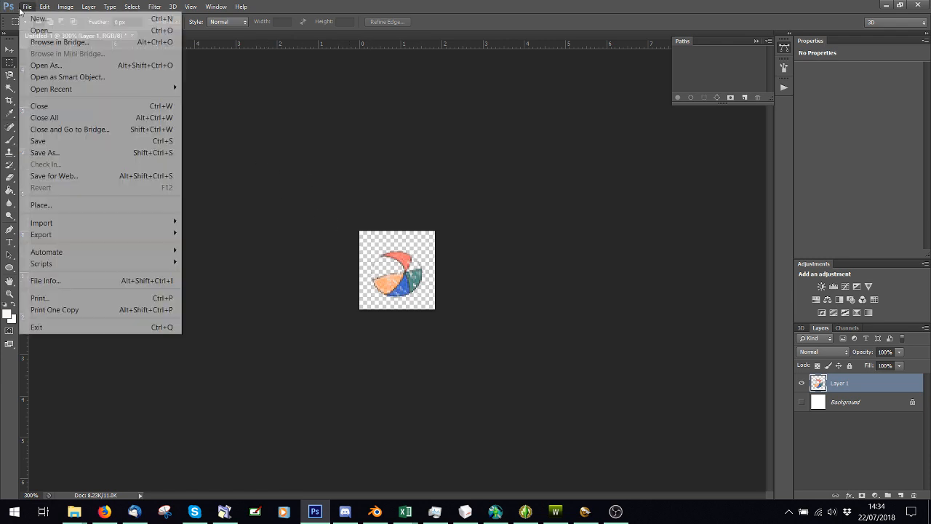
click(63, 151)
click(434, 328)
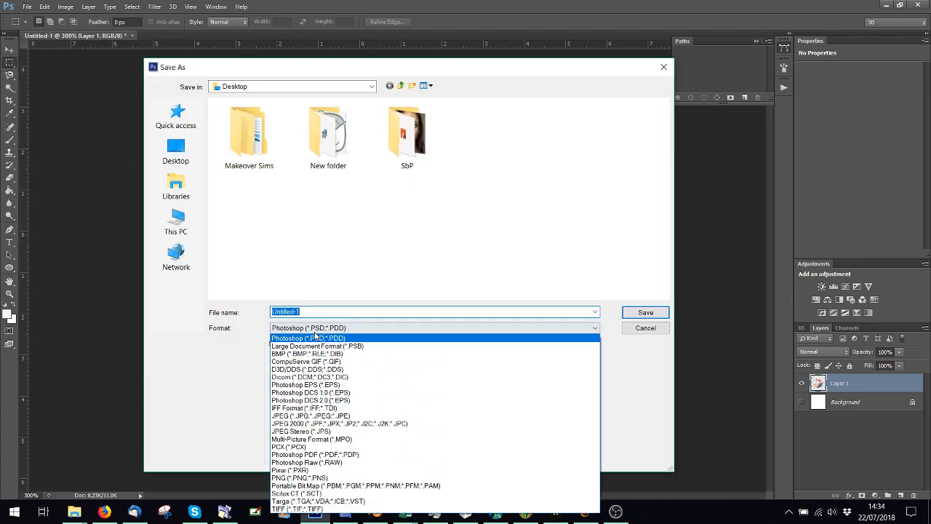
click(328, 472)
click(177, 117)
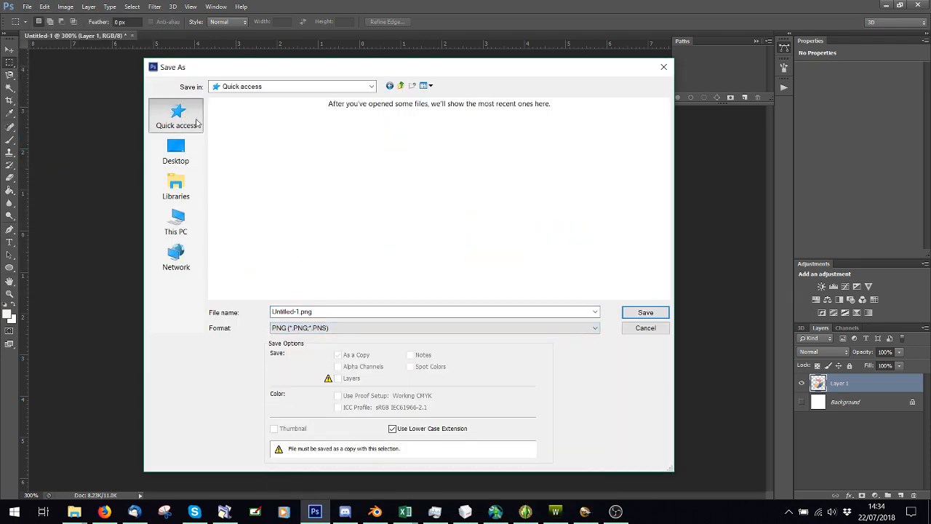
double_click(419, 264)
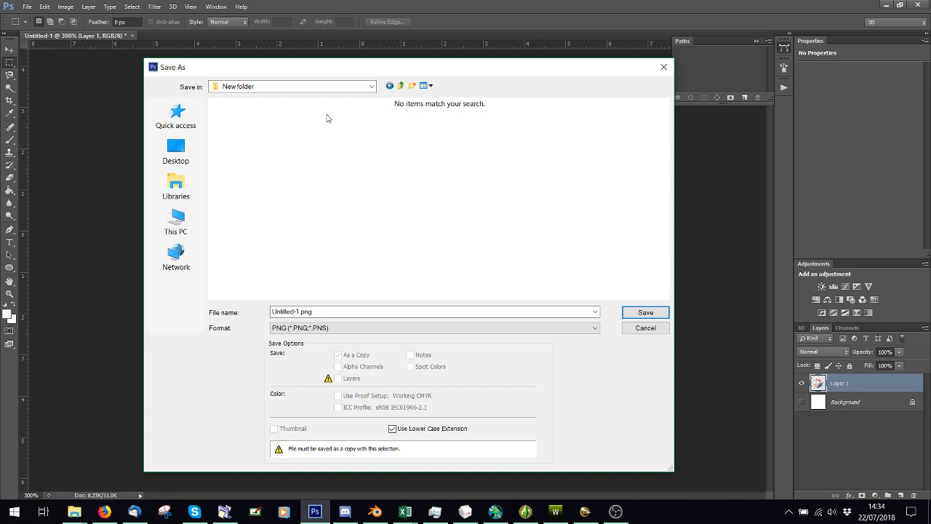
click(400, 85)
scroll(537, 240, down, 15)
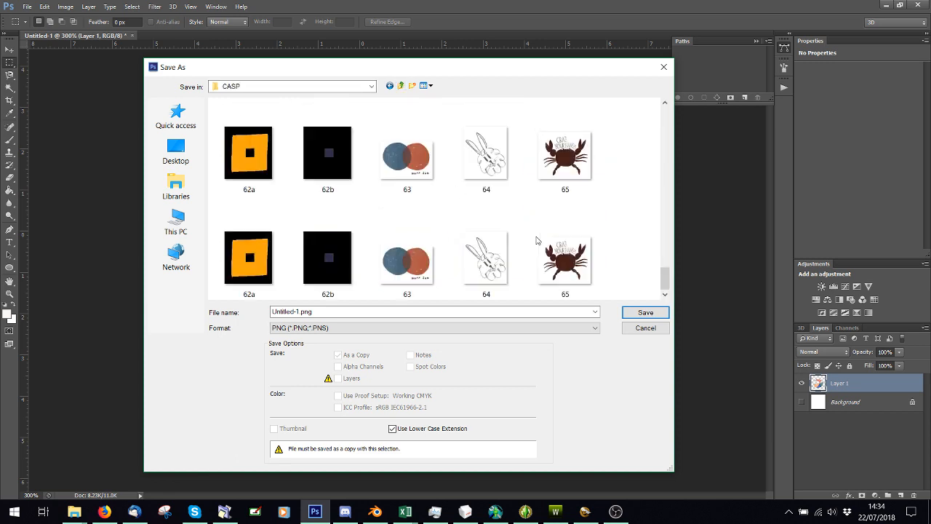
click(374, 311)
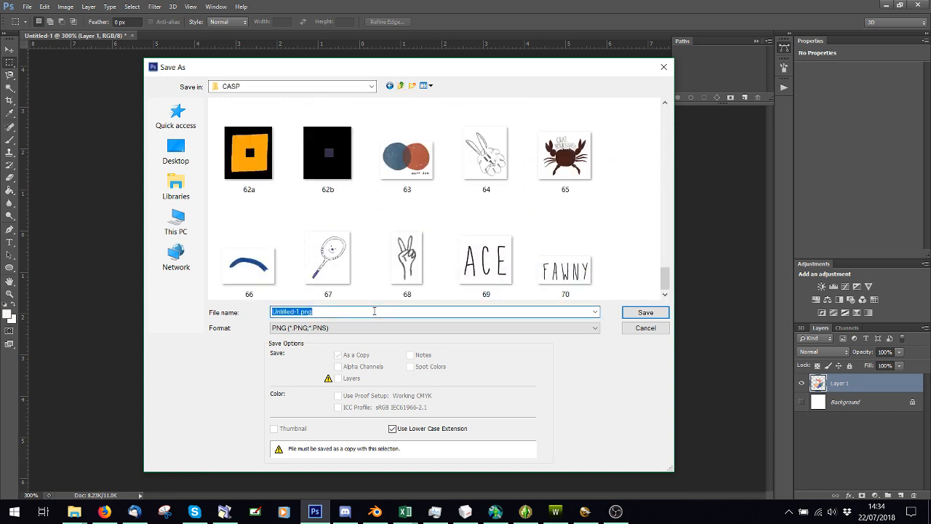
text(71)
key(Return)
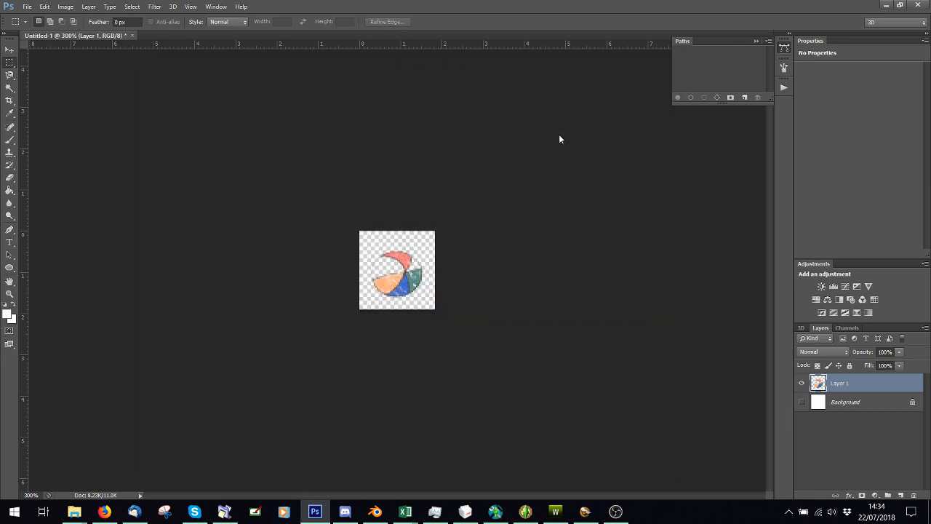
click(508, 163)
click(27, 7)
click(33, 15)
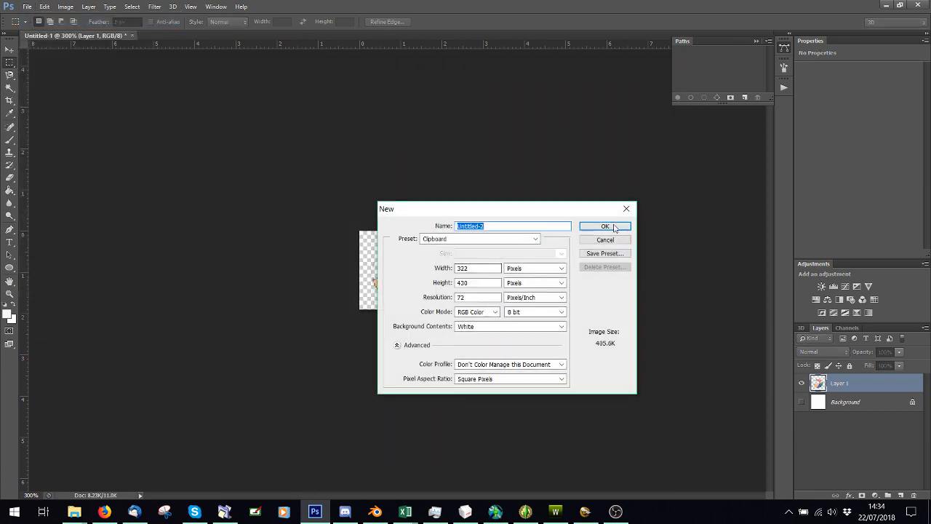
click(603, 240)
- Switch to Firefox and copy the picture of the blue sweatshirt with the geometric fish
click(107, 512)
click(630, 7)
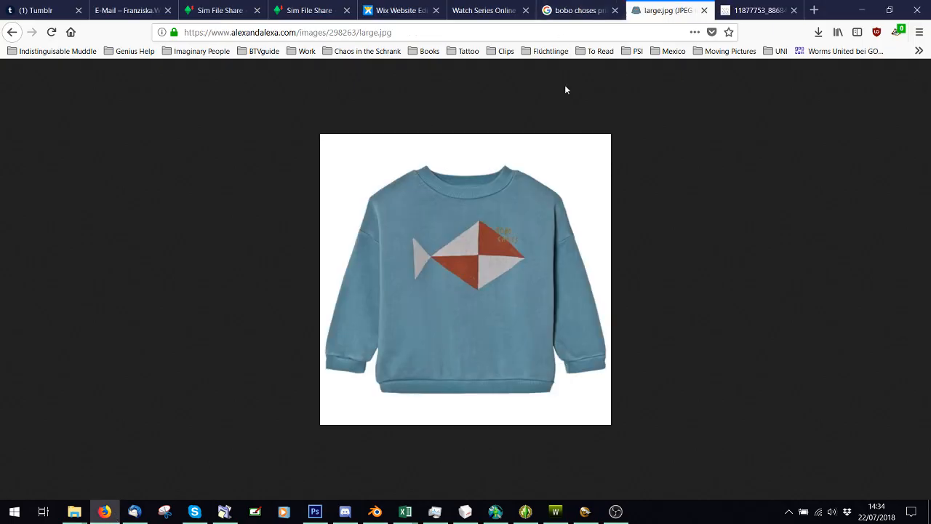
right_click(430, 260)
click(469, 279)
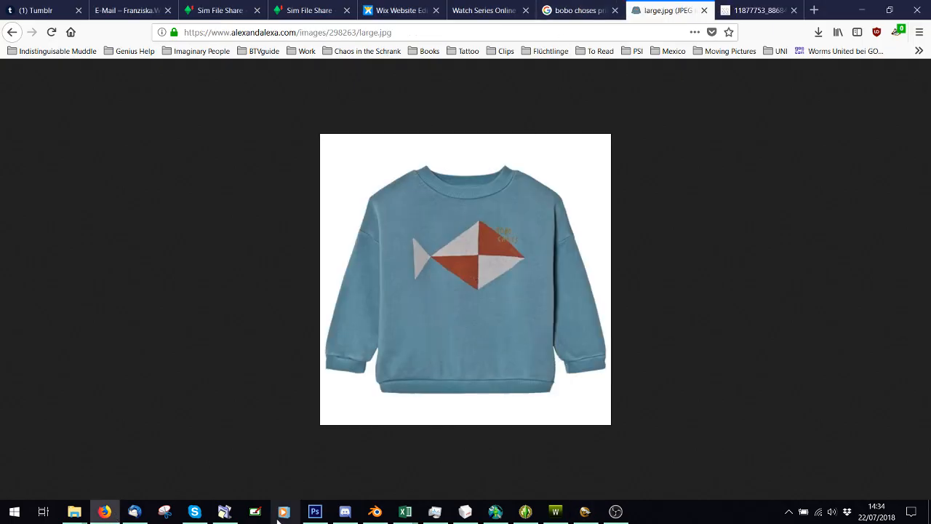
- Switch to Photoshop, create a new document at the clipboard size and paste the sweatshirt picture into it
click(315, 512)
click(24, 7)
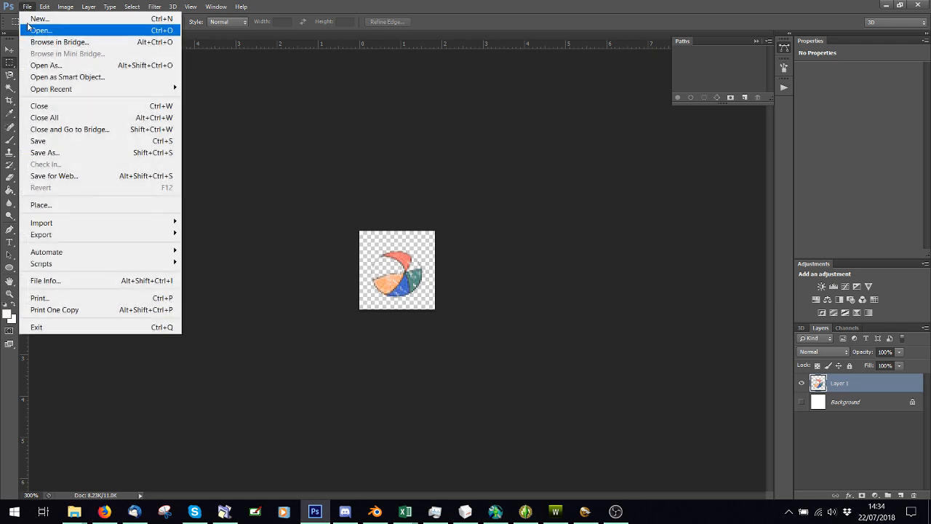
click(34, 20)
click(598, 227)
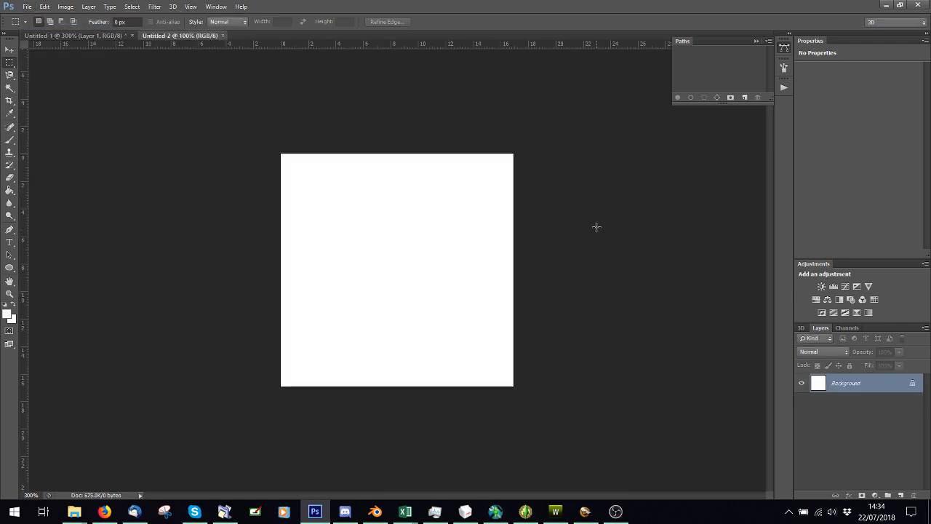
key(ctrl+v)
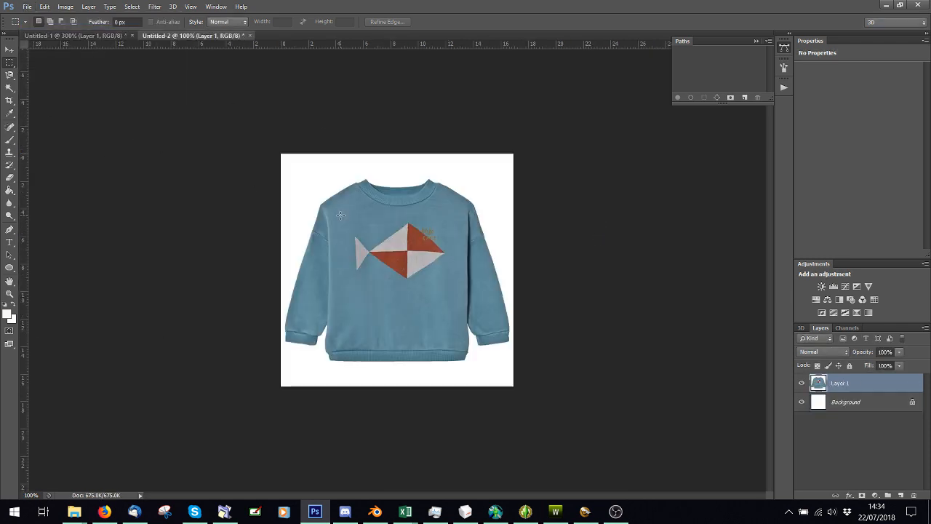
- Crop the sweatshirt picture to a rectangle around the fish motif
drag(345, 214, 446, 282)
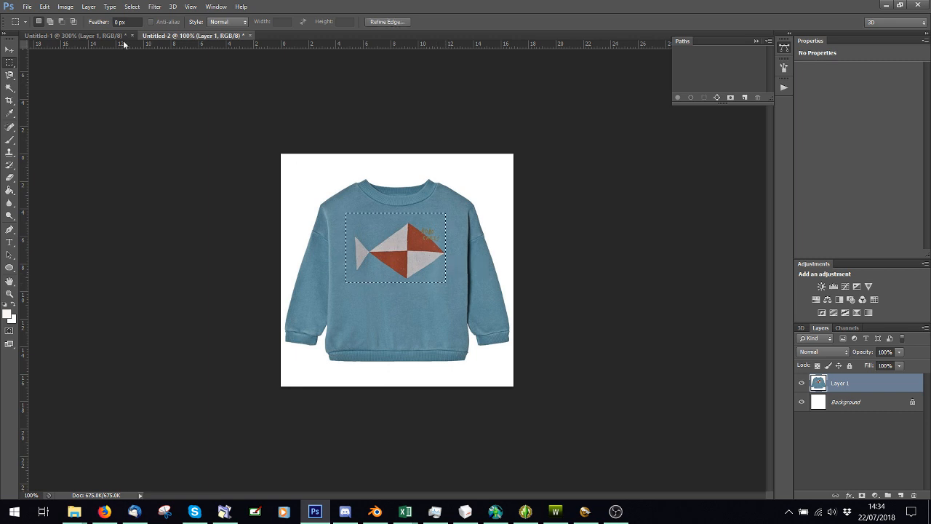
click(65, 7)
click(74, 130)
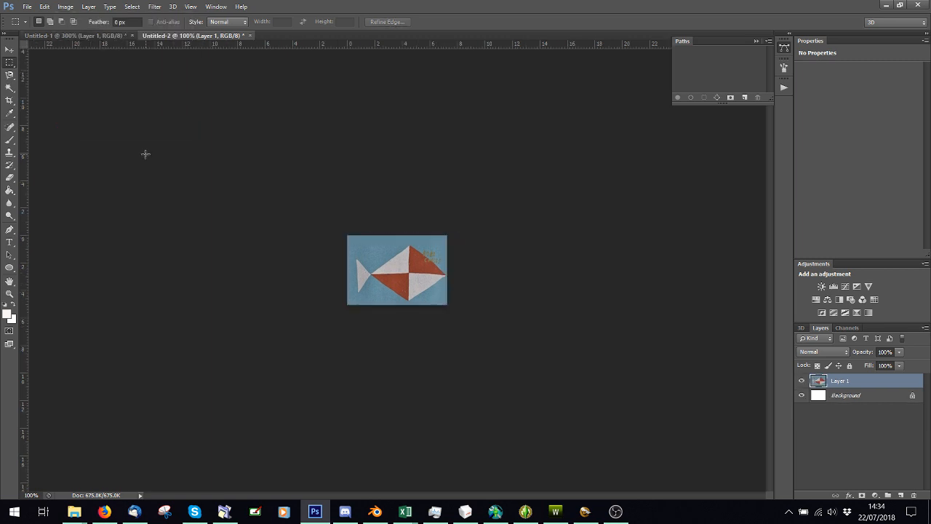
- Delete the blue fabric around the fish using Color Range with a lower fuzziness, and clear the selection
click(132, 6)
click(176, 112)
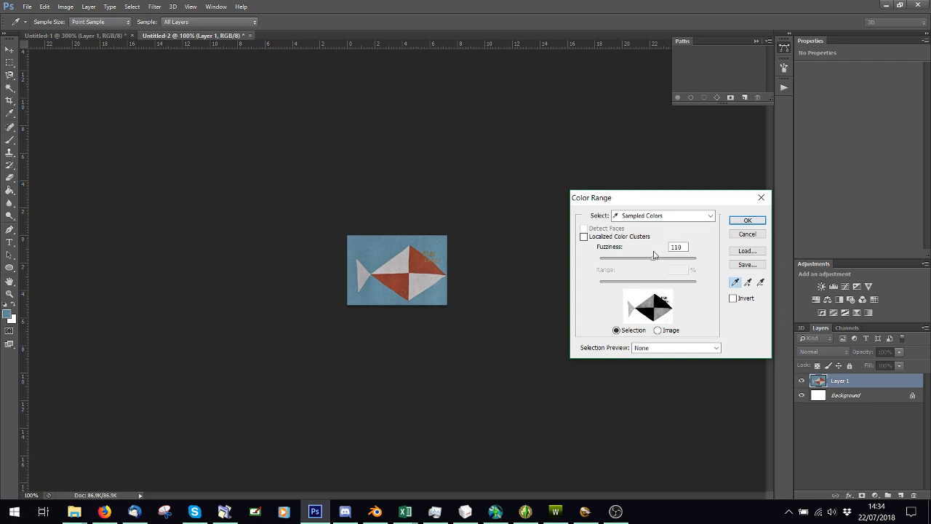
drag(653, 263, 624, 260)
click(747, 219)
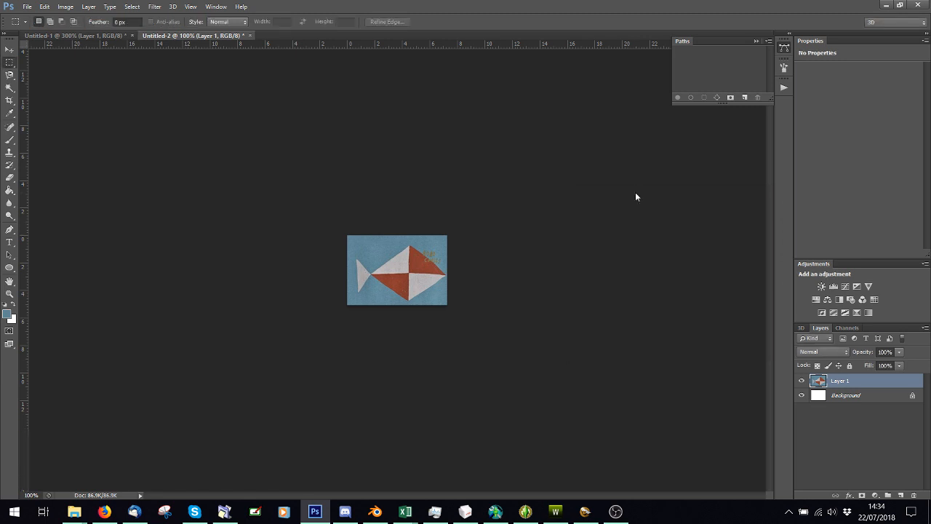
key(Delete)
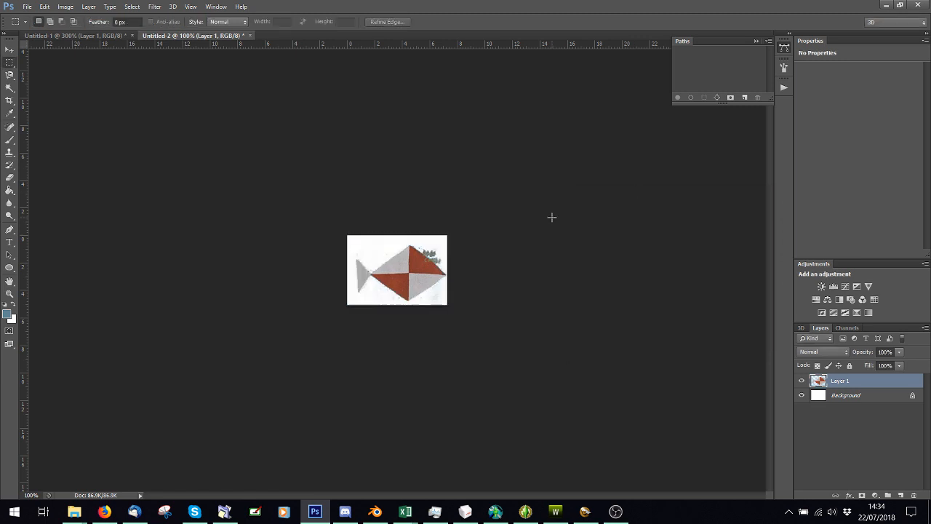
key(ctrl+d)
- Delete the leftover fabric specks around the fish using Magic Wand selections, and clear the selection
click(190, 6)
click(203, 129)
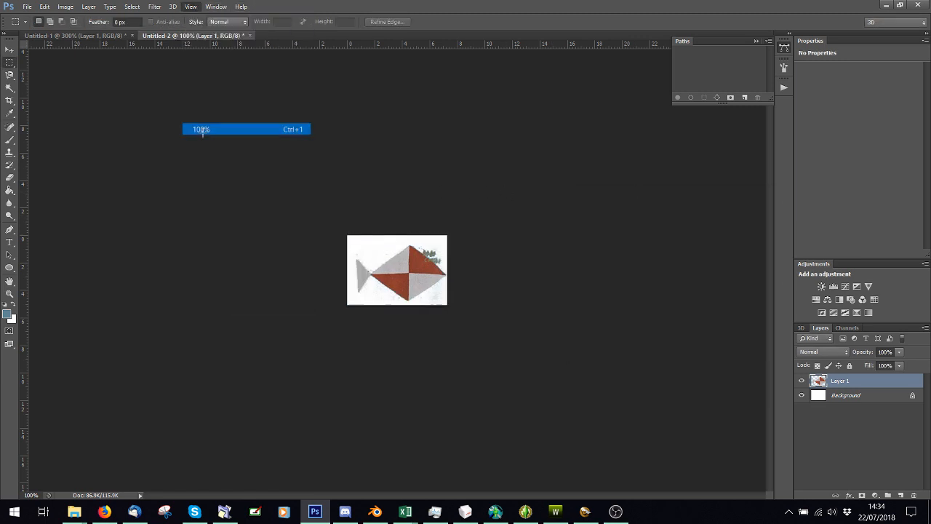
click(10, 88)
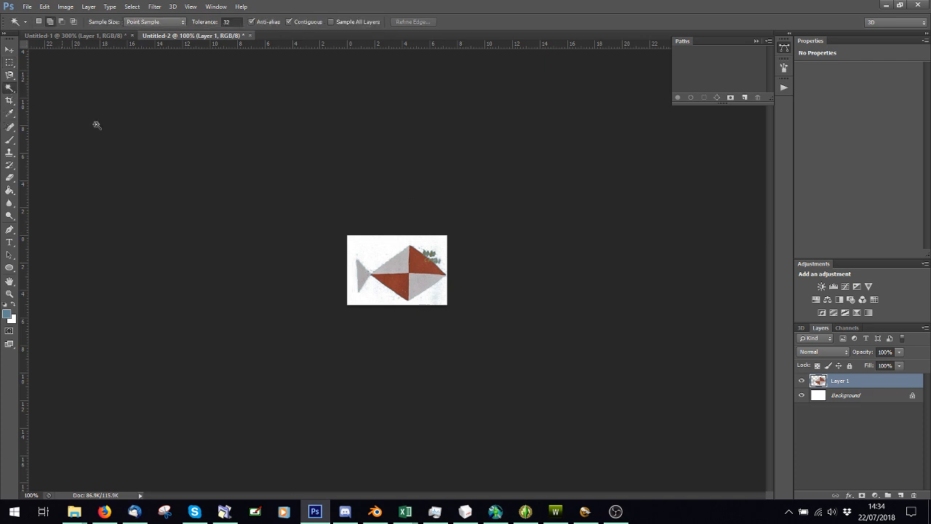
click(354, 243)
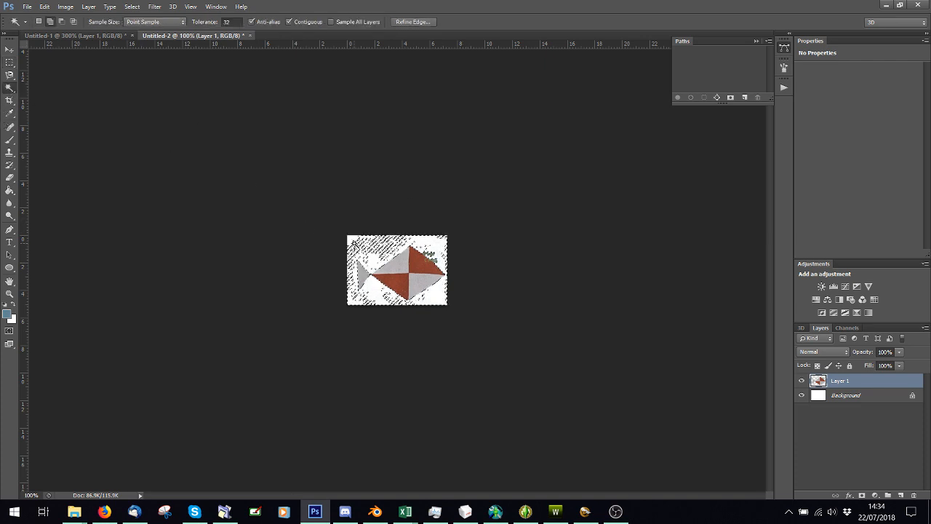
key(Delete)
key(ctrl+d)
click(371, 249)
key(Delete)
key(ctrl+d)
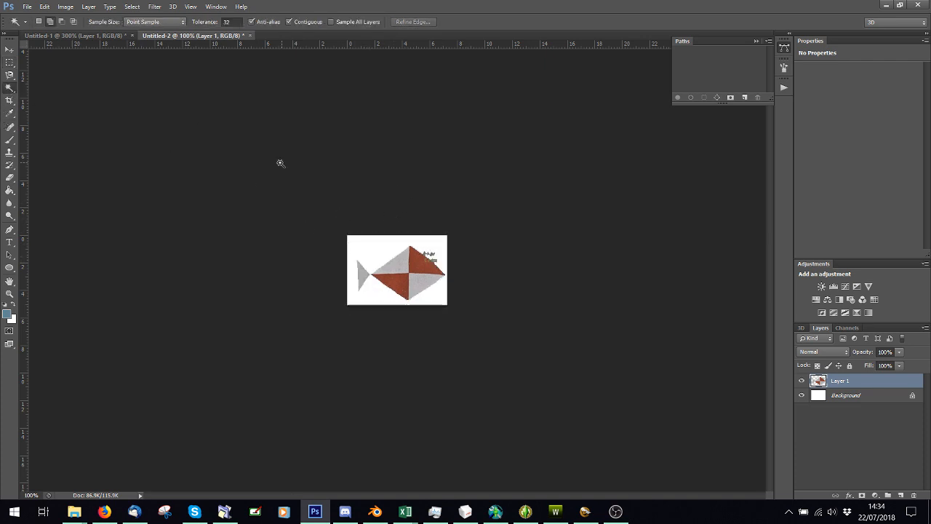
- Delete the remaining background residue above the fish's nose with the Magic Wand, and clear the selection
click(188, 7)
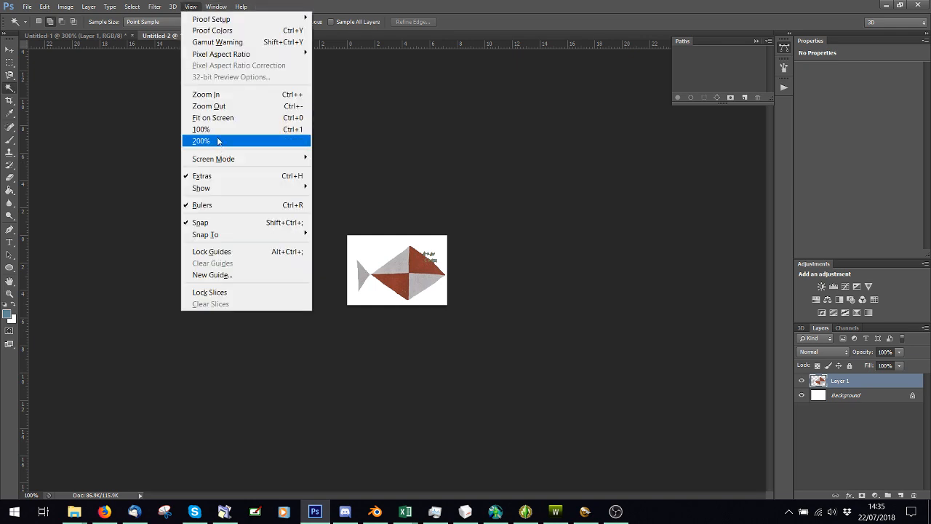
click(215, 129)
click(191, 6)
click(206, 144)
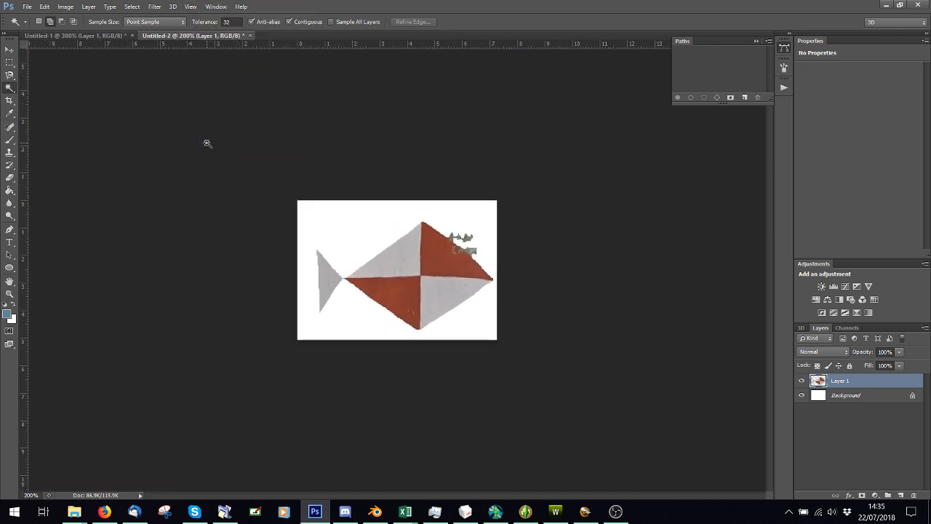
click(477, 211)
key(Delete)
key(ctrl+d)
- Erase the lettering outside the fish's upper red edge using a 19 px Eraser brush
click(9, 176)
click(49, 22)
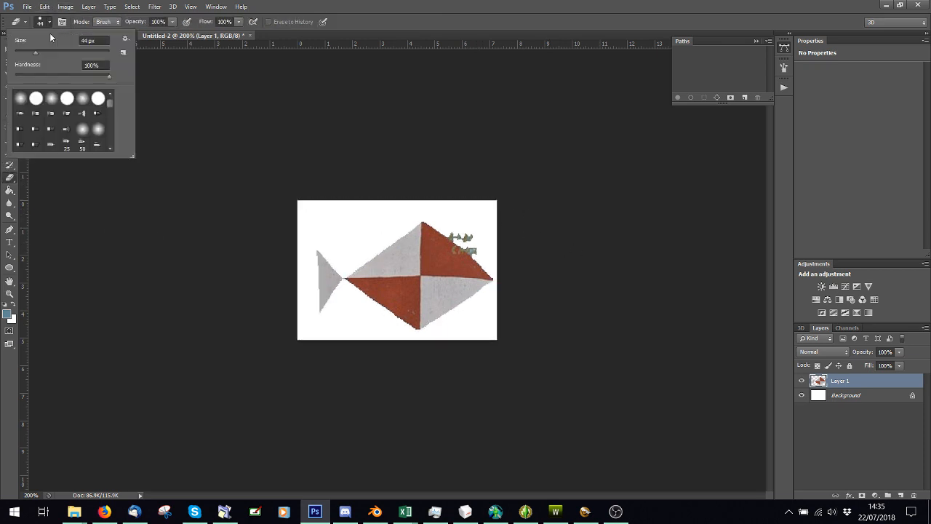
mouse_move(463, 229)
mouse_down()
mouse_move(468, 235)
mouse_move(455, 227)
mouse_move(480, 252)
mouse_move(465, 240)
mouse_up()
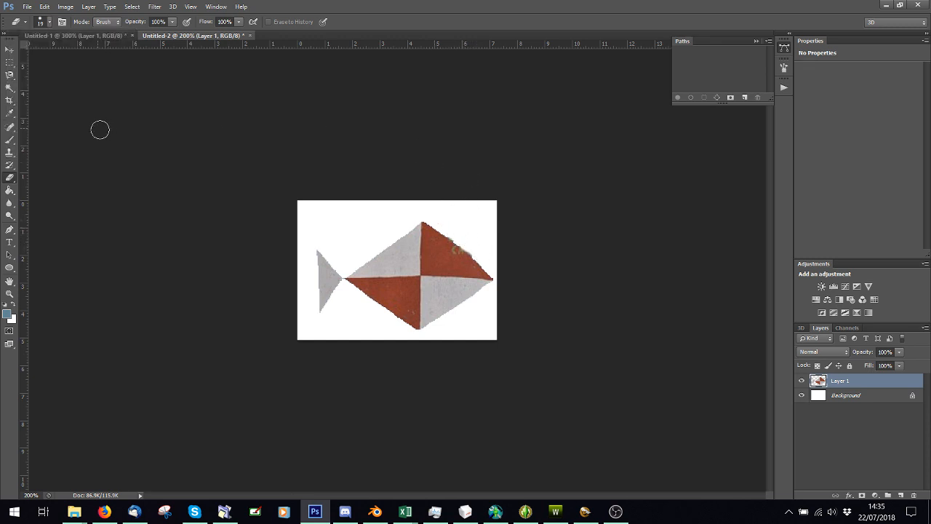
- Cover the lettering remnants on the upper red triangle with fish red, using the Clone Stamp at 21 px
click(10, 152)
click(49, 23)
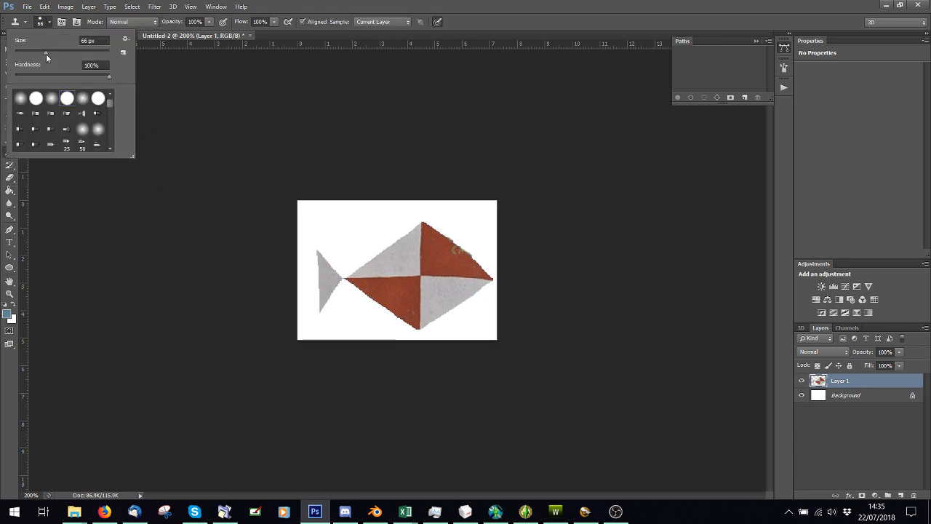
click(24, 53)
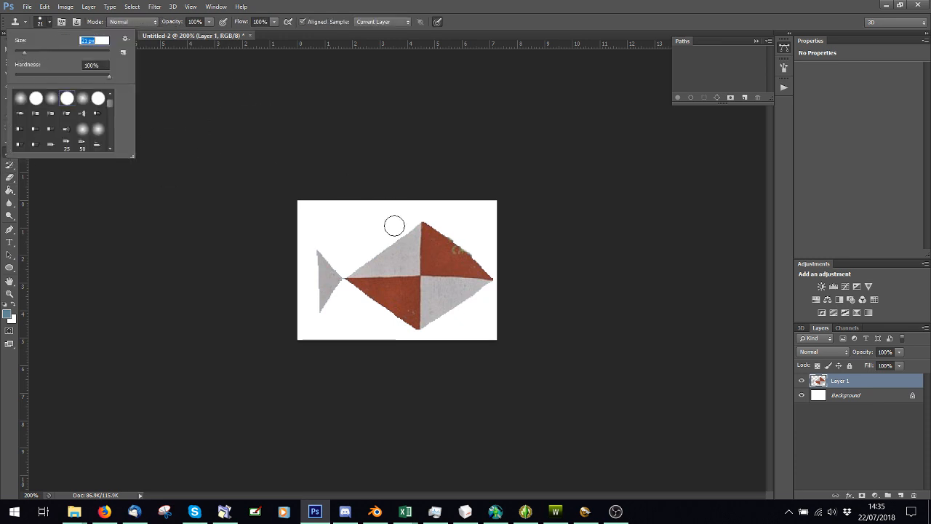
click(446, 260)
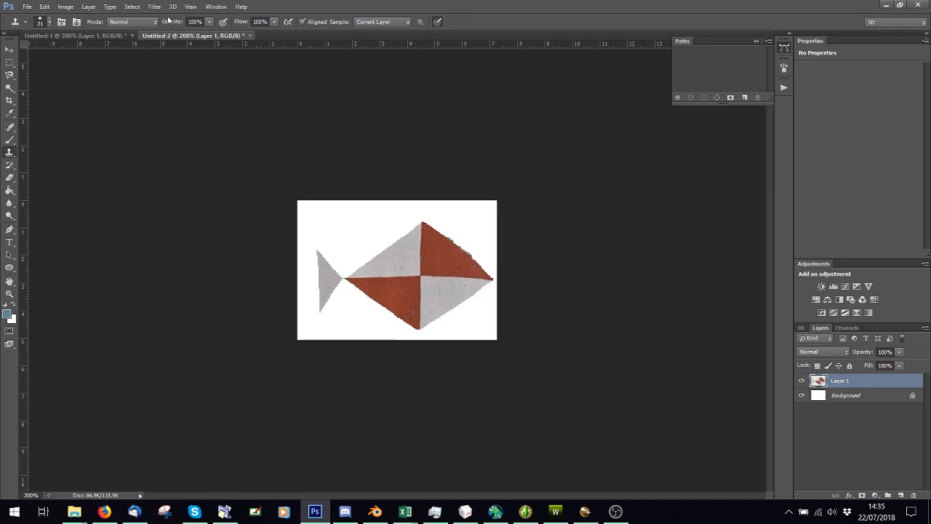
- Trim the rough fringe along the upper red triangle's sloping edge with the Polygonal Lasso, and clear the selection
click(191, 7)
click(211, 118)
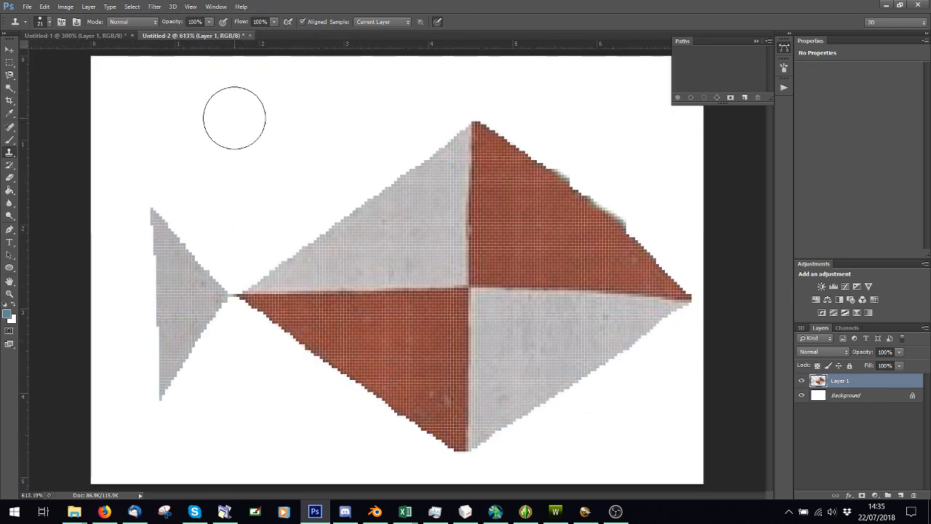
click(191, 7)
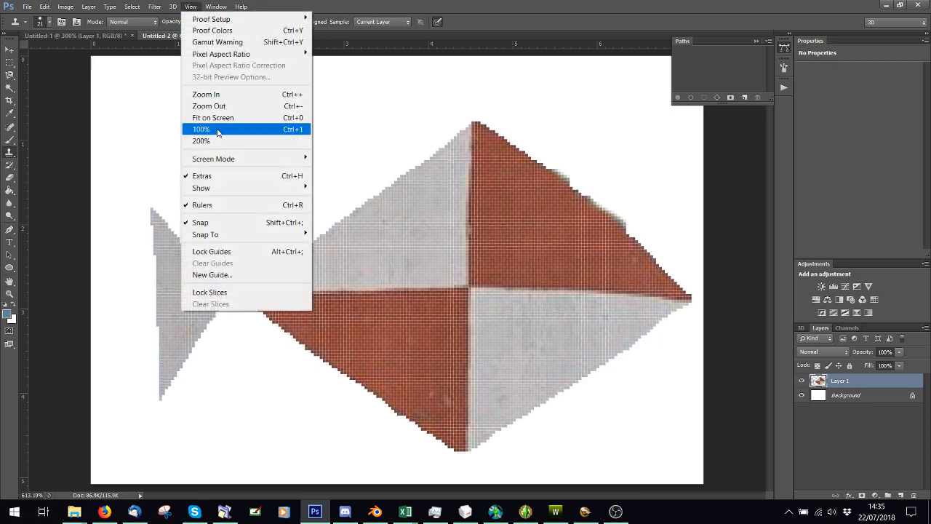
click(209, 106)
click(191, 7)
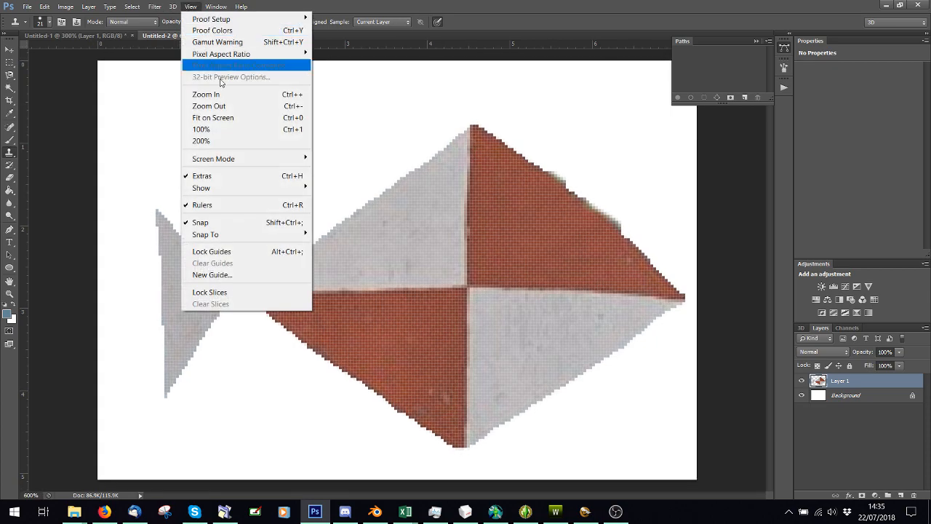
click(201, 129)
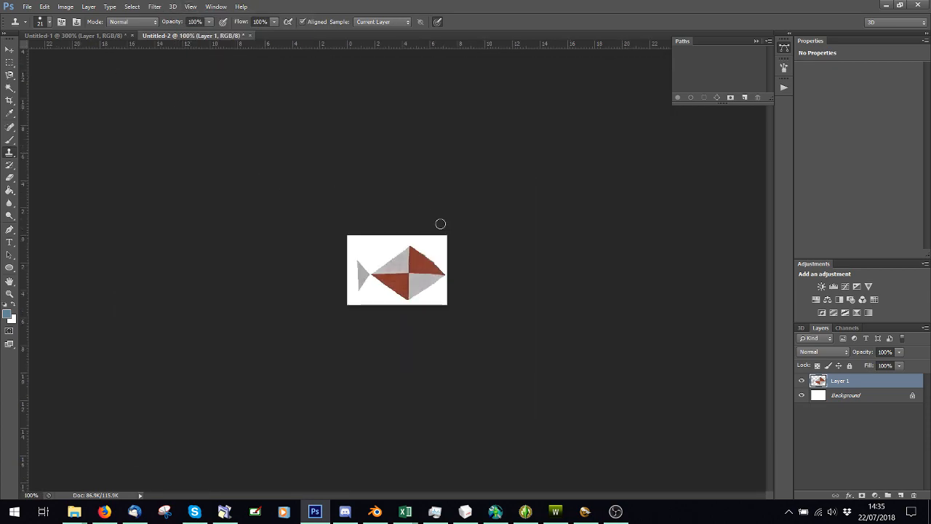
click(9, 63)
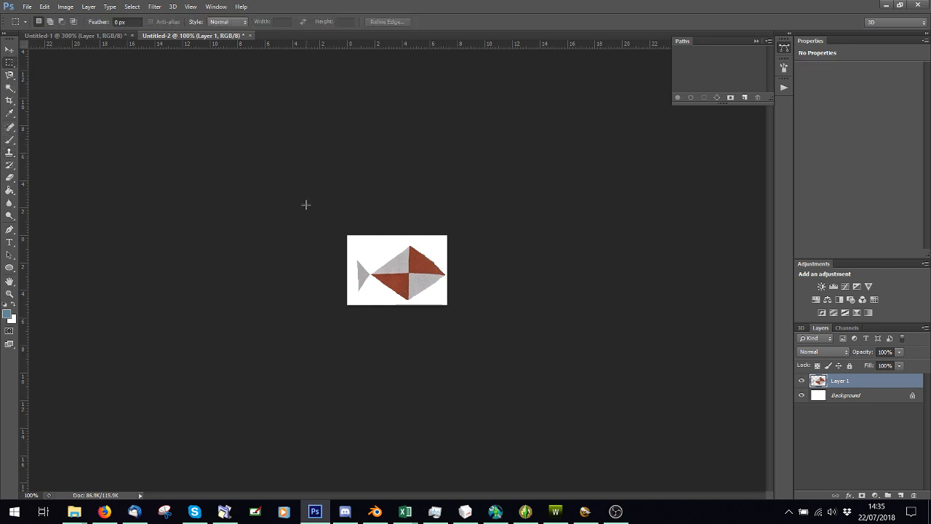
click(10, 75)
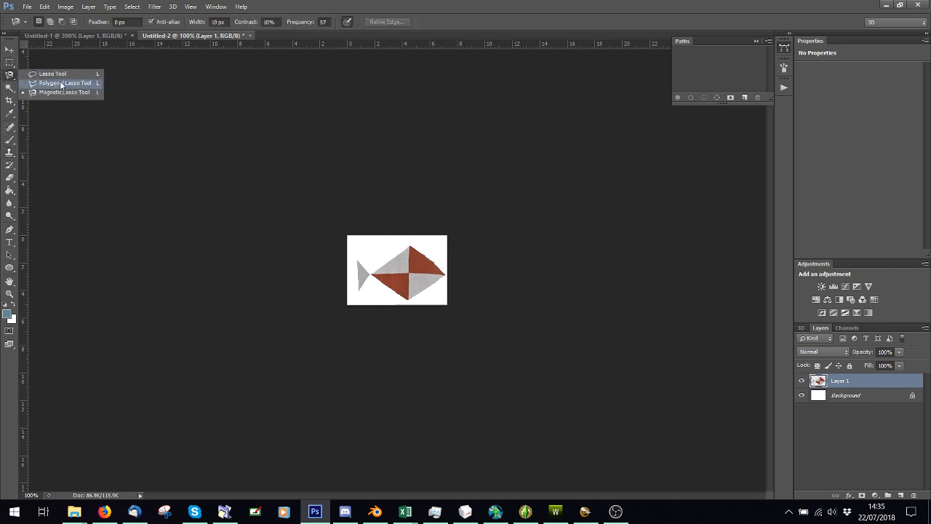
click(62, 83)
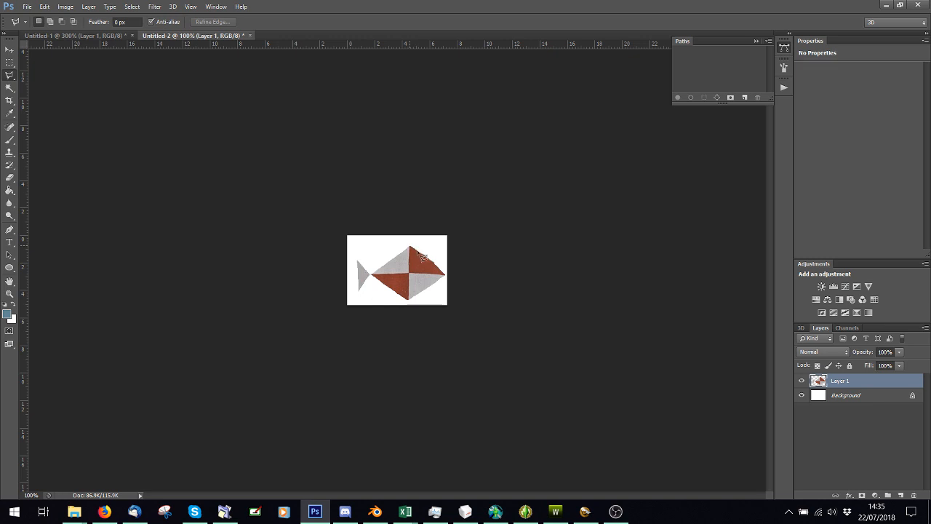
click(445, 275)
click(450, 231)
click(413, 228)
click(412, 246)
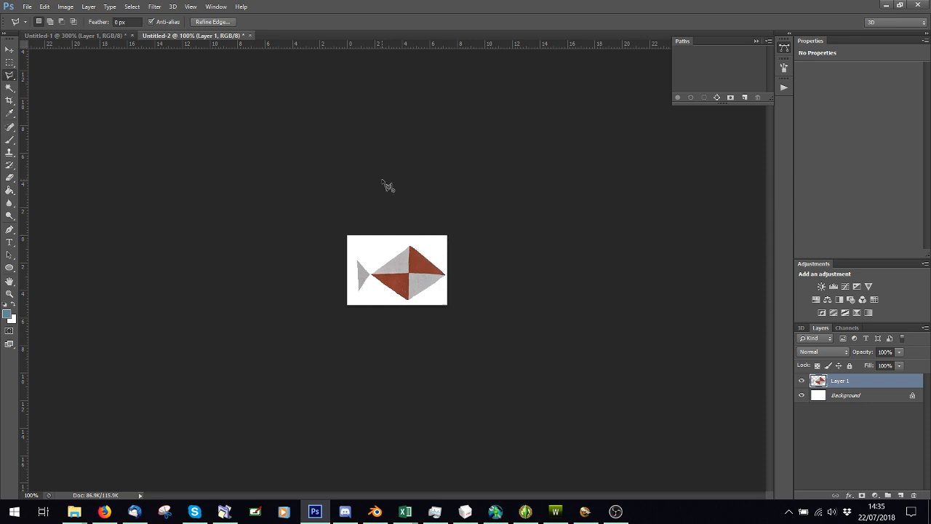
click(383, 181)
key(Escape)
- Hide the Background layer and copy the fish's two red triangles to a new layer using the Magic Wand
click(801, 395)
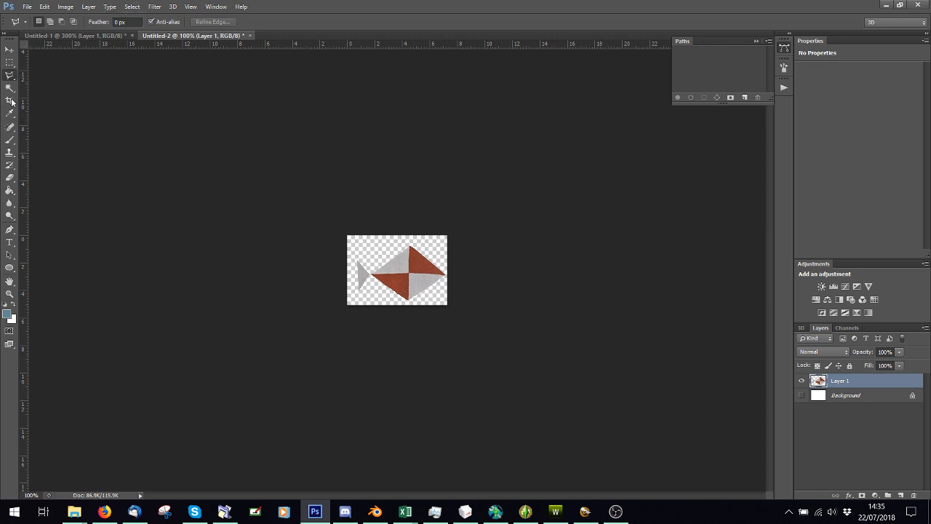
click(8, 88)
click(418, 266)
shift+click(399, 280)
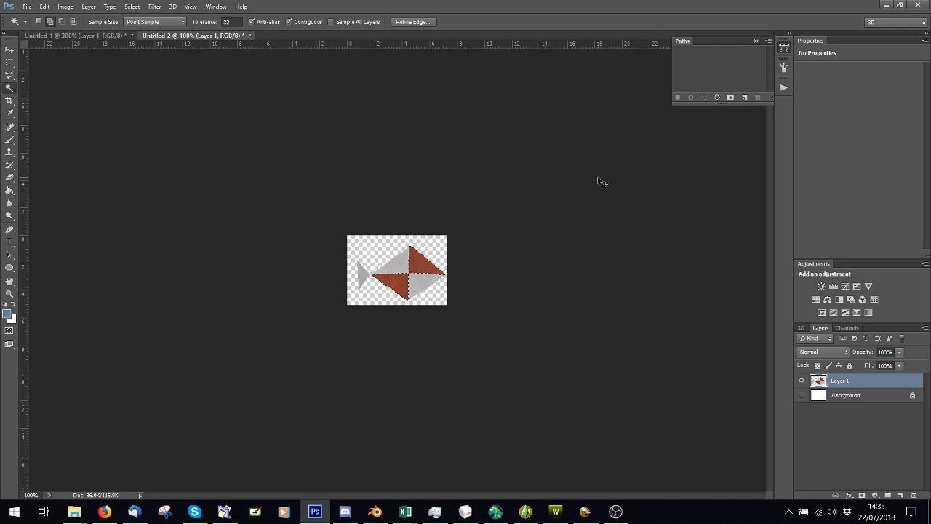
key(ctrl+j)
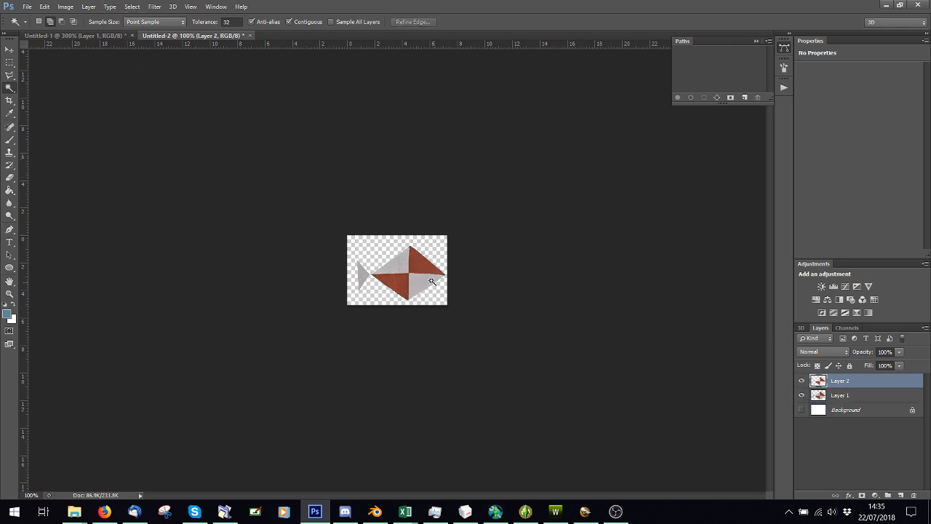
click(424, 289)
click(554, 283)
click(412, 285)
click(560, 326)
- Copy the fish's grey parts, including the tail, from Layer 1 to a new layer using the Magic Wand
click(842, 396)
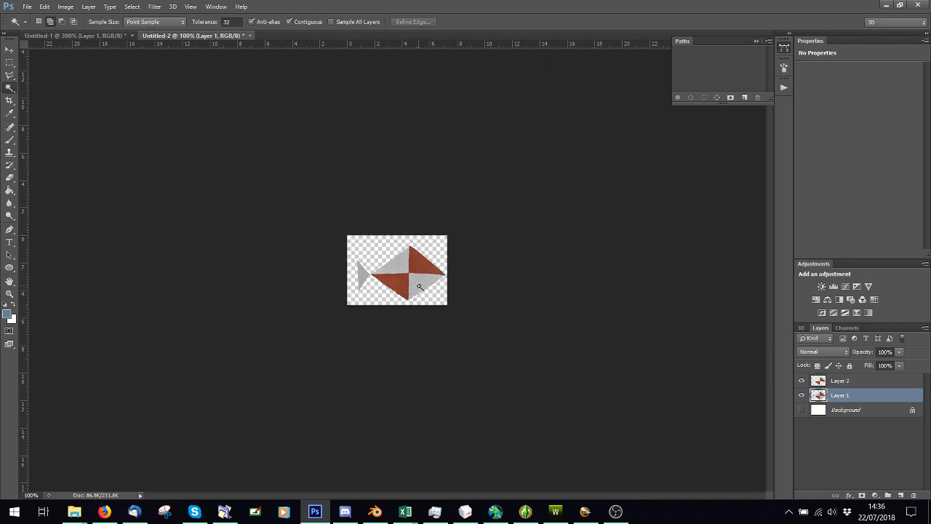
click(420, 286)
key(ctrl+j)
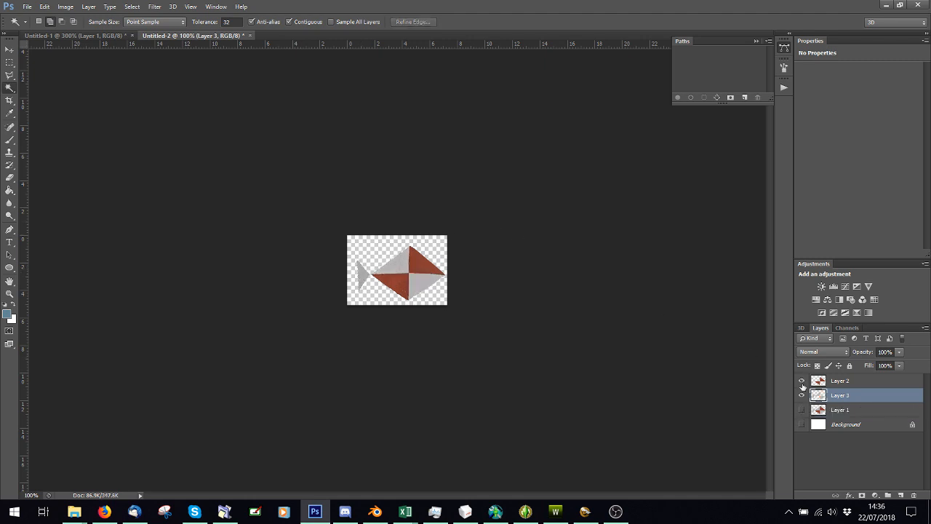
- Check the red and grey layers separately and leave only the grey parts' layer visible
click(801, 382)
click(801, 381)
click(801, 395)
click(800, 410)
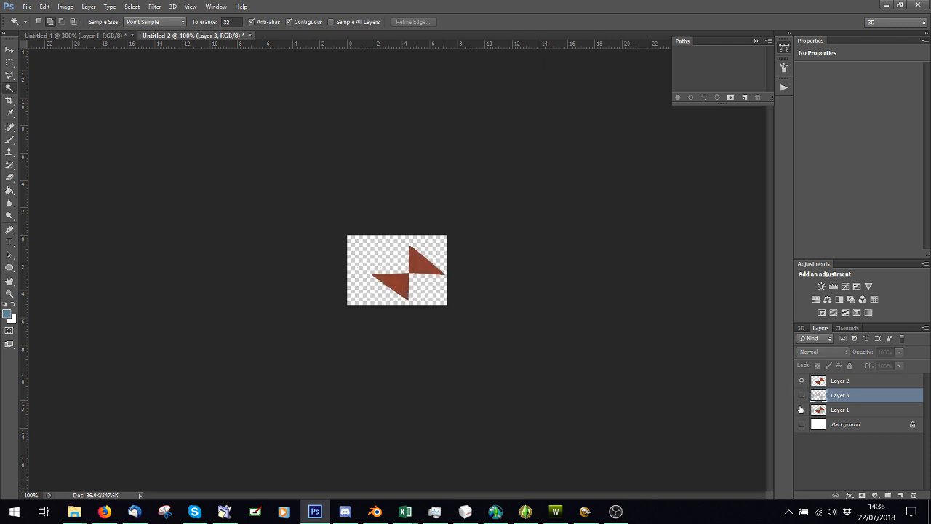
click(801, 381)
click(801, 395)
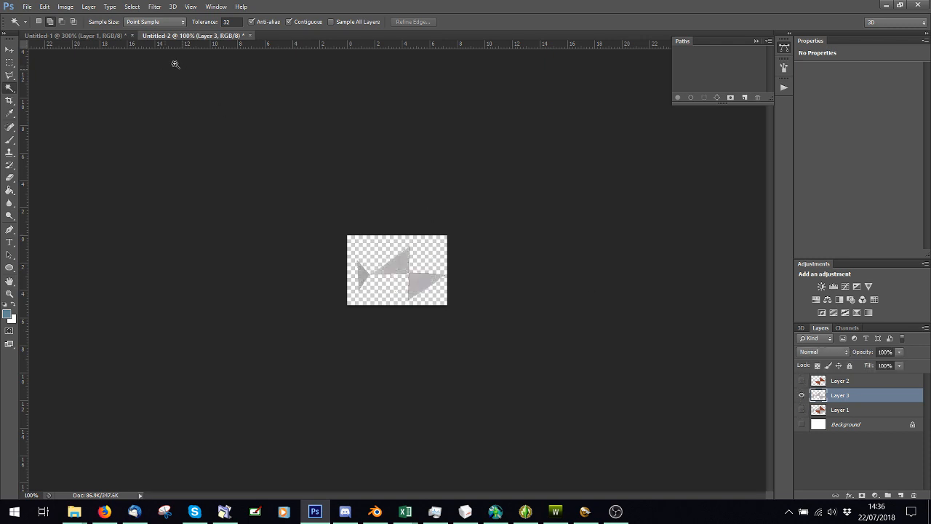
- Save the grey parts as a PNG file named 72a in the CASP folder, accepting the PNG options
click(27, 6)
click(68, 155)
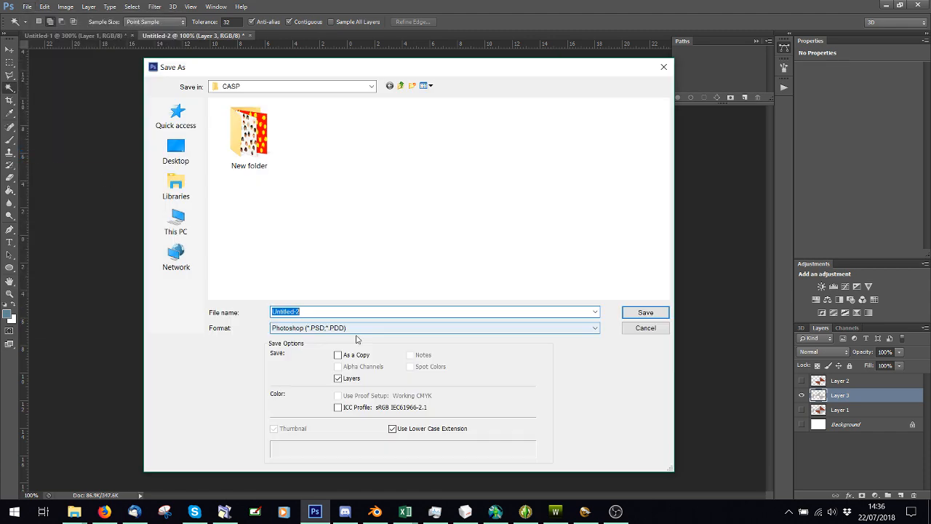
click(349, 328)
click(318, 476)
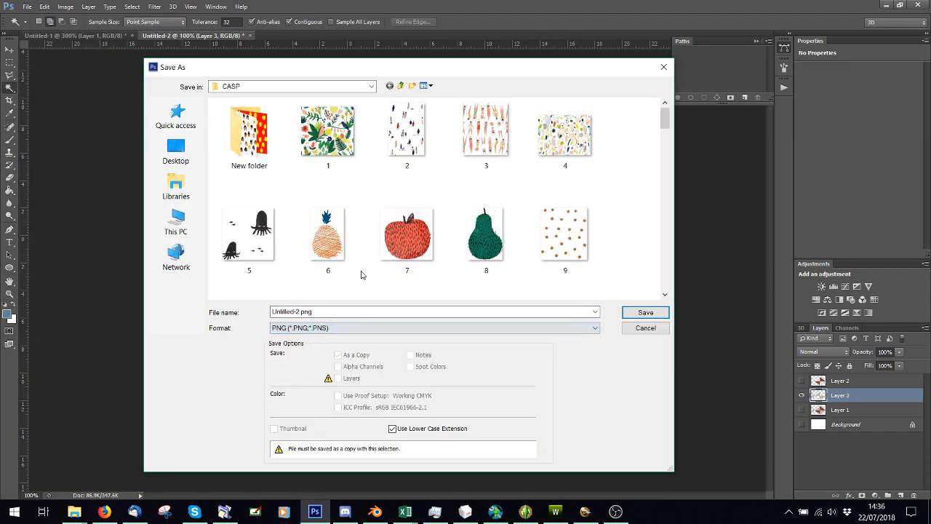
scroll(356, 268, down, 15)
double_click(313, 312)
text(7)
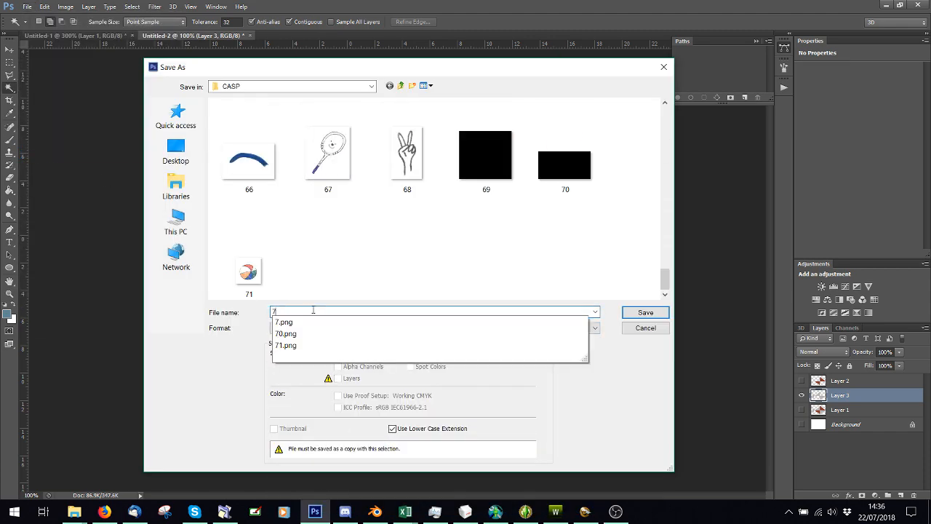
text(2a)
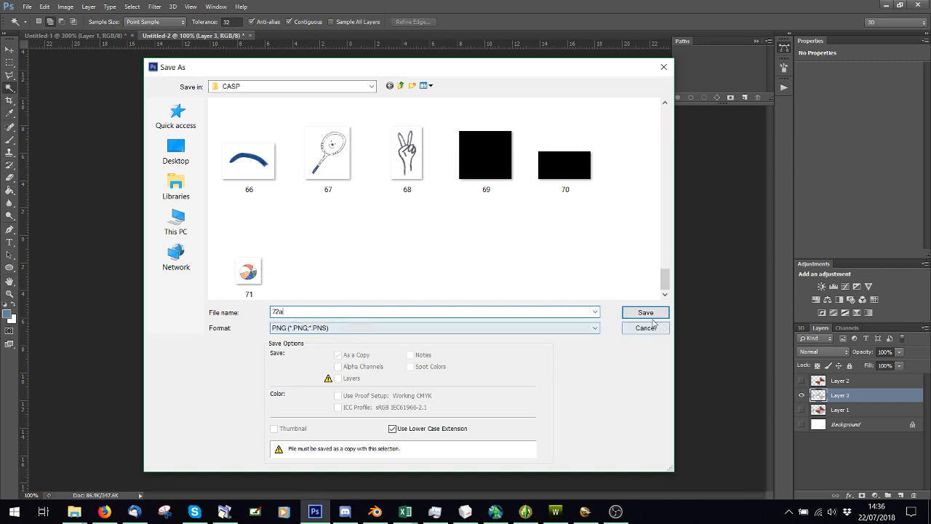
click(645, 312)
click(499, 161)
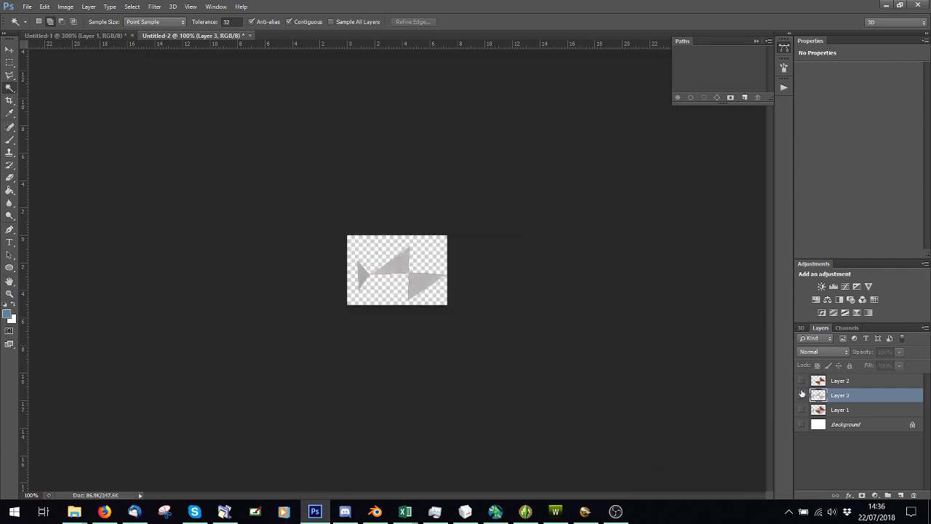
- Save the red triangles as a PNG file named 72b in the CASP folder, accepting the PNG options
click(27, 7)
click(102, 152)
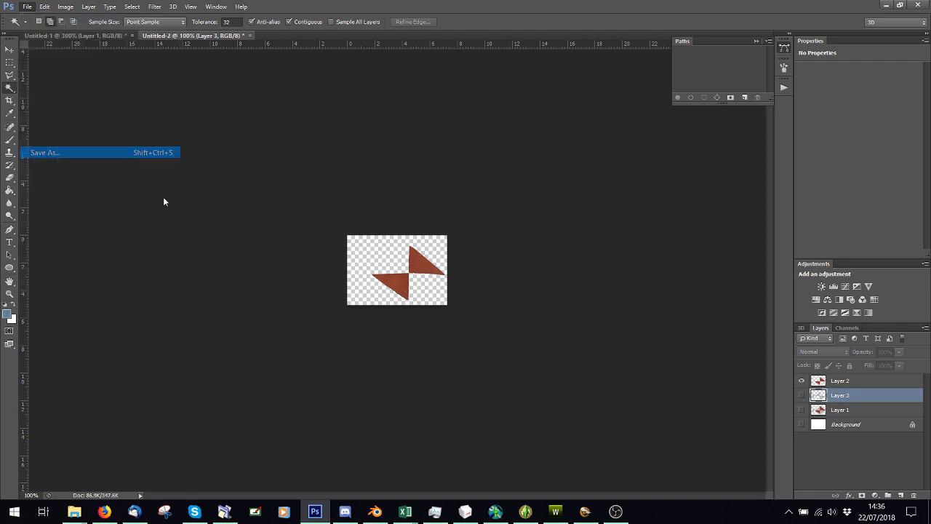
text(72b)
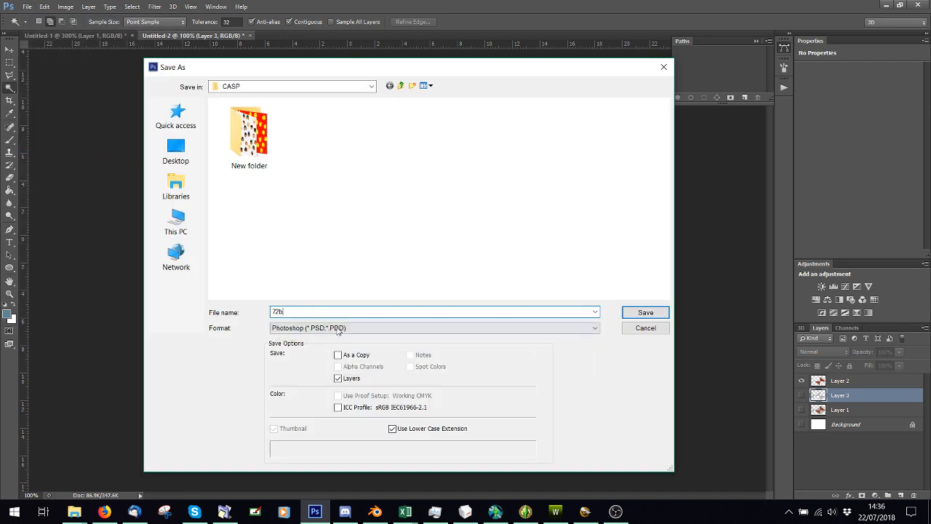
click(336, 328)
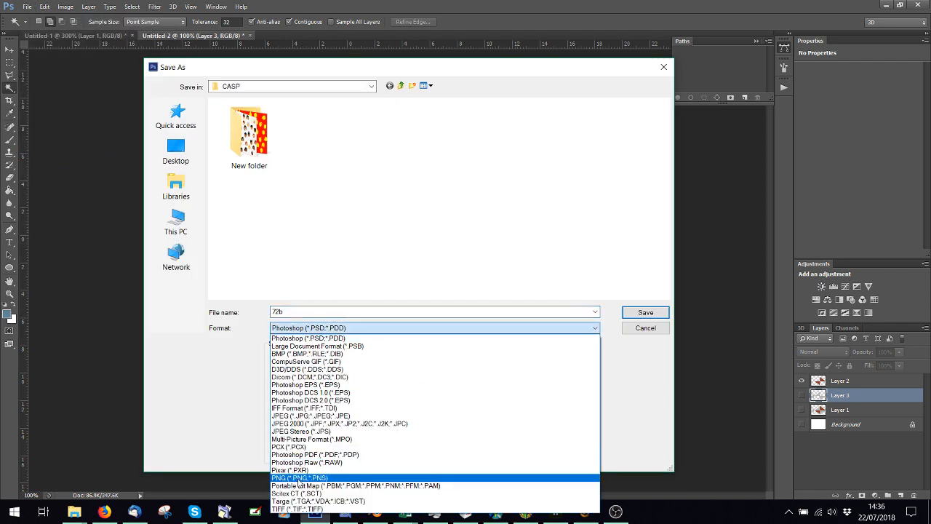
click(299, 477)
scroll(445, 280, down, 15)
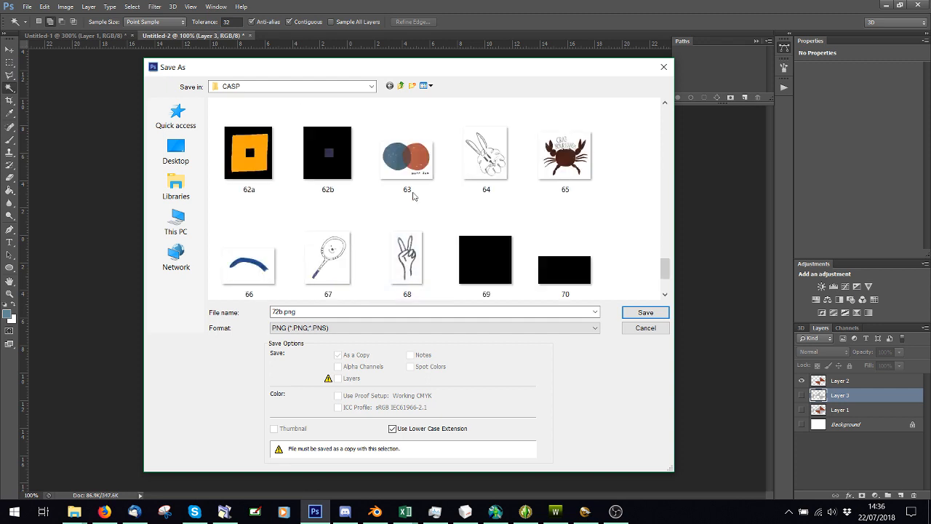
scroll(477, 209, up, 1)
scroll(495, 228, up, 2)
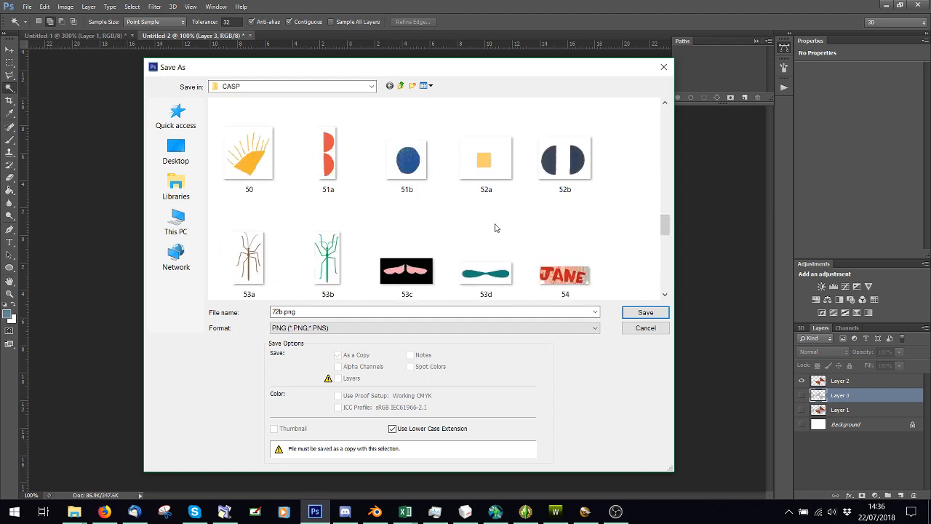
scroll(494, 229, down, 5)
click(629, 313)
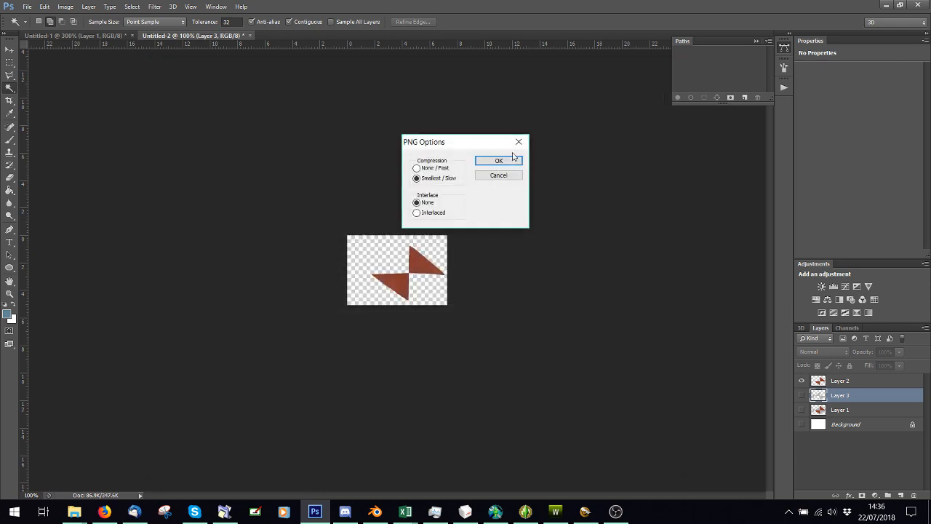
click(508, 159)
- Find and launch The Sims 3 Create a Pattern Tool
click(14, 511)
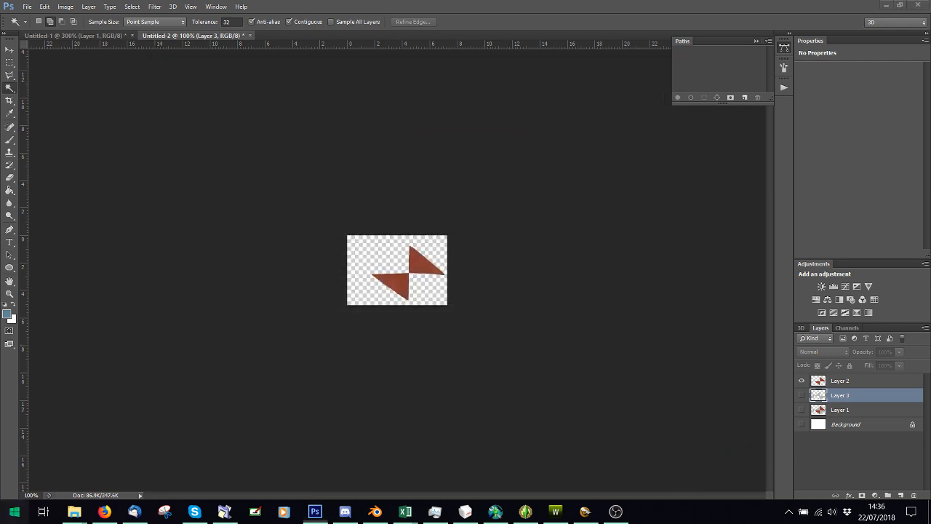
text(sr)
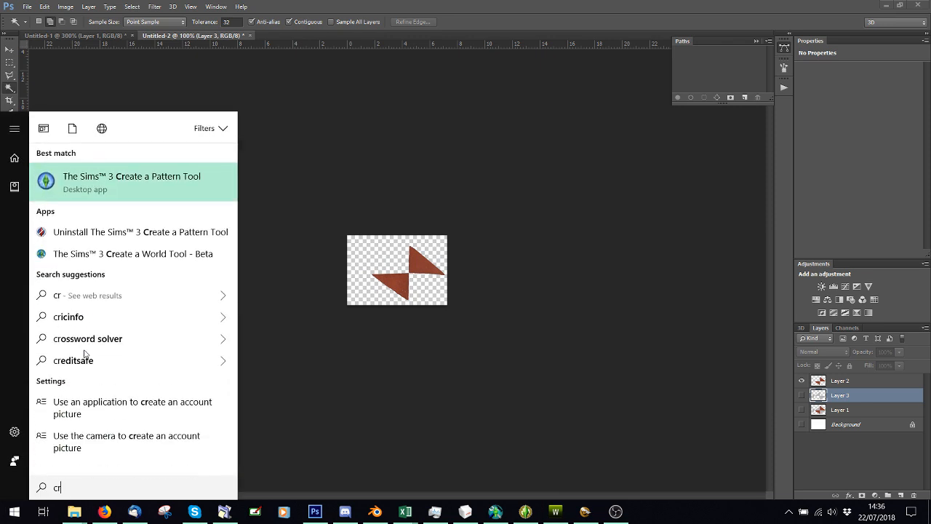
click(145, 188)
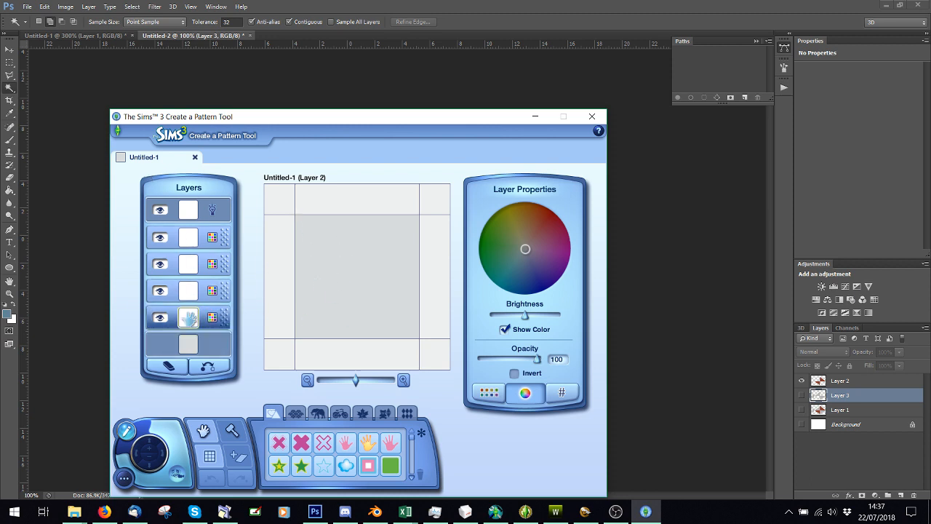
- Cover Layer 2 with a solid square sticker sized 500 by 500 and colour it pale greyish blue
click(210, 371)
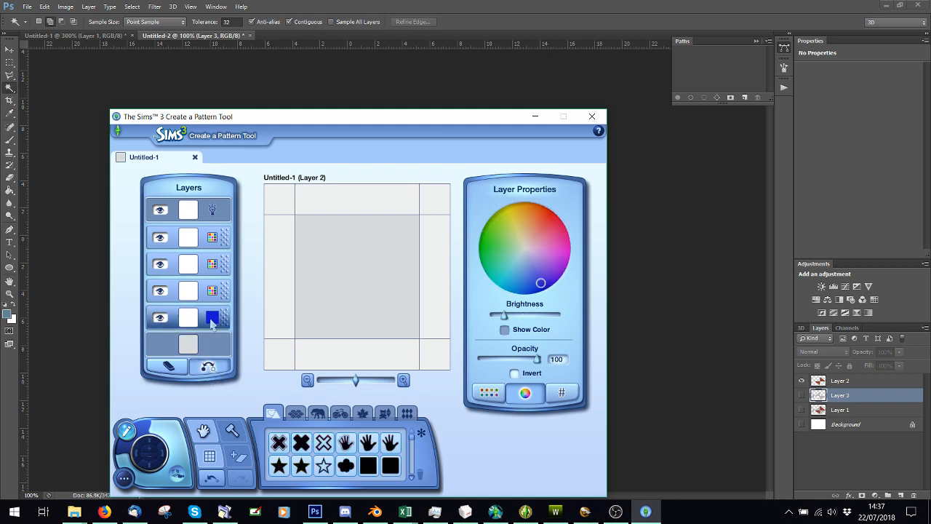
drag(390, 466, 350, 269)
drag(473, 429, 458, 430)
text(500)
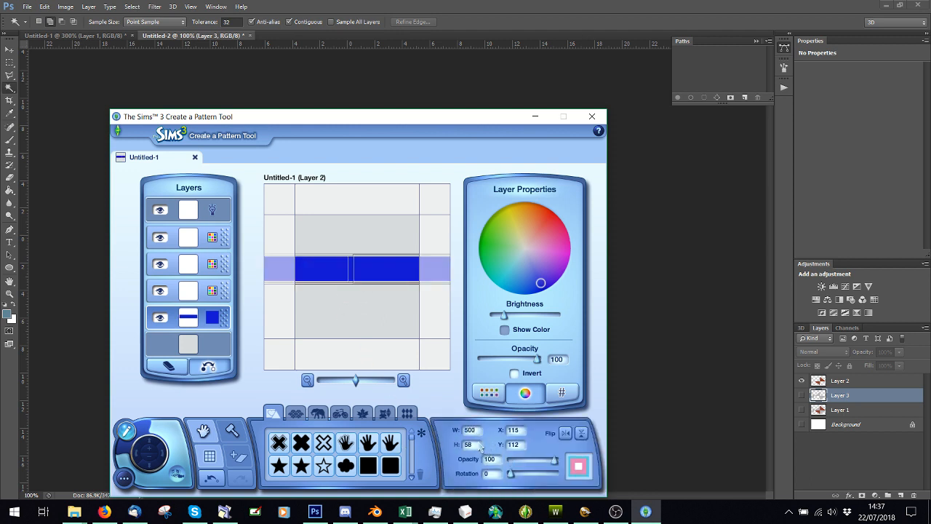
text(500)
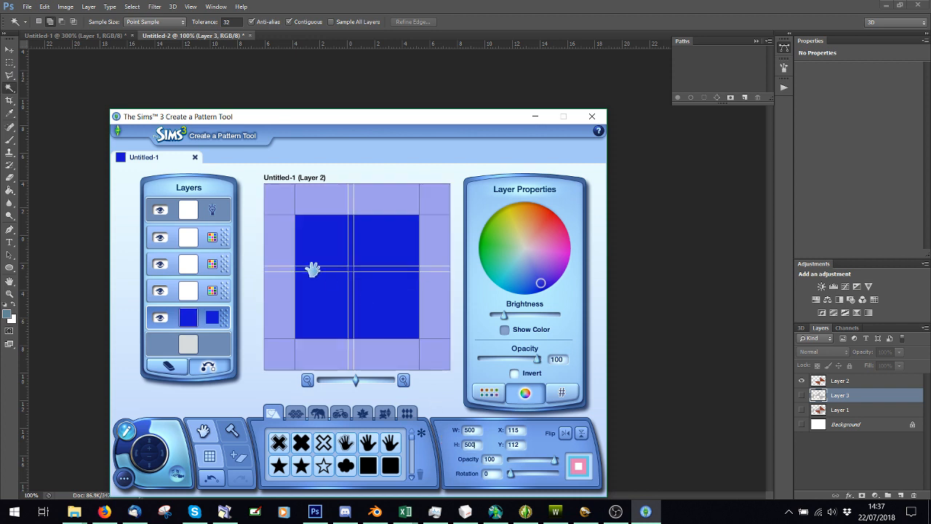
click(250, 368)
drag(545, 260, 527, 257)
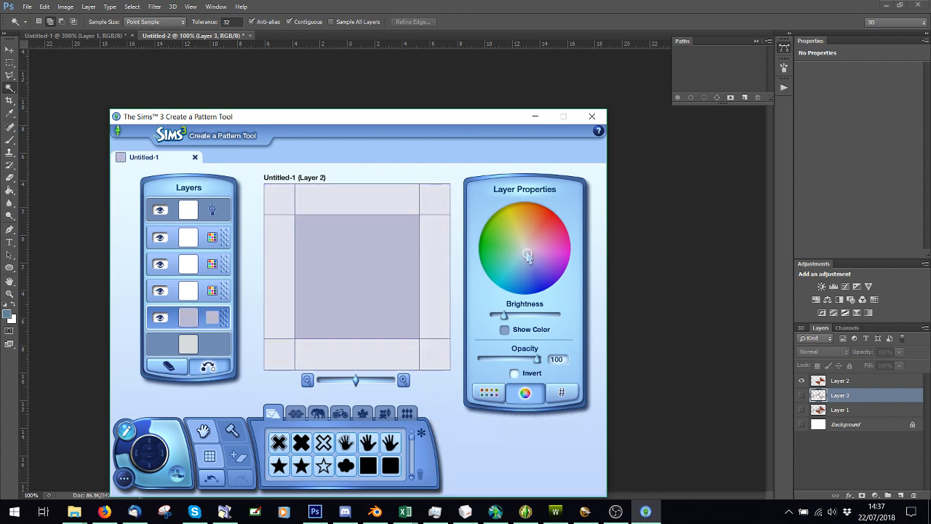
- Select Layer 3, start adding a custom sticker and browse to New Volume (D:)
click(212, 292)
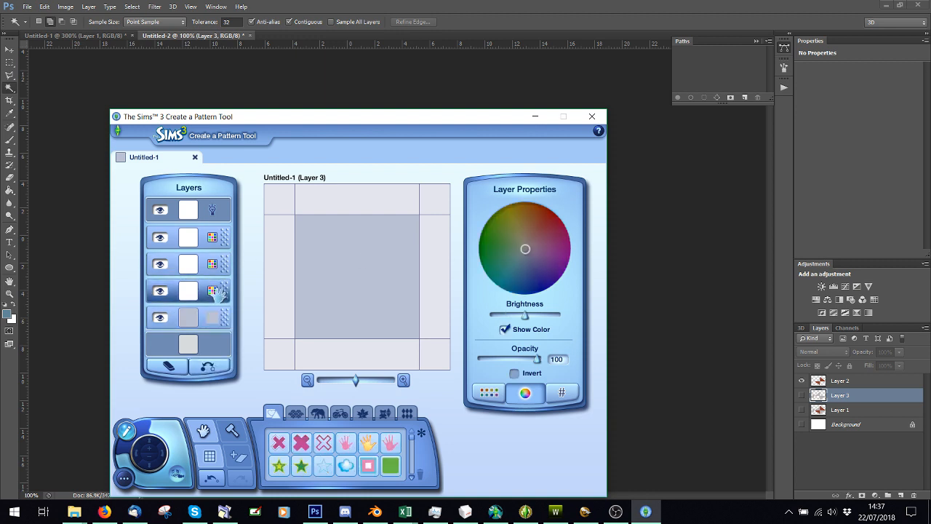
click(237, 460)
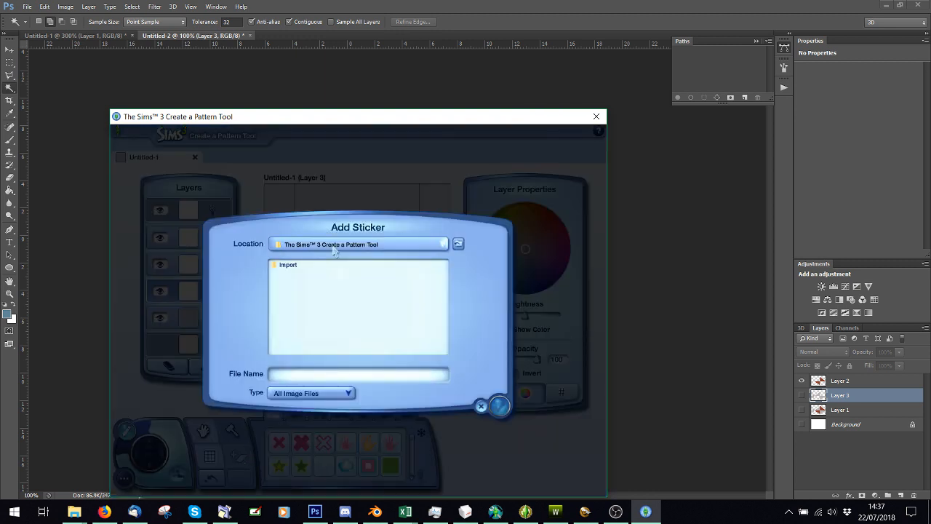
click(357, 244)
scroll(309, 280, up, 2)
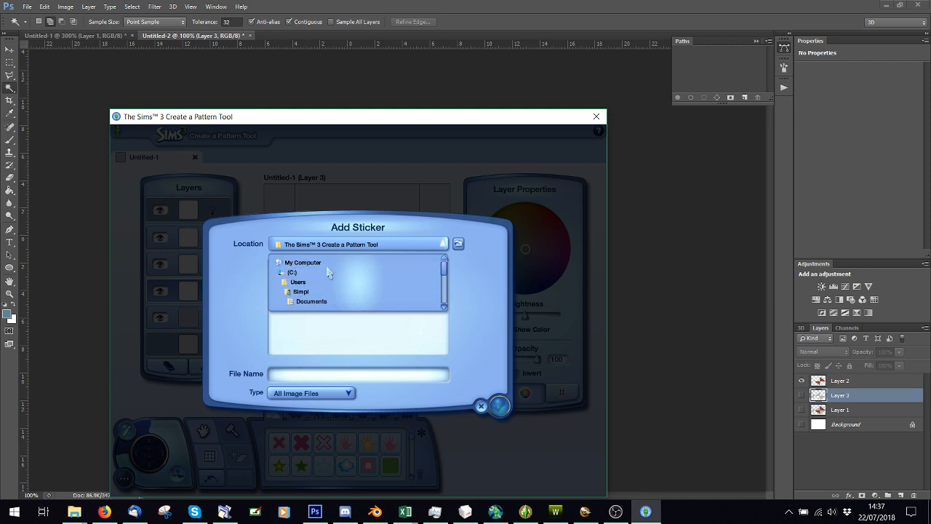
click(304, 263)
double_click(311, 276)
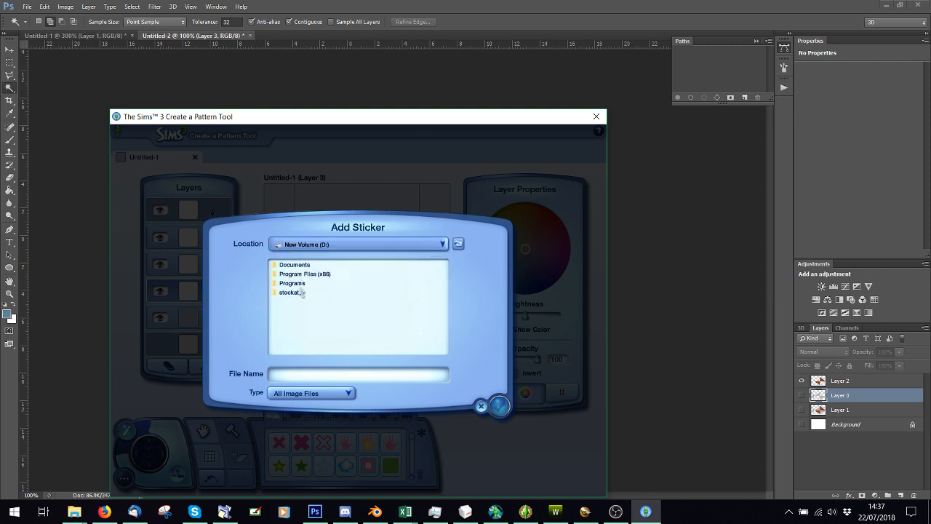
- Import the beach ball image as a sticker from Documents, My Documents, Sims, Creating, Projects, Patterns, CASP
double_click(297, 266)
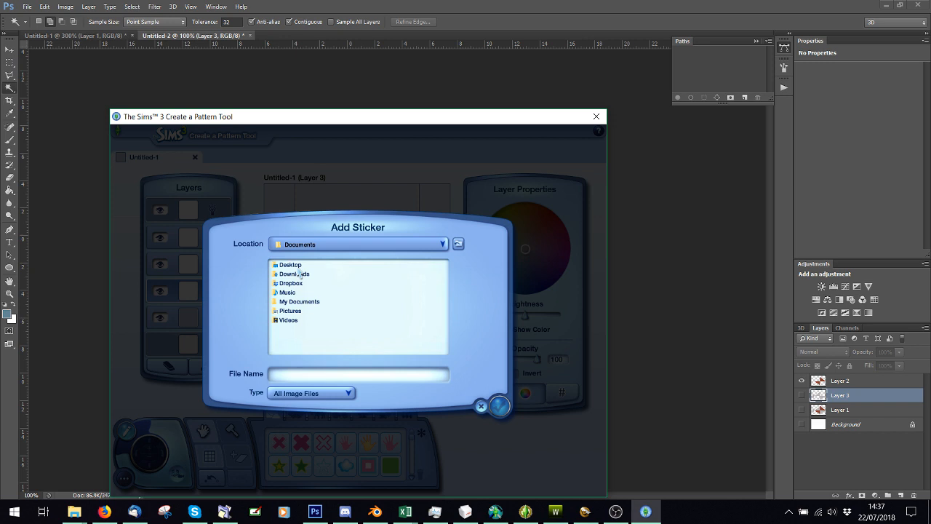
double_click(303, 306)
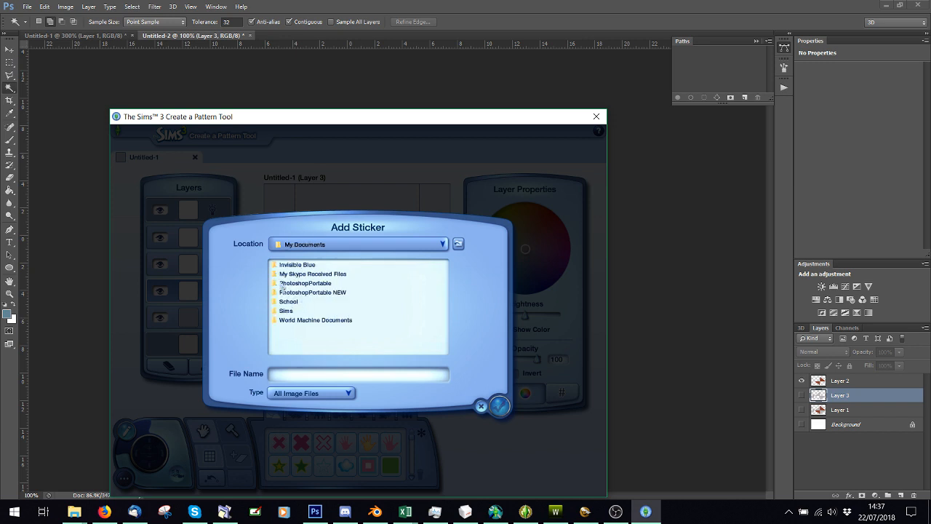
double_click(283, 311)
double_click(291, 265)
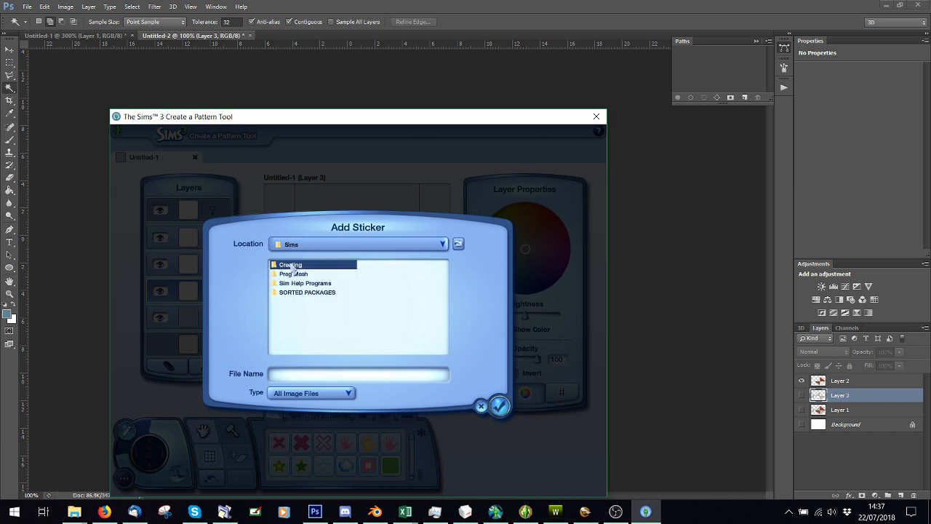
double_click(290, 293)
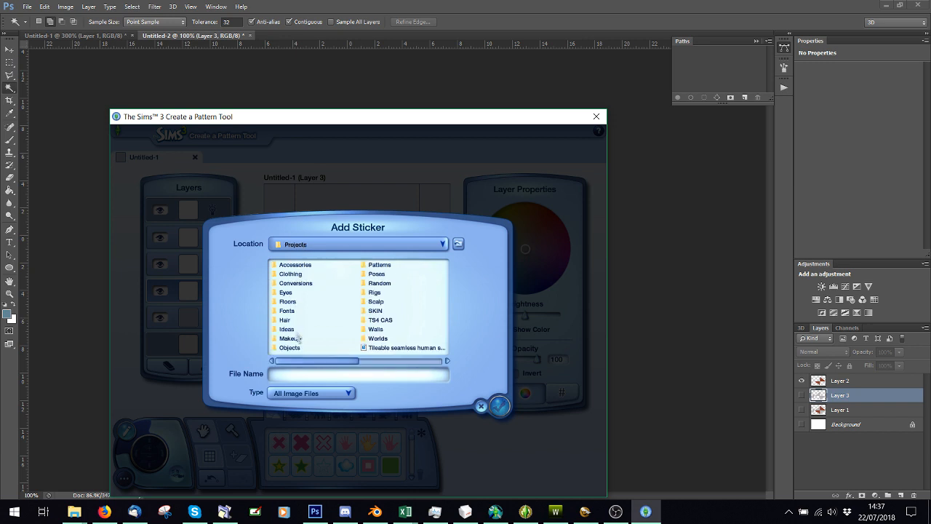
double_click(378, 265)
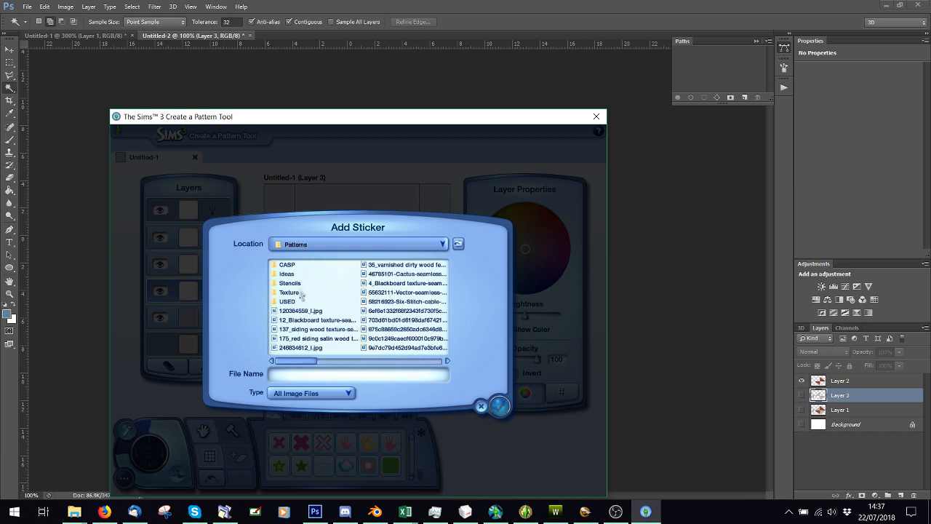
double_click(288, 265)
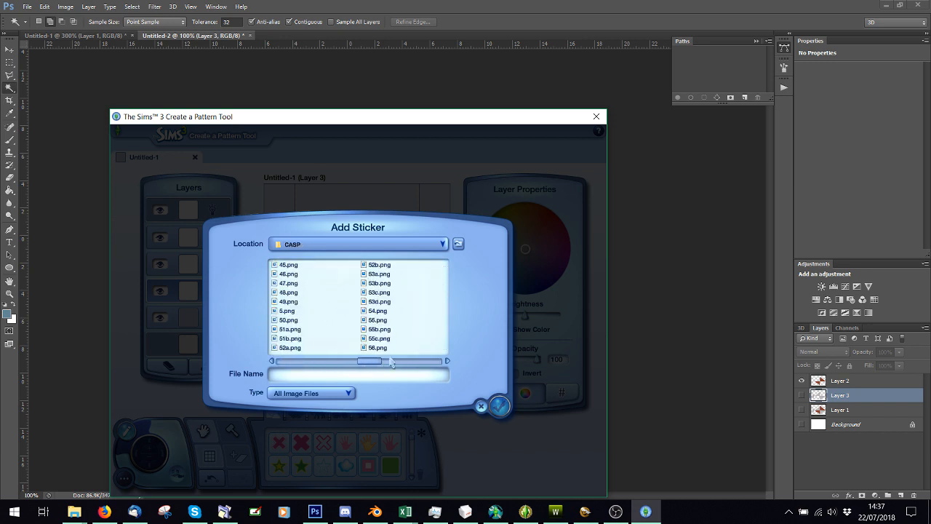
drag(303, 362, 446, 360)
double_click(289, 346)
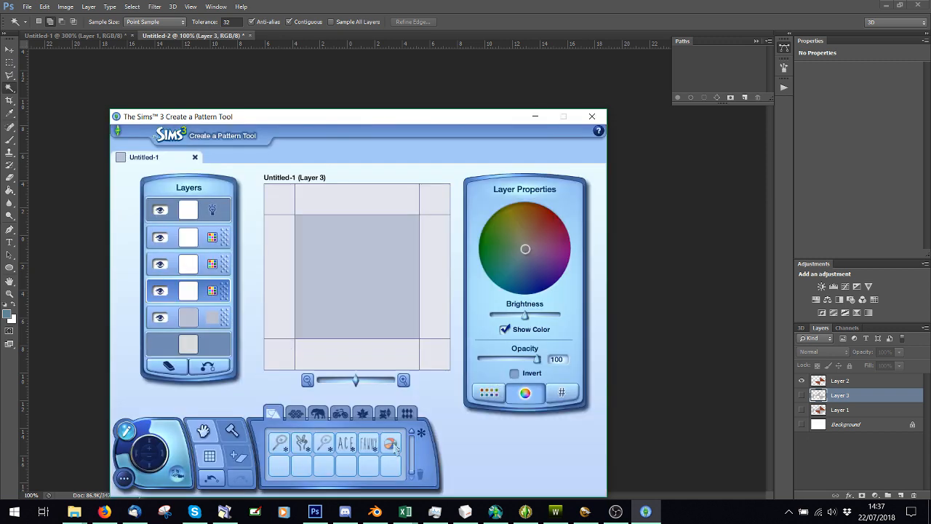
- Place four beach balls of slightly different sizes around the tile on Layer 3, rotating the upper-right one 18 degrees
mouse_move(396, 451)
mouse_down()
mouse_move(326, 255)
mouse_move(386, 237)
mouse_move(419, 249)
mouse_move(398, 231)
mouse_up()
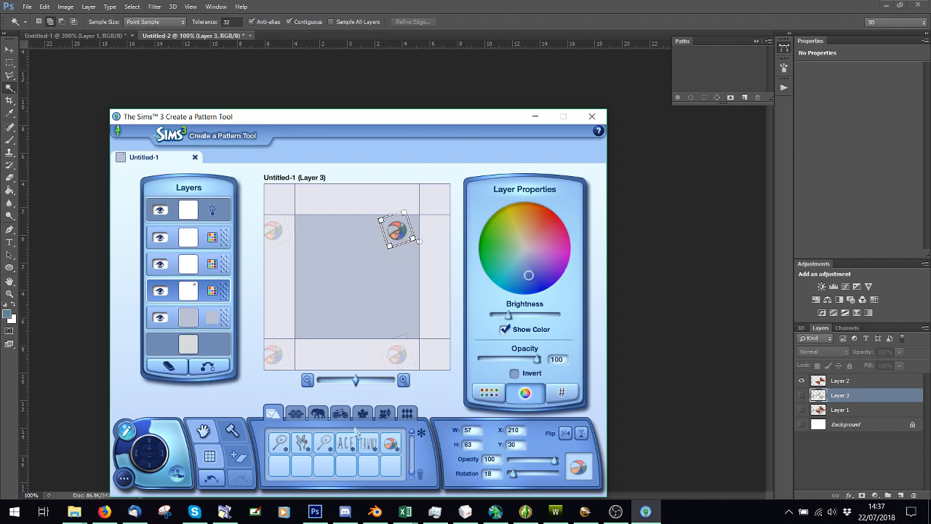
drag(392, 445, 431, 291)
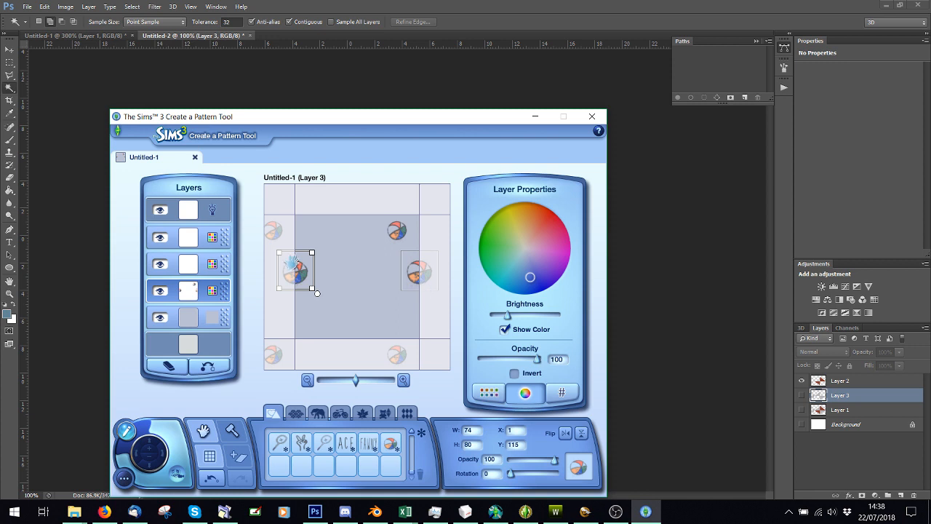
drag(300, 276, 324, 217)
drag(396, 441, 362, 291)
drag(391, 443, 392, 293)
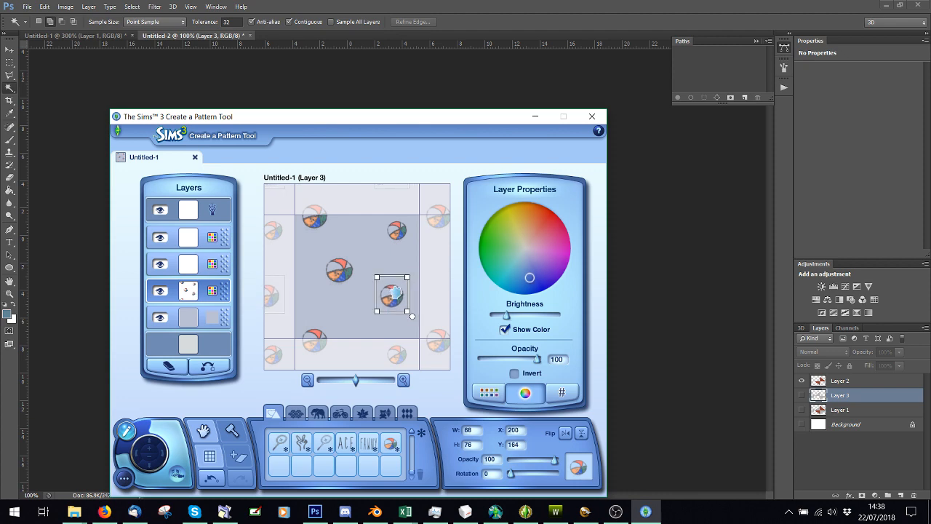
click(346, 318)
- Check how the beach ball pattern repeats by viewing the tile zoomed out and close up
click(307, 380)
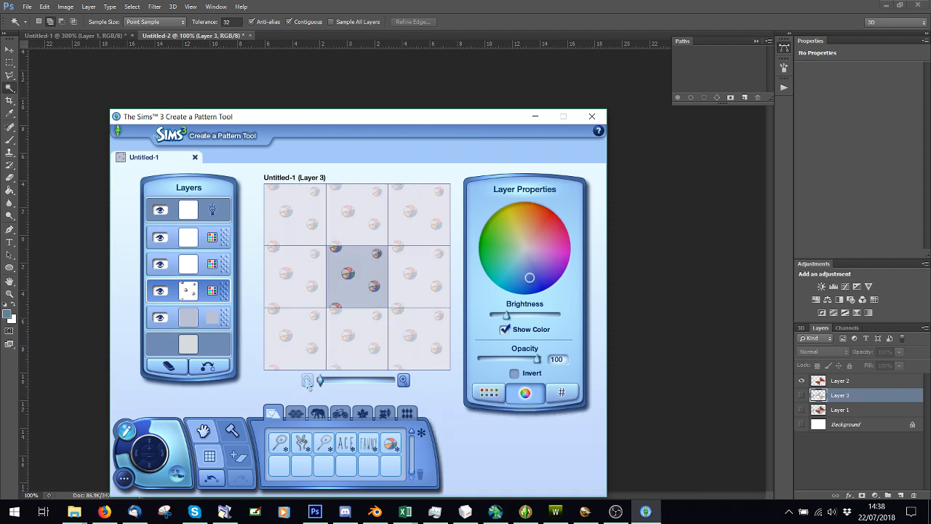
click(403, 380)
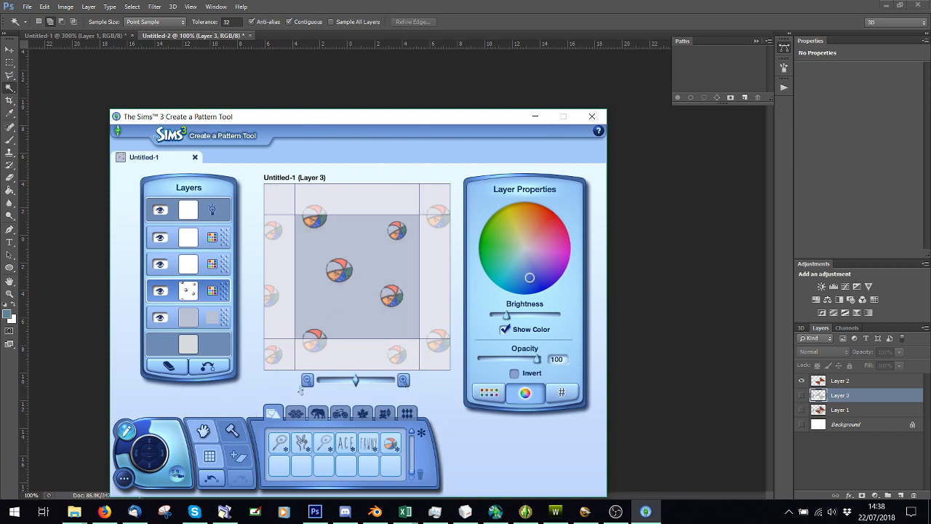
click(308, 381)
click(403, 379)
click(403, 380)
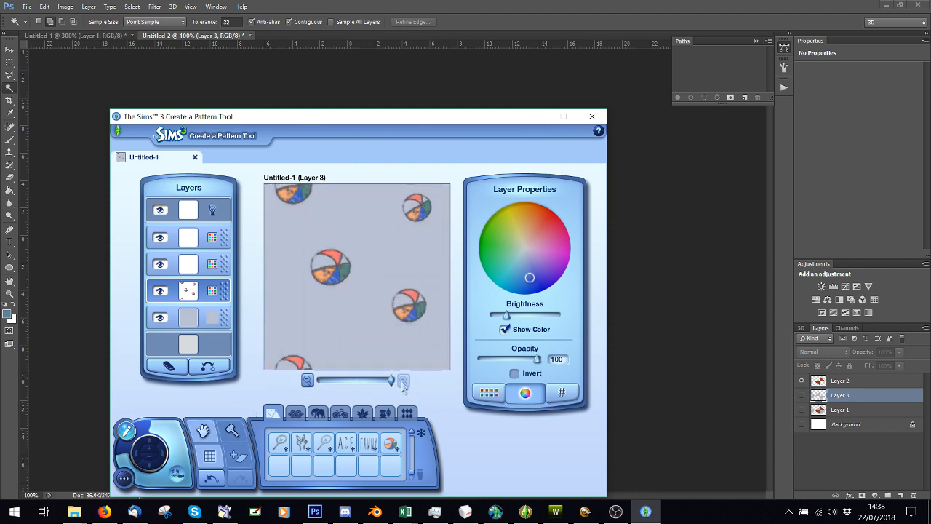
click(308, 380)
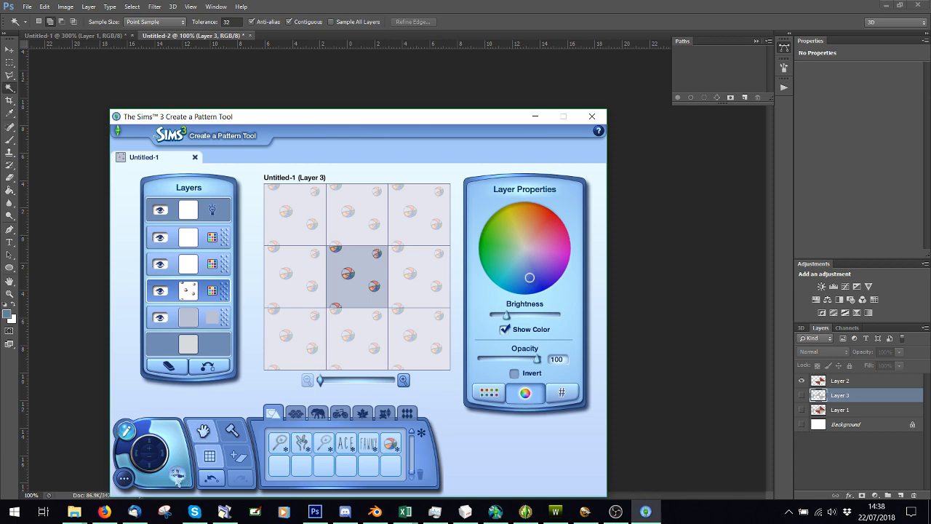
- Preview the beach ball pattern on the Wall object in the 3D room, then return to pattern editing
click(177, 477)
click(215, 445)
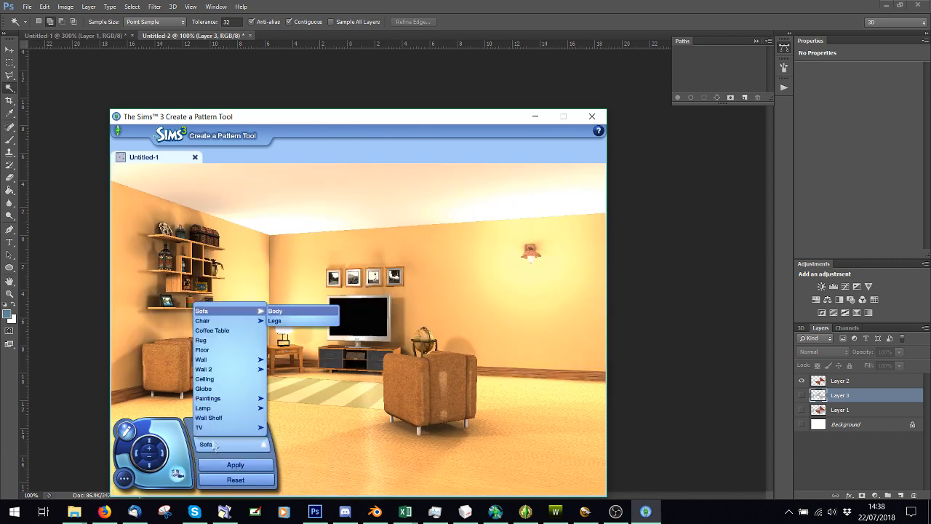
click(287, 360)
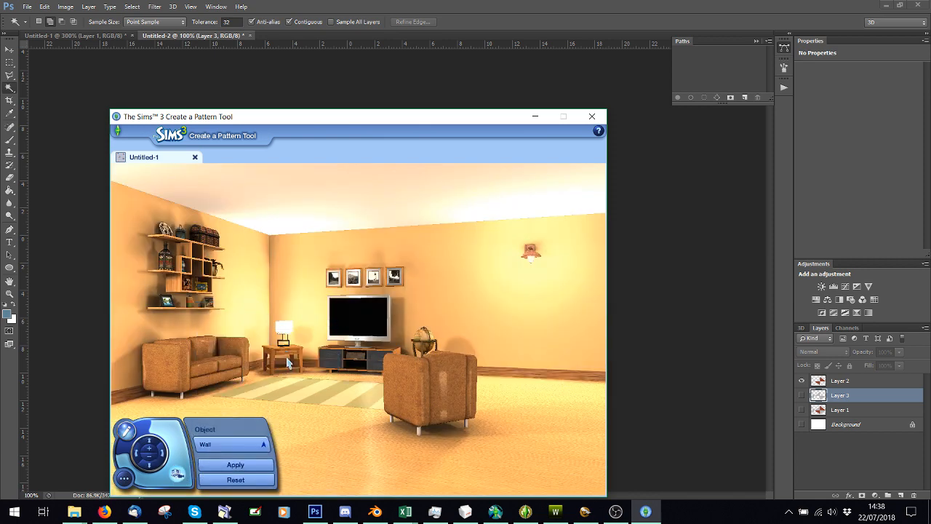
click(248, 466)
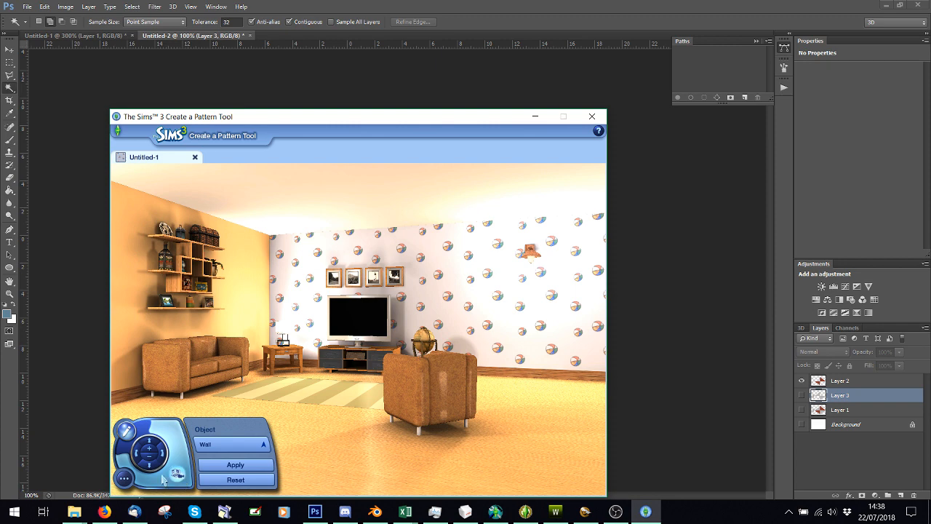
click(126, 430)
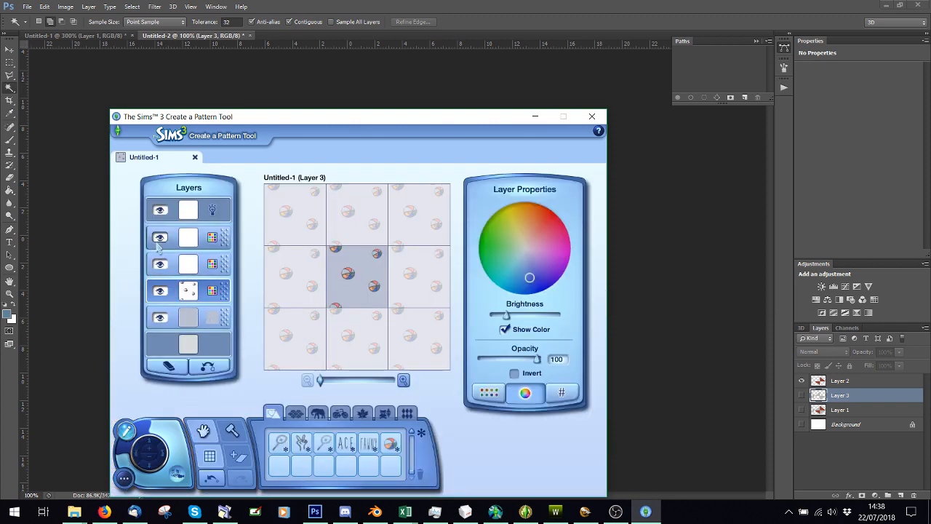
- Hide the unused Layers 4, 5 and 6, leaving the beach ball layer and its background visible
click(160, 264)
click(160, 238)
click(160, 211)
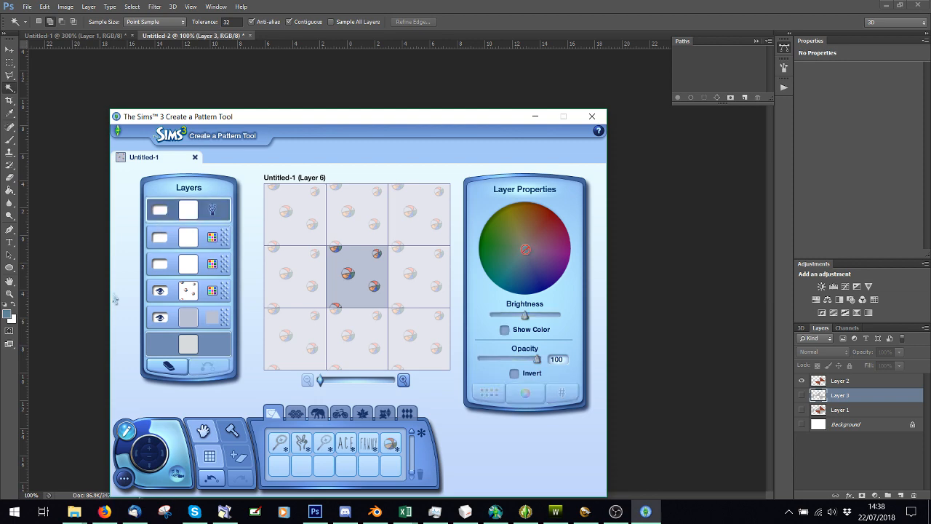
- Export the beach ball pattern as SIMPLYAbstract71 in the Abstract category, with a creator credit as the description
click(124, 478)
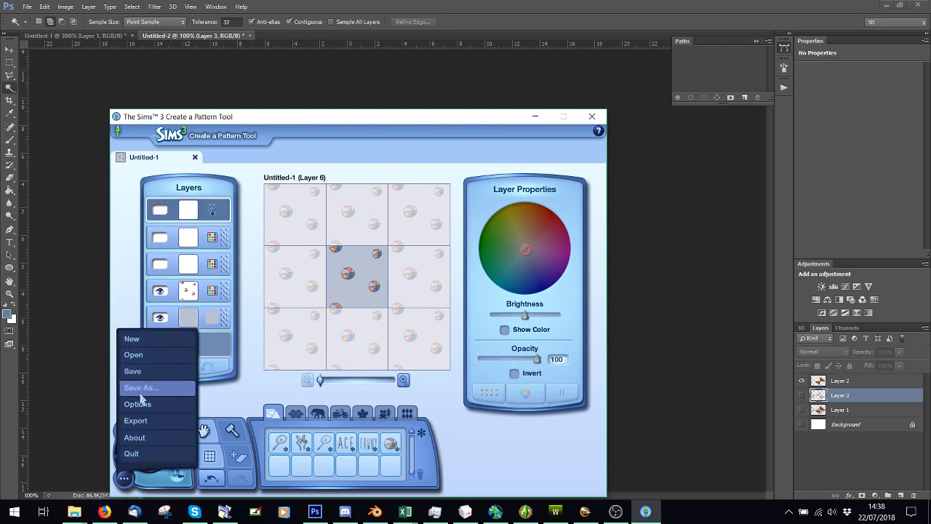
click(136, 420)
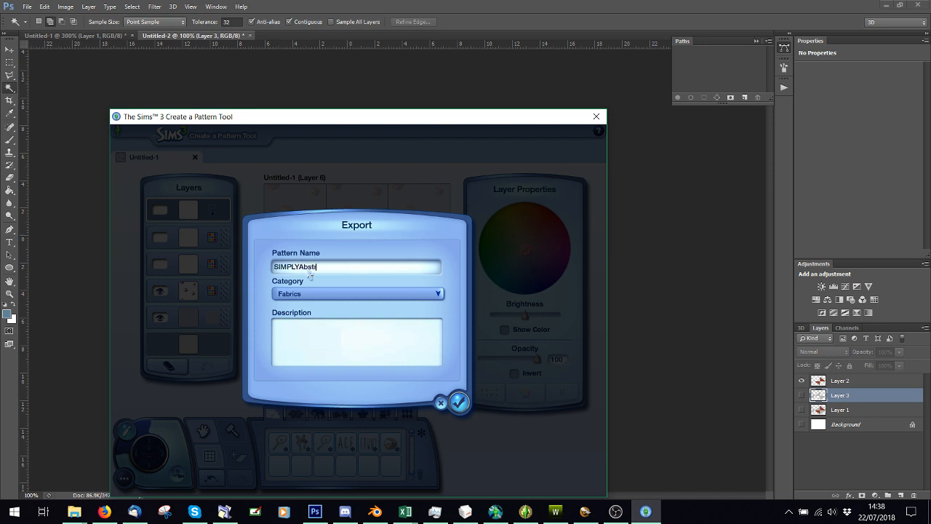
text(SIMPLYAbstract71)
click(323, 293)
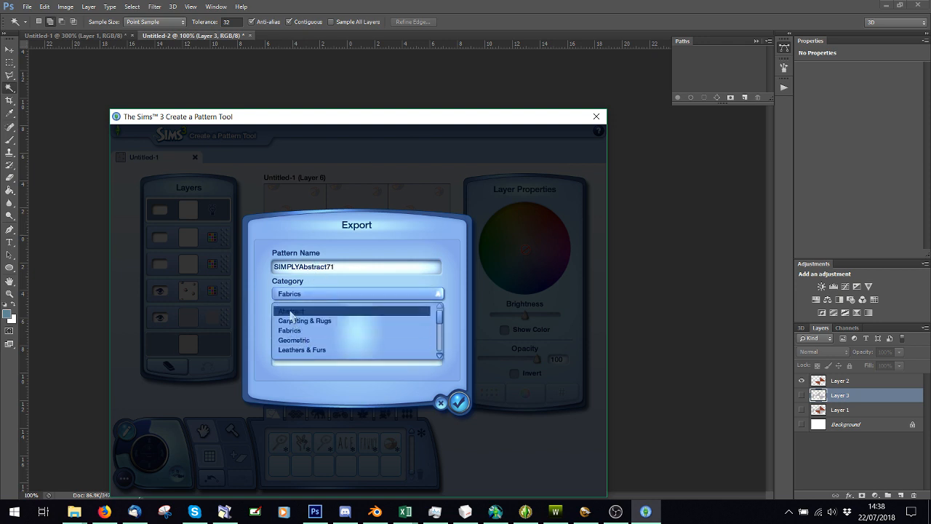
click(291, 311)
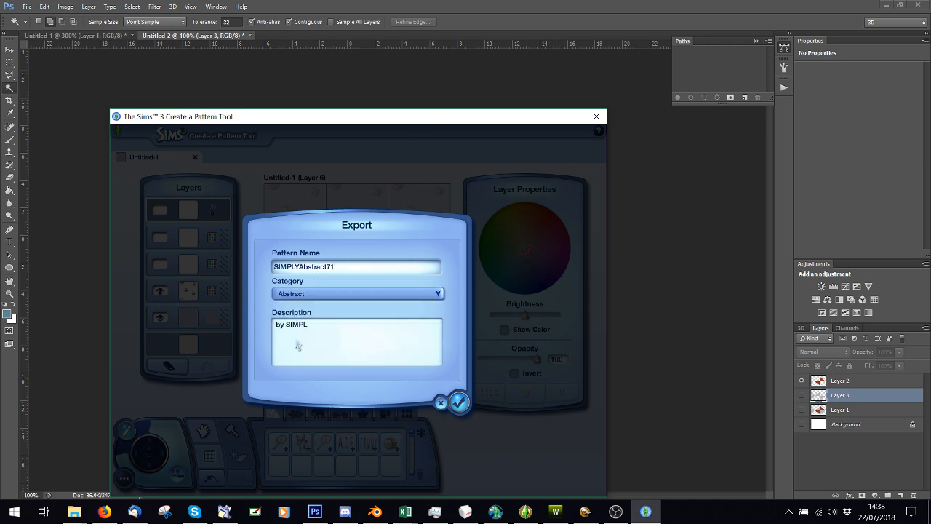
click(459, 402)
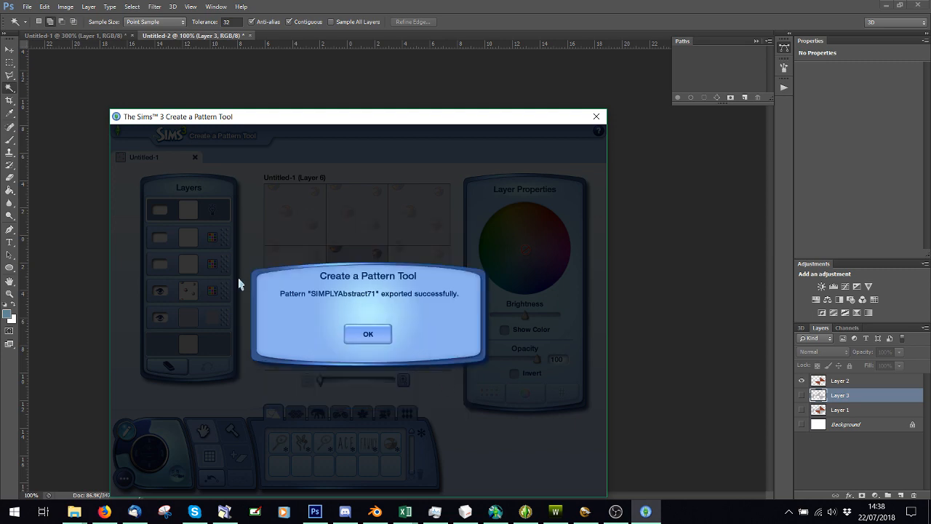
click(366, 333)
- Clear all the beach balls from Layer 3
click(169, 366)
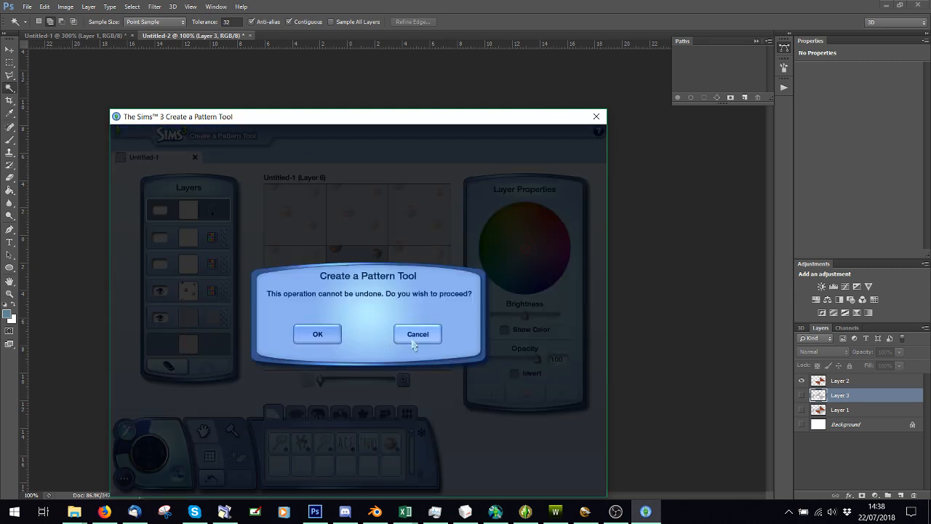
click(417, 334)
click(186, 291)
click(170, 366)
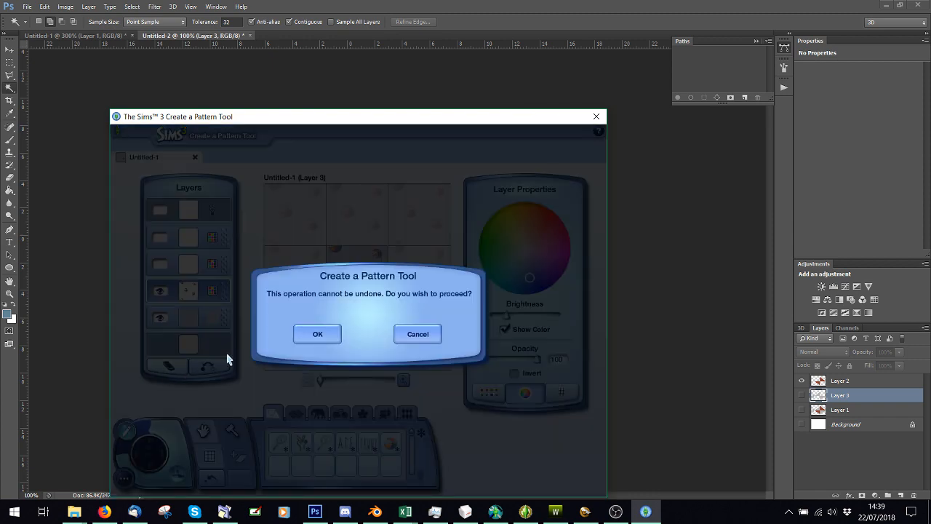
click(317, 334)
- Import the fish images 72a.png and 72b.png from the CASP folder as stickers
click(237, 456)
drag(310, 361, 422, 361)
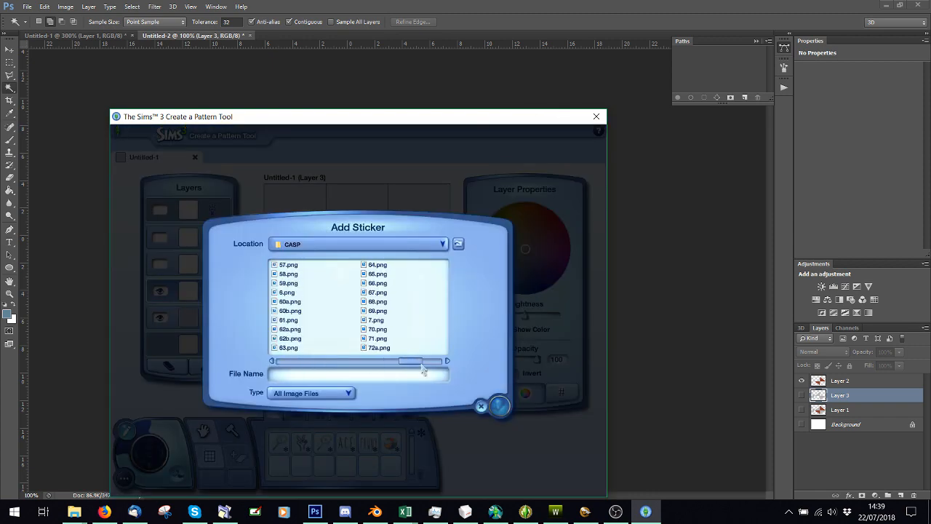
double_click(291, 348)
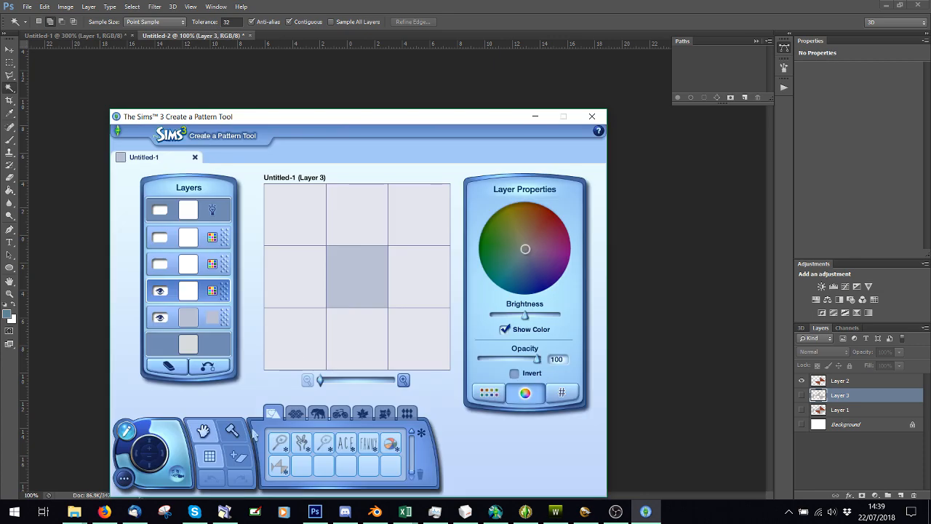
click(240, 456)
drag(296, 363, 432, 361)
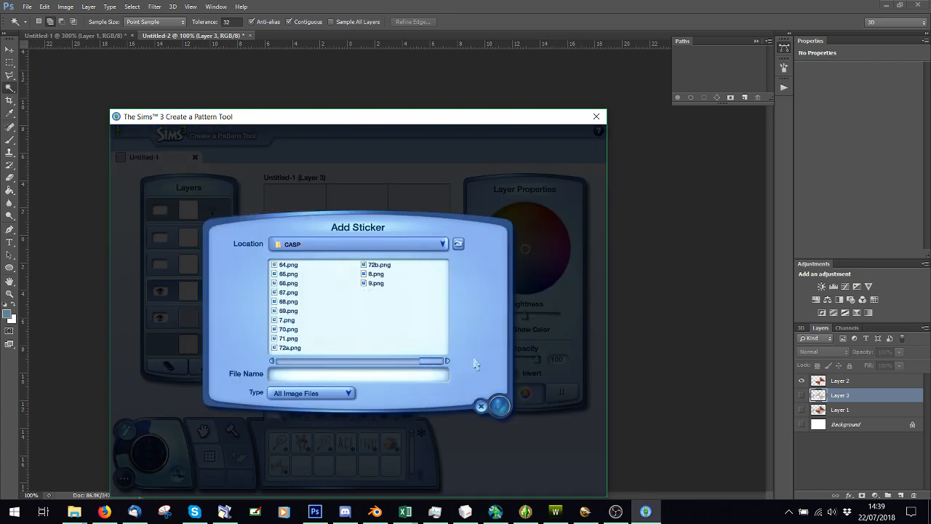
double_click(399, 274)
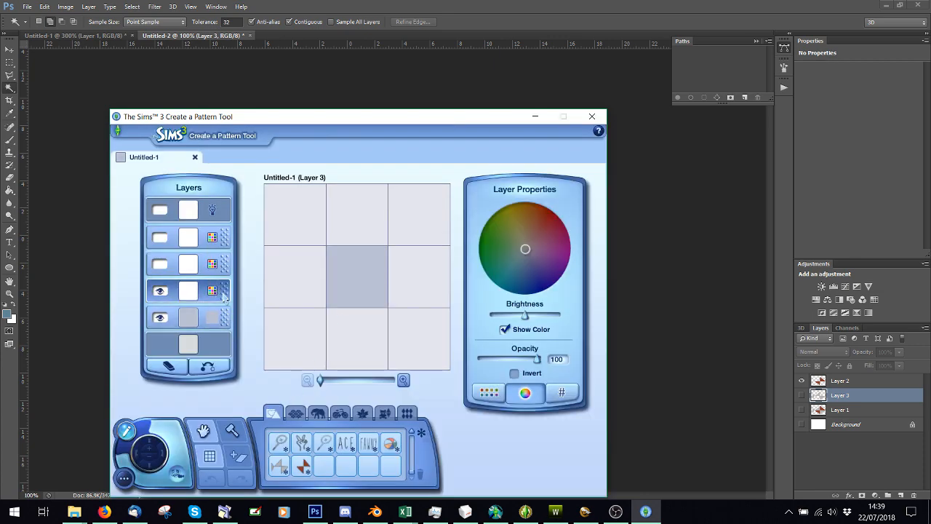
- Place the 72a.png fish on Layer 3 at about 58 by 58, slightly above the tile's centre
click(403, 380)
click(403, 380)
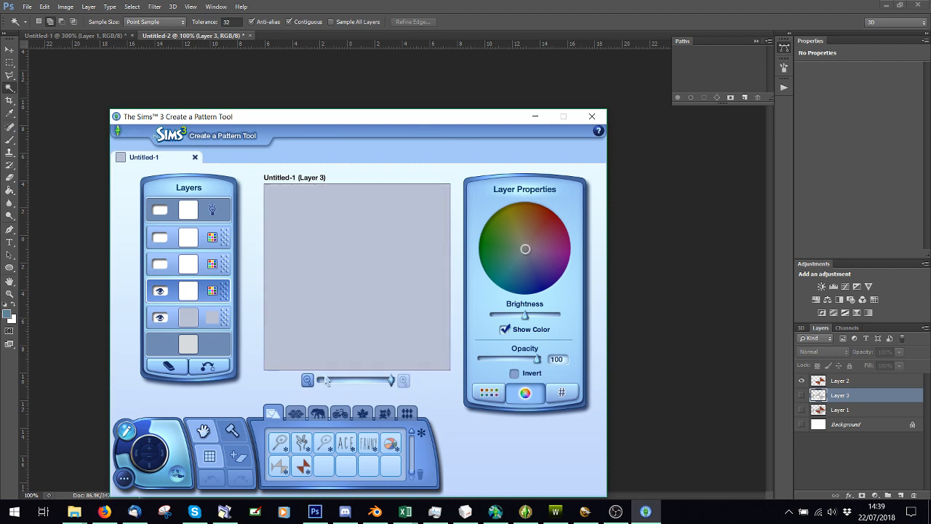
click(309, 380)
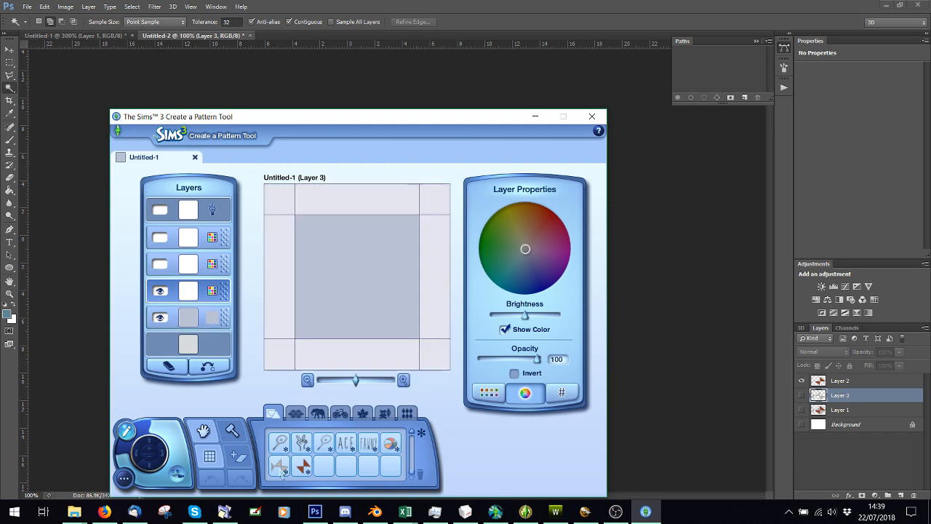
drag(280, 470, 359, 259)
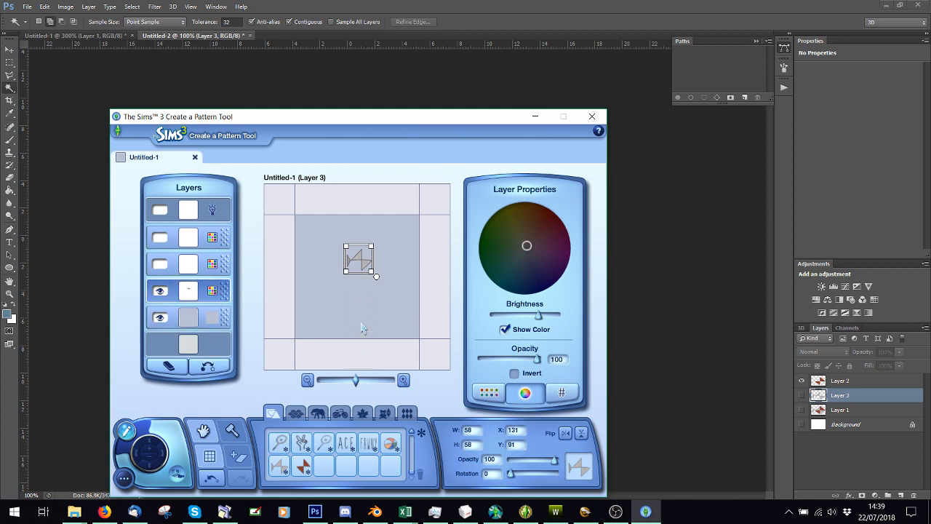
- Switch Layer 3 to a single solid colour and set it to a very pale lilac at high brightness
click(210, 368)
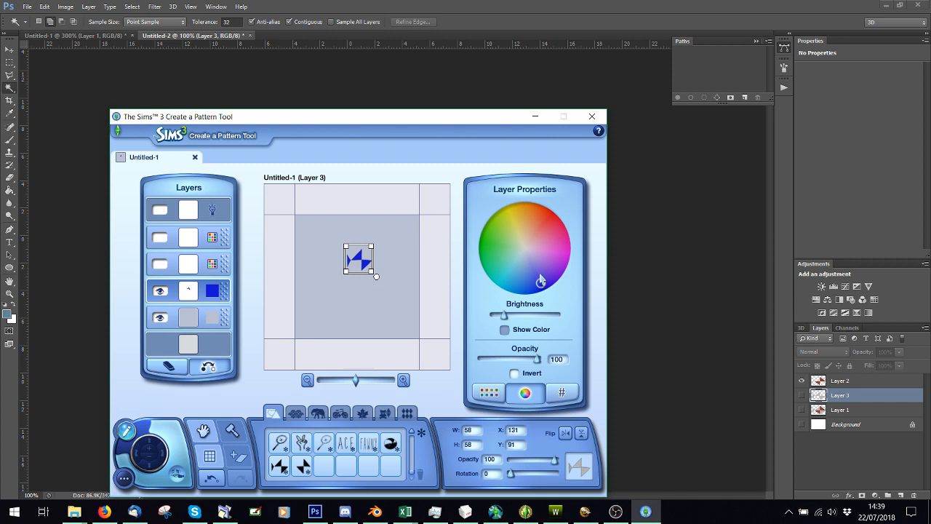
drag(541, 280, 525, 257)
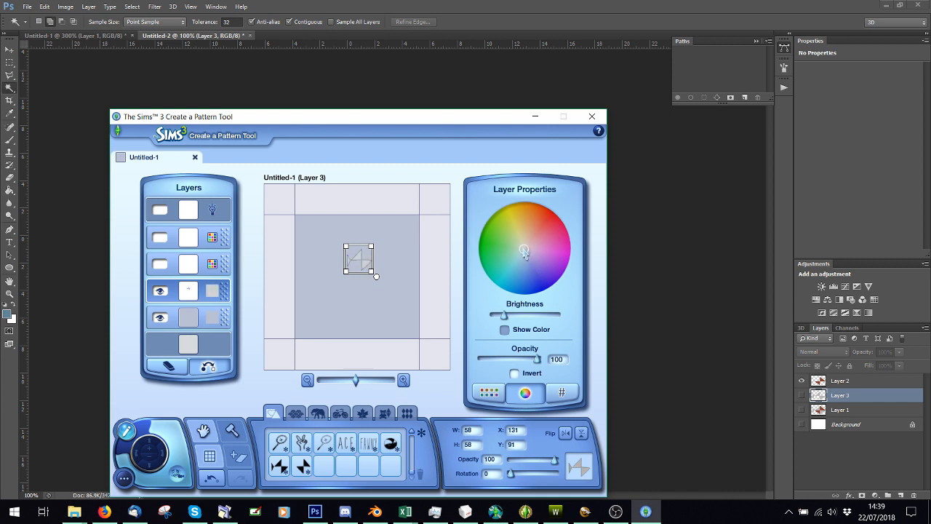
click(523, 249)
drag(525, 252, 527, 254)
drag(503, 315, 493, 314)
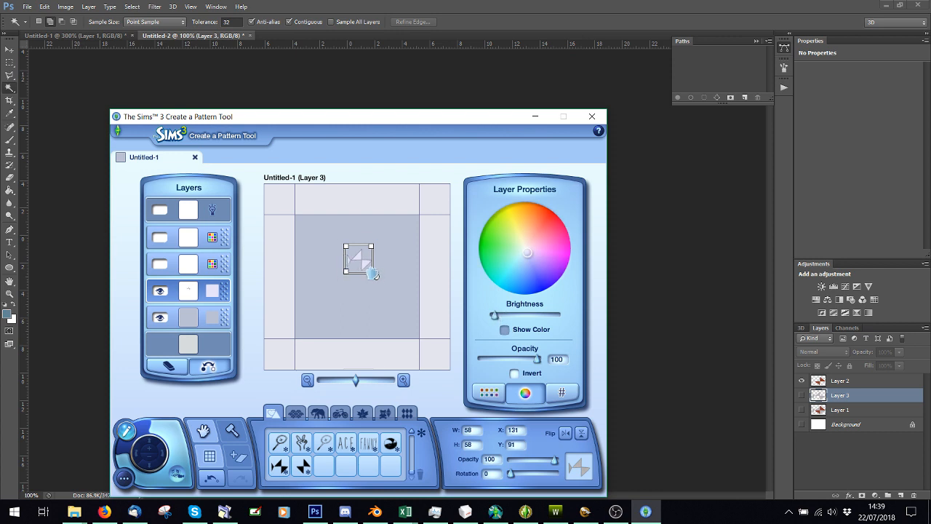
- Move the first fish to the tile's upper-right area and enlarge it, and add a second about 56 by 56 across the top edge
drag(373, 274, 402, 235)
click(284, 469)
click(327, 307)
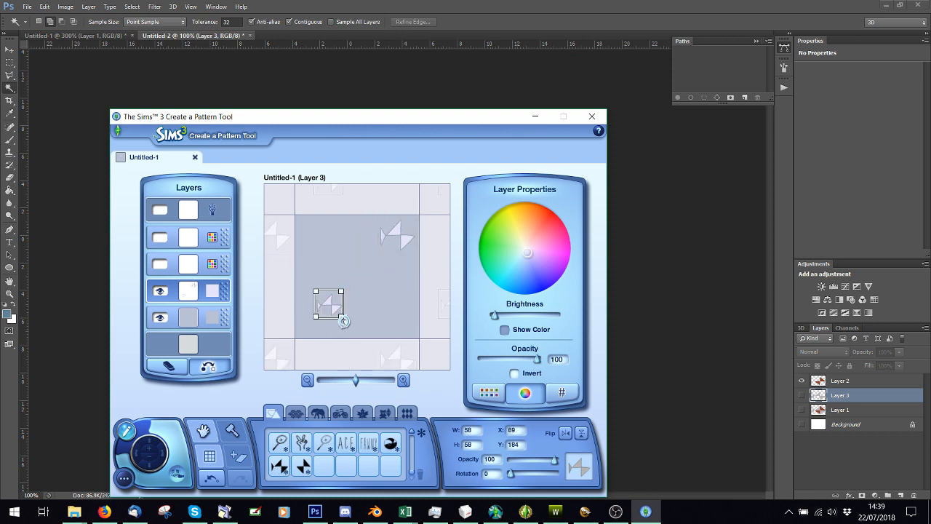
click(334, 309)
drag(336, 305, 350, 288)
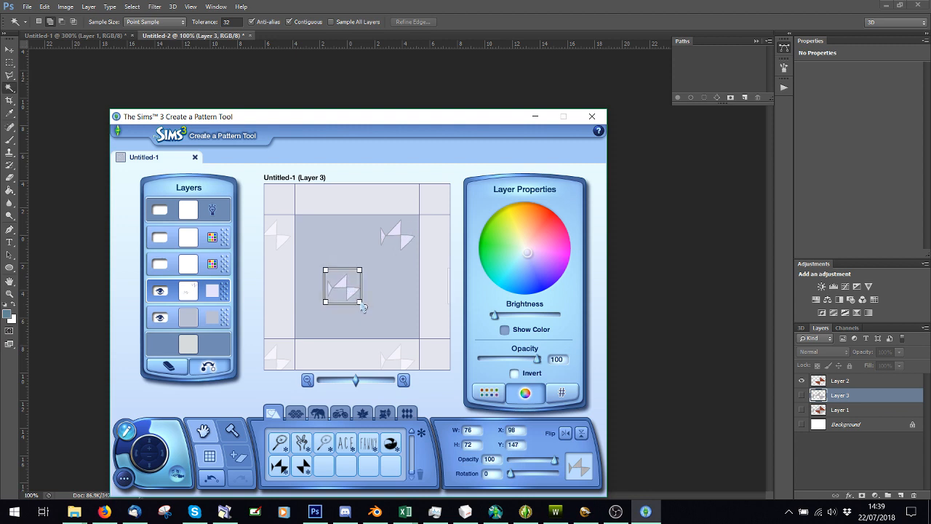
drag(360, 303, 334, 214)
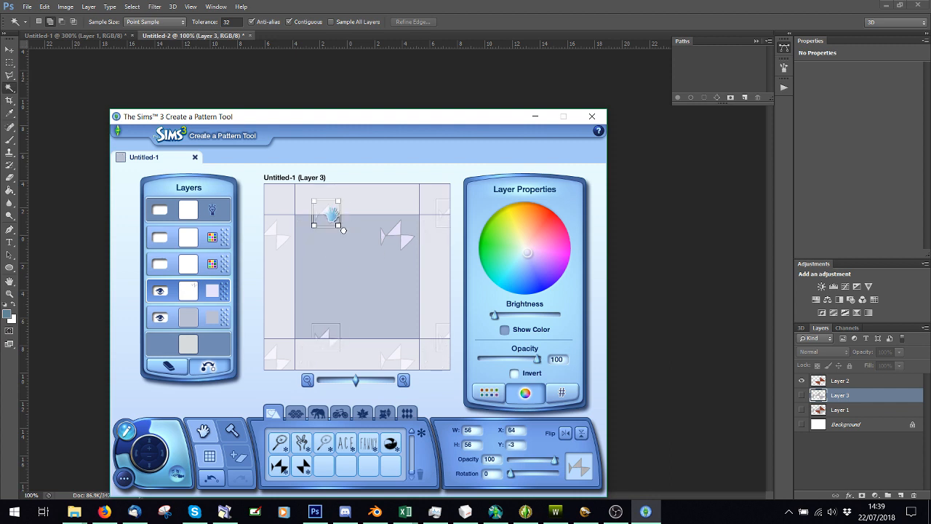
- Add a third fish about 68 by 68 on the tile's left side and a fourth at lower right, shifting the top-edge fish slightly right
drag(302, 466, 327, 278)
drag(340, 291, 318, 278)
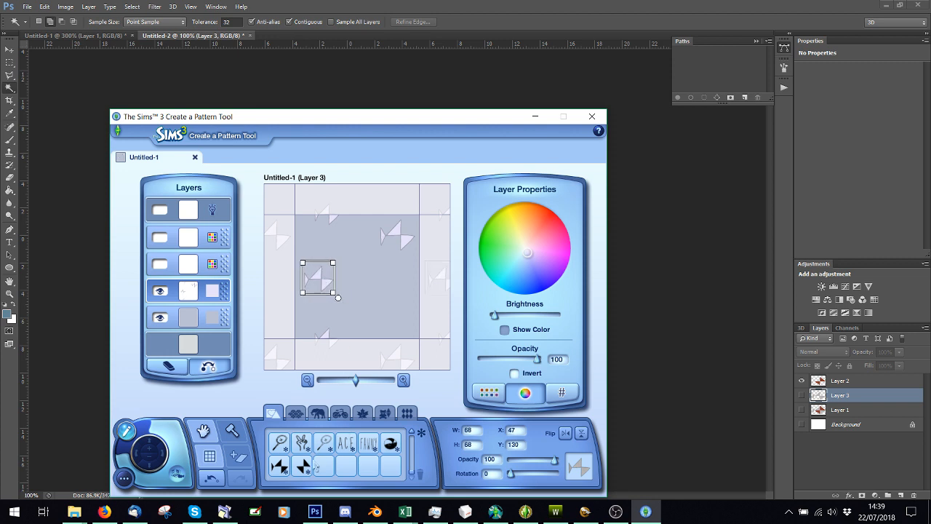
drag(327, 227, 340, 220)
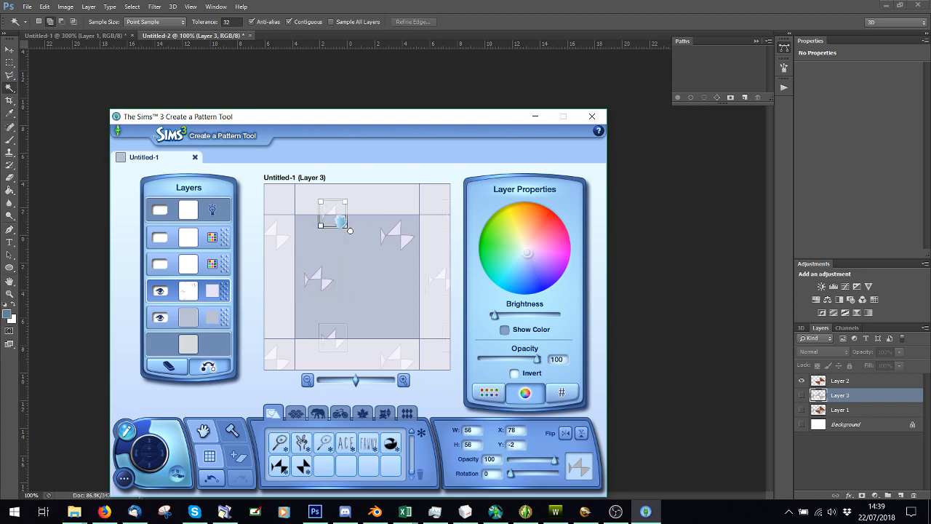
drag(279, 468, 366, 310)
click(368, 326)
- Show Layer 4, place the 72b.png fish markings on it and colour them soft orange
click(172, 269)
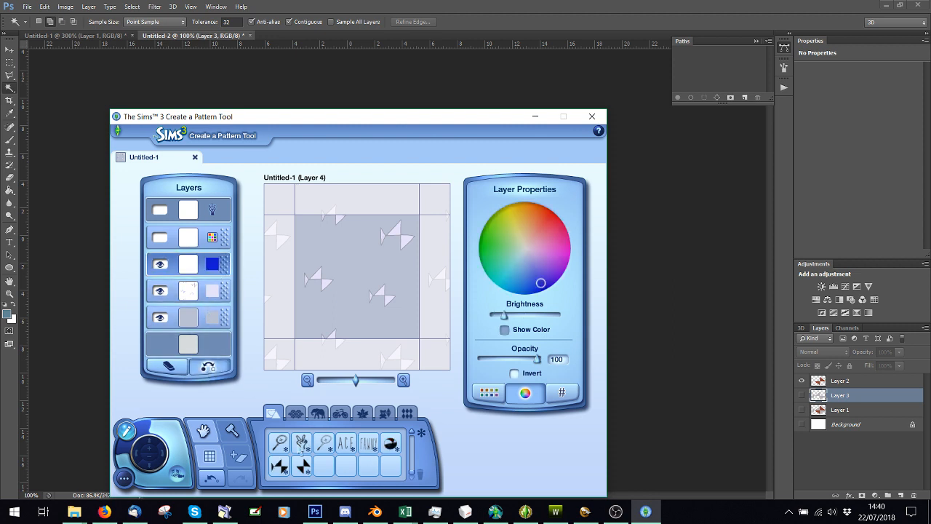
drag(305, 467, 376, 259)
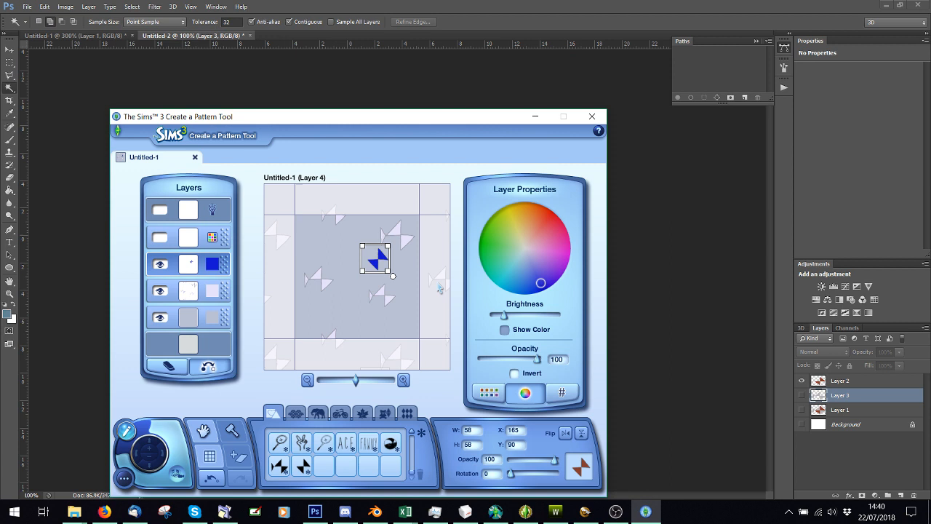
click(536, 235)
drag(537, 235, 532, 235)
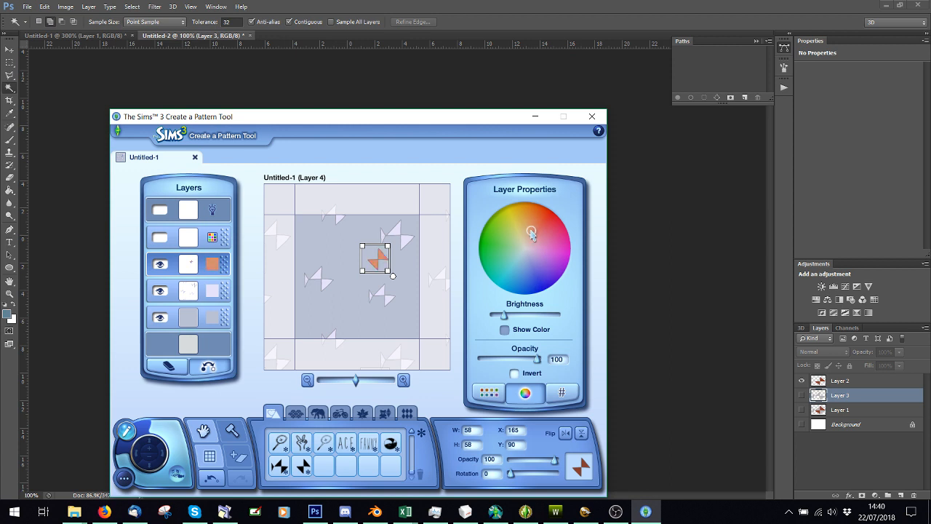
- Fit the orange markings over the lower-right fish at about 66 by 62, and add a second set over the left fish
drag(375, 259, 370, 327)
click(404, 382)
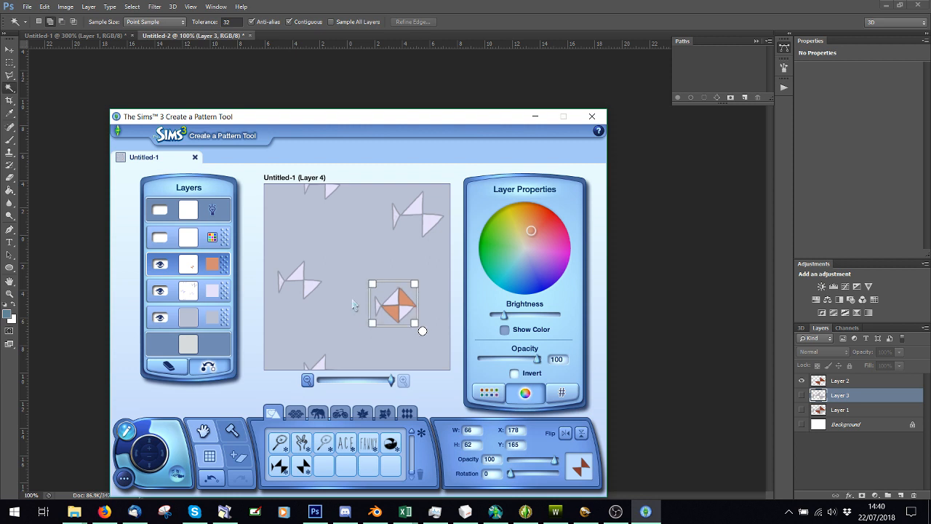
click(352, 304)
drag(304, 465, 293, 289)
click(329, 338)
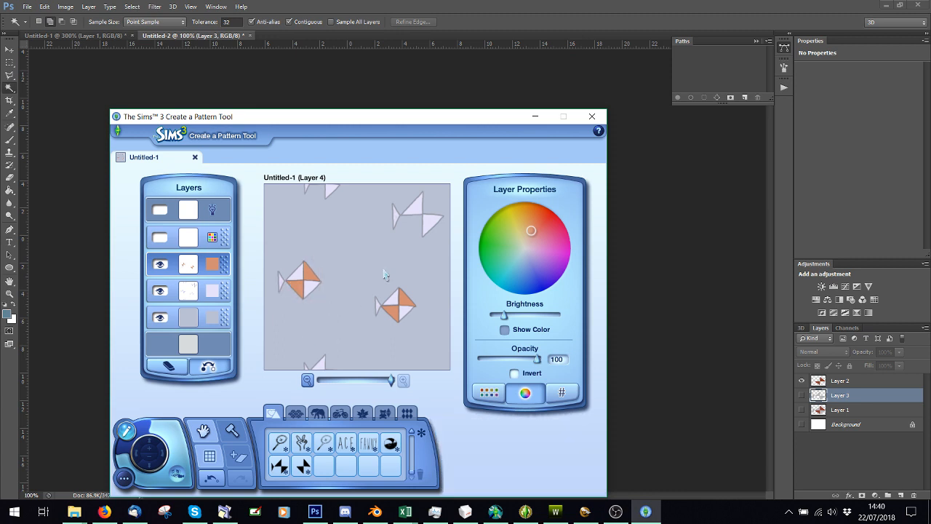
- Add orange markings over the upper-right fish at about 82 by 82 and over the top-edge fish at about 52 by 54
drag(282, 468, 387, 243)
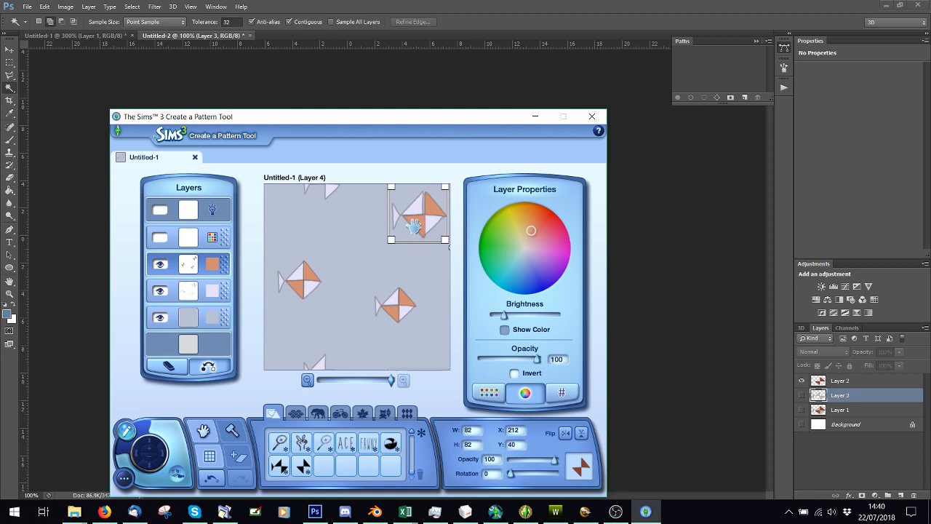
click(378, 259)
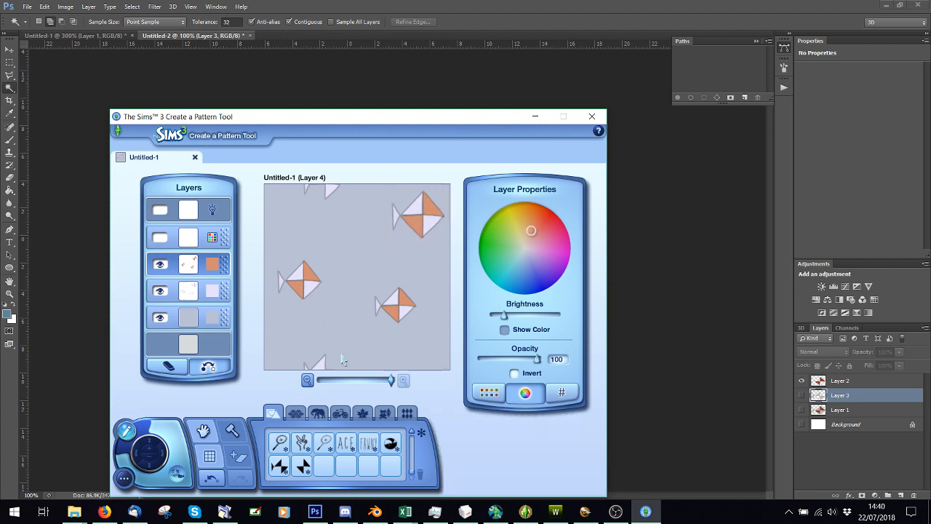
click(308, 380)
drag(303, 470, 336, 221)
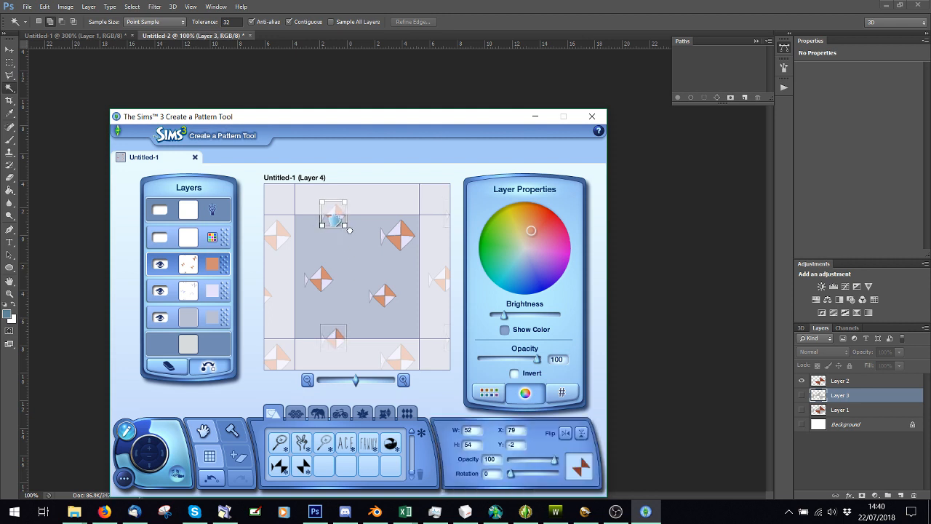
click(331, 269)
click(389, 274)
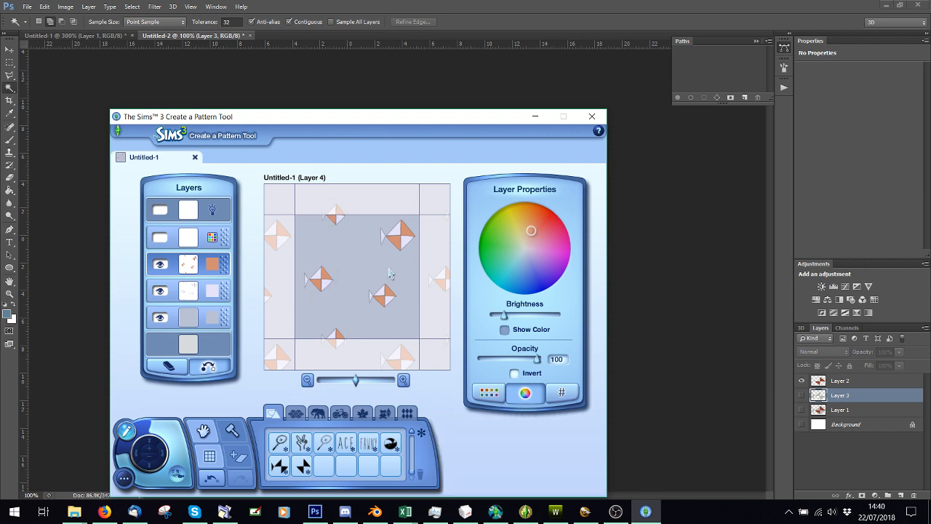
- Check the tiling of the fish pattern, then export it as SIMPLYAbstract72 in the Abstract category with a creator credit as description
click(309, 381)
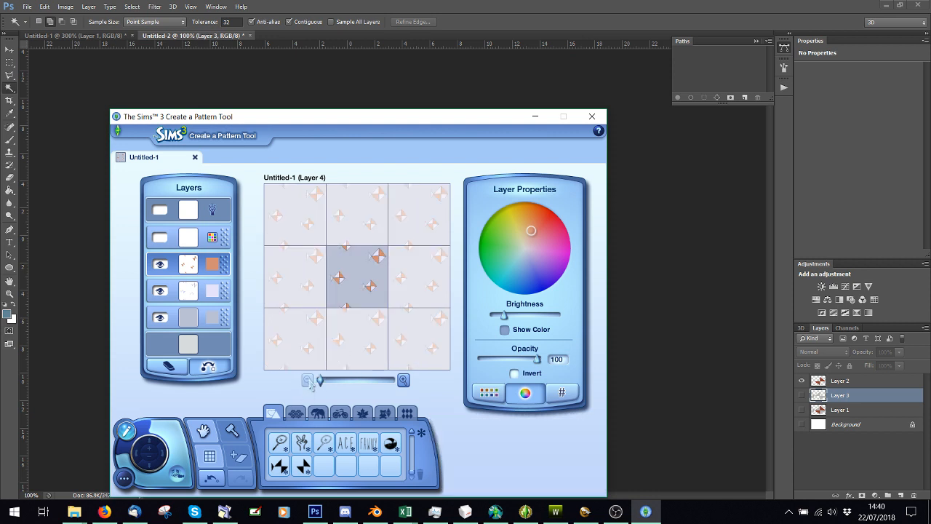
click(403, 381)
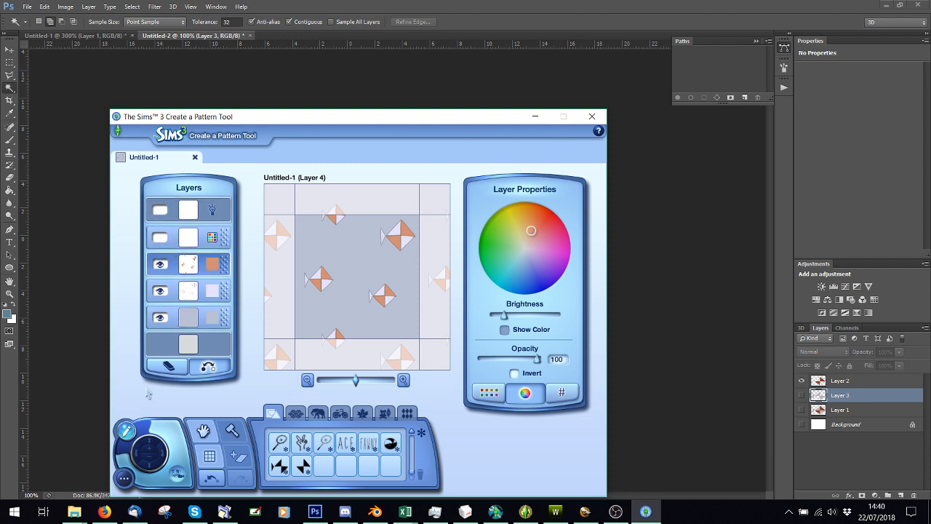
click(124, 480)
click(149, 416)
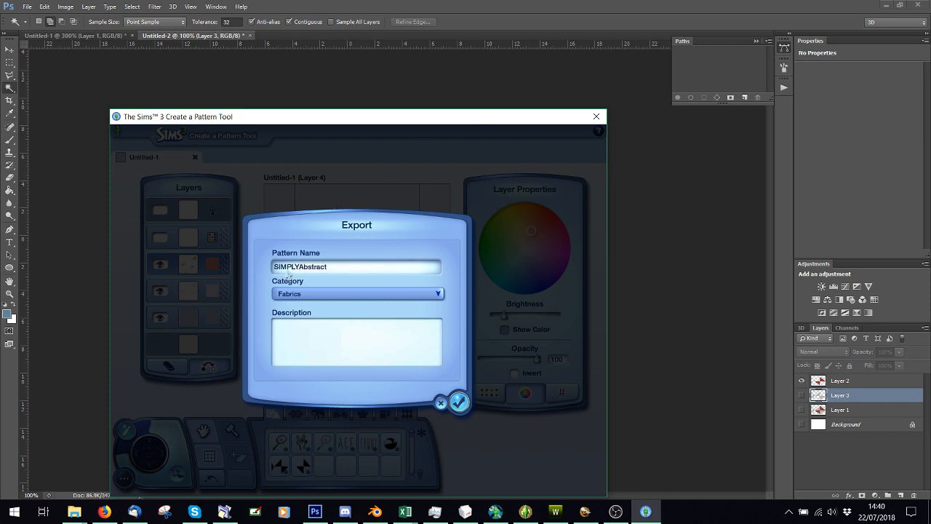
text(2)
click(283, 293)
scroll(296, 314, up, 2)
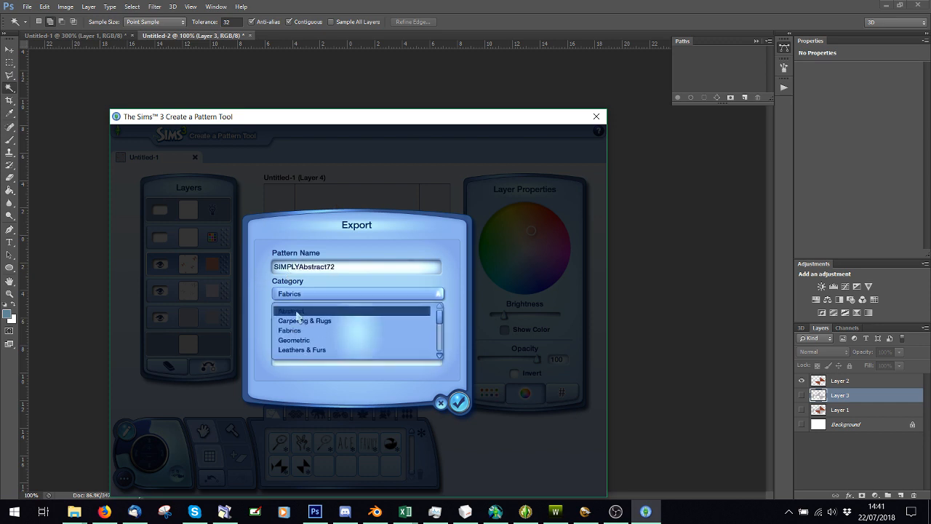
click(296, 314)
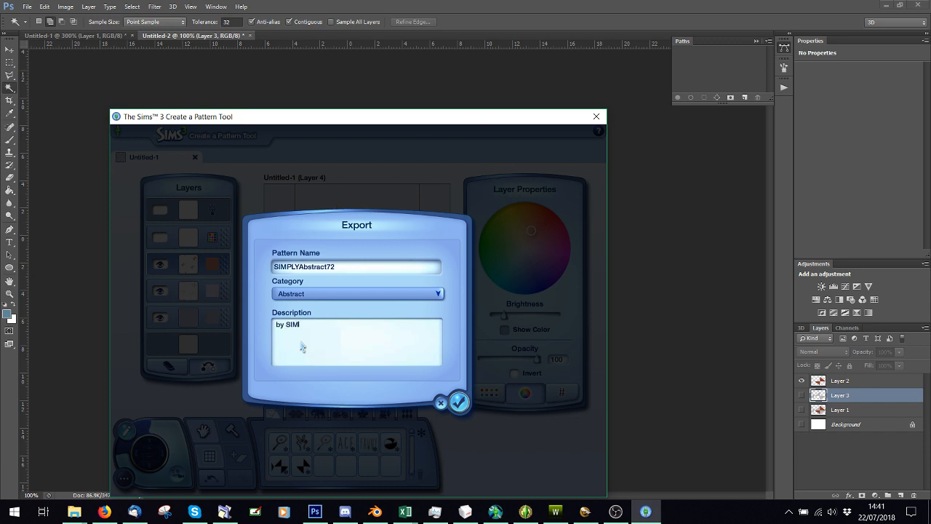
click(458, 403)
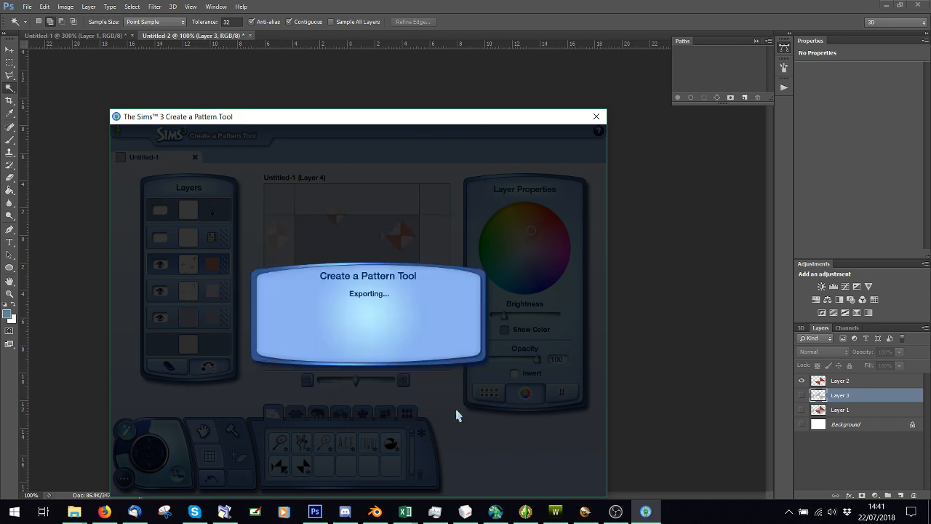
click(377, 345)
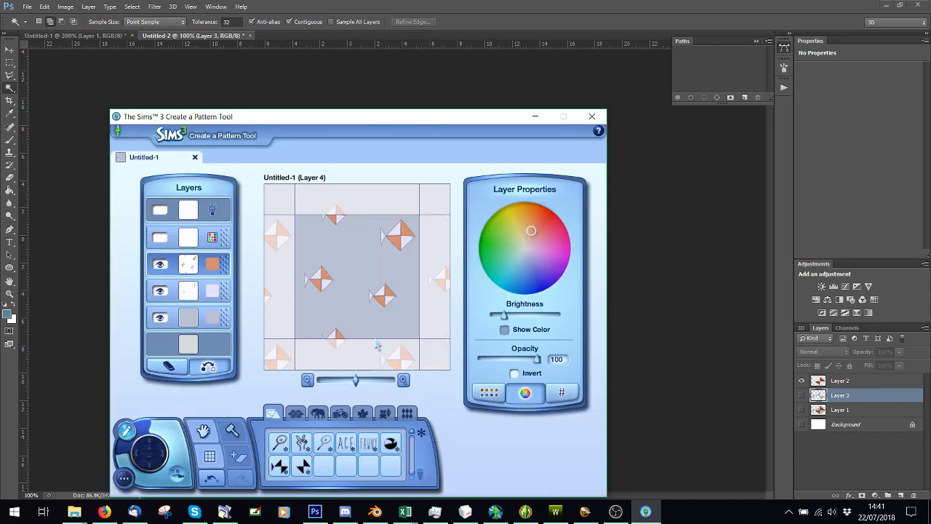
- Switch to Photoshop and create a new 512 by 512 pixel RGB document at 72 pixels/inch with a white background
click(271, 80)
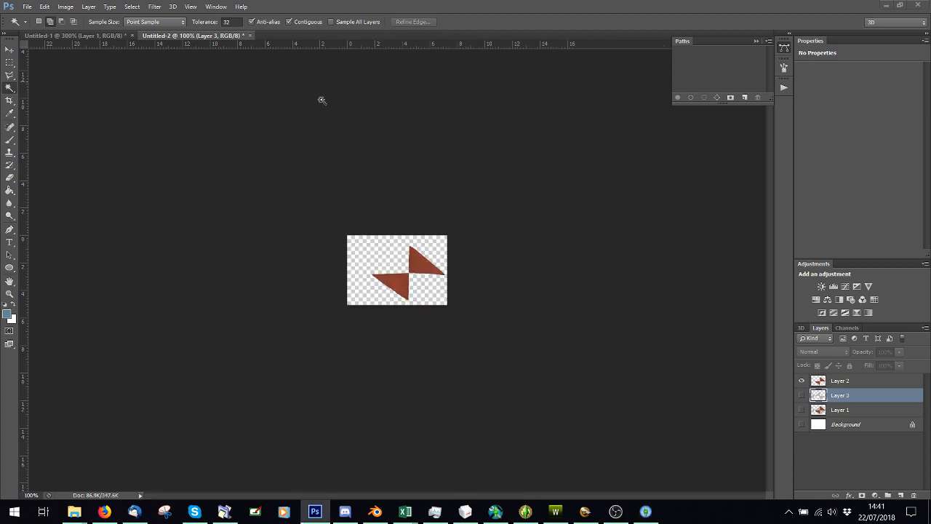
click(27, 6)
mouse_move(55, 89)
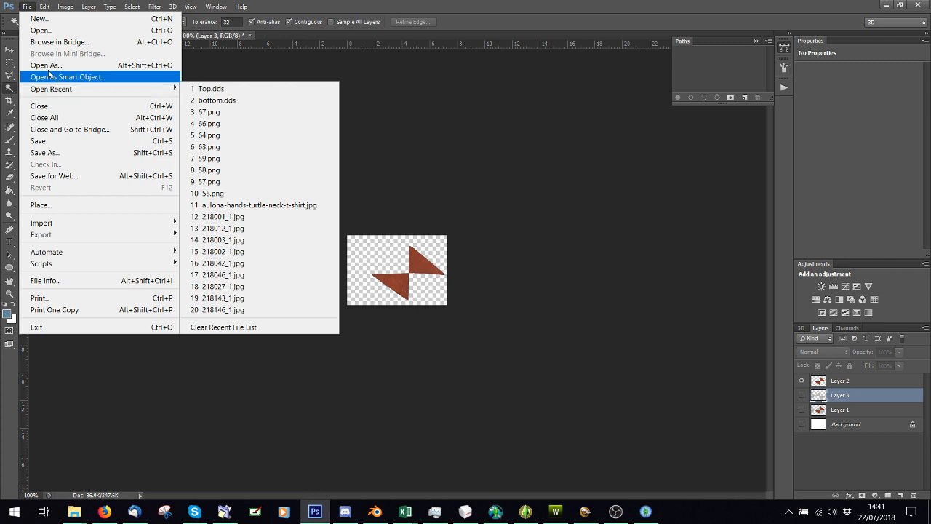
click(40, 18)
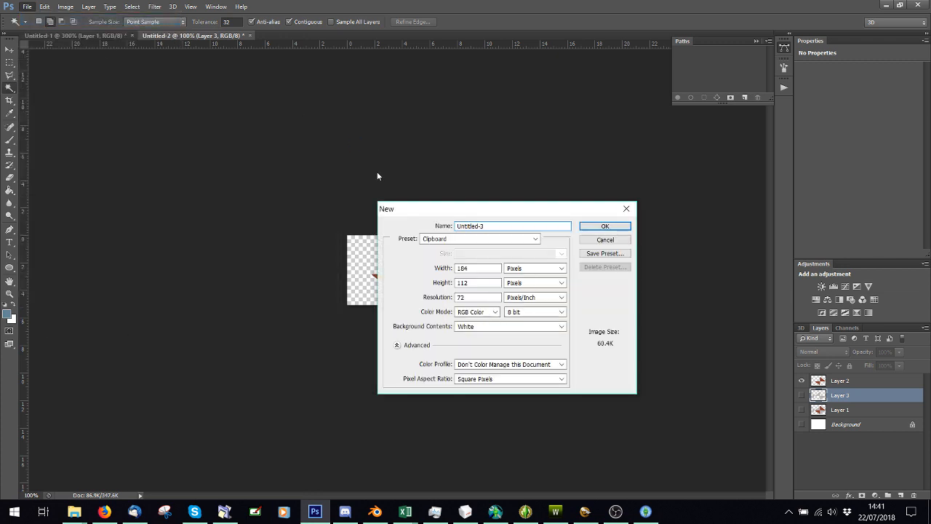
drag(471, 268, 425, 281)
text(51)
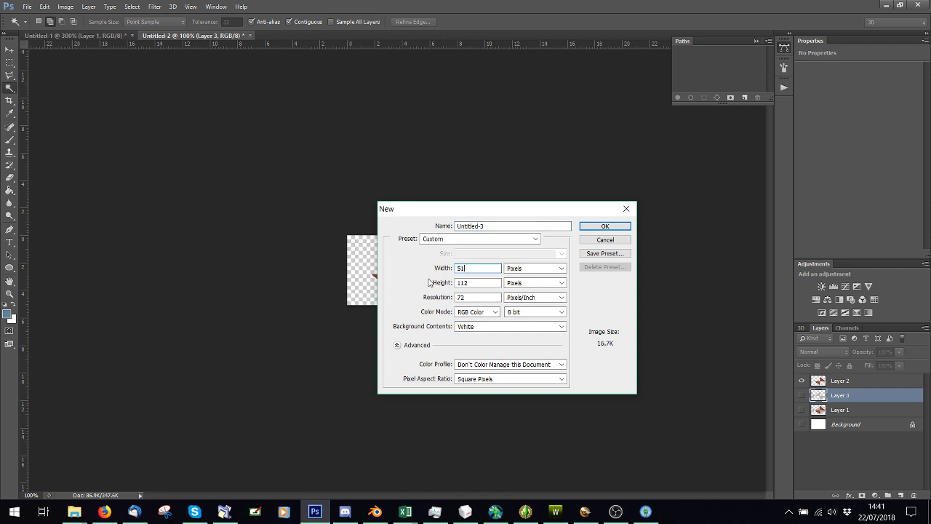
text(2)
key(Tab)
click(601, 225)
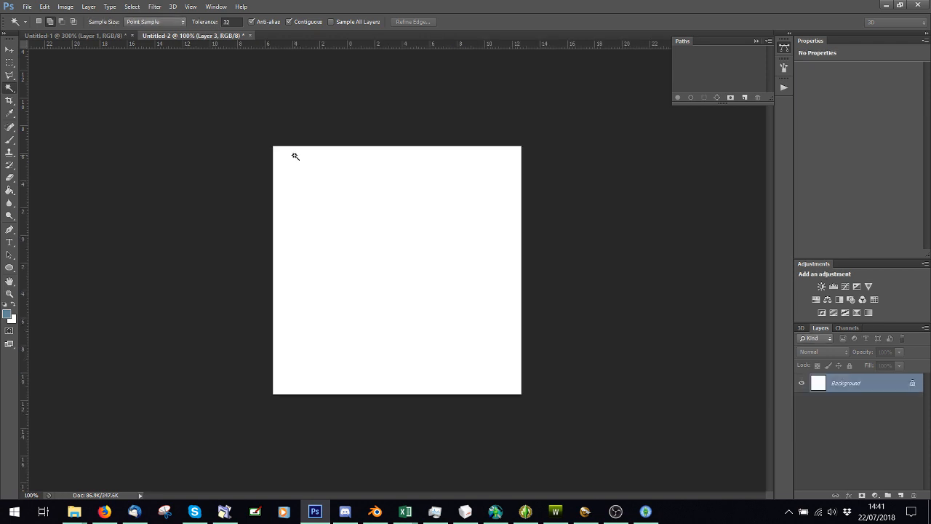
click(9, 63)
drag(258, 136, 696, 473)
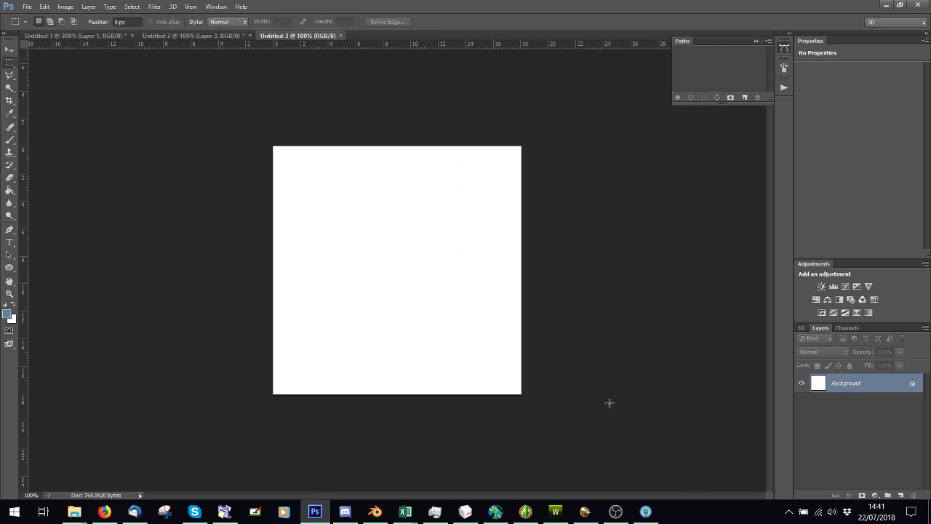
click(73, 127)
- Paint eight scattered blue-grey dots across the blank canvas with a 95 px hard round brush
click(10, 140)
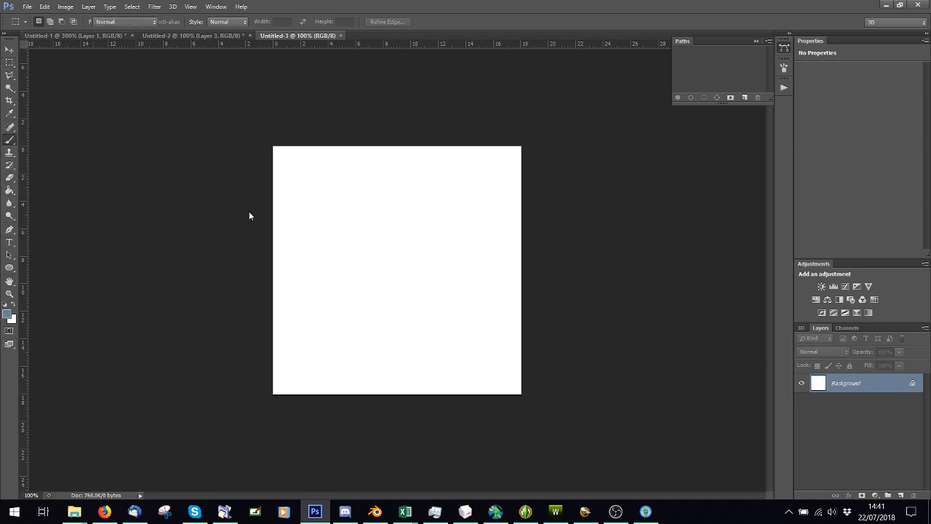
click(49, 23)
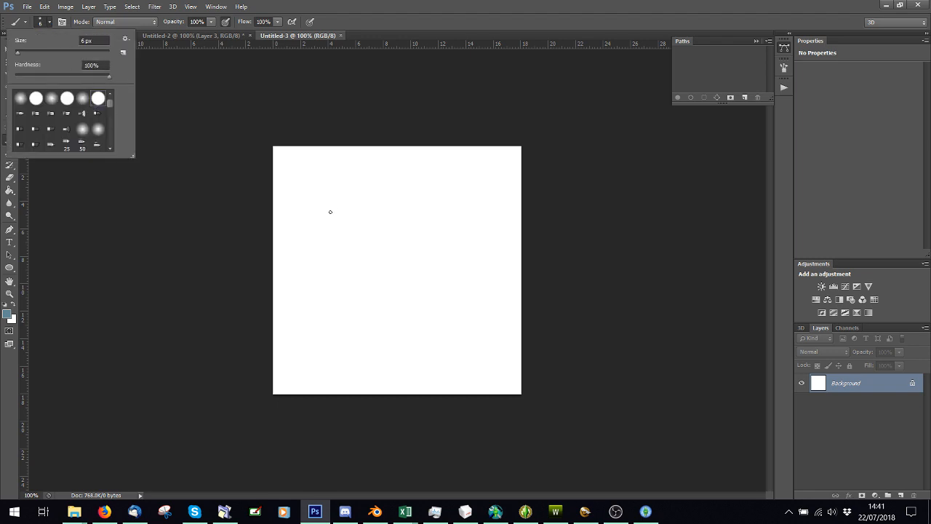
drag(45, 53, 71, 54)
click(59, 54)
click(299, 175)
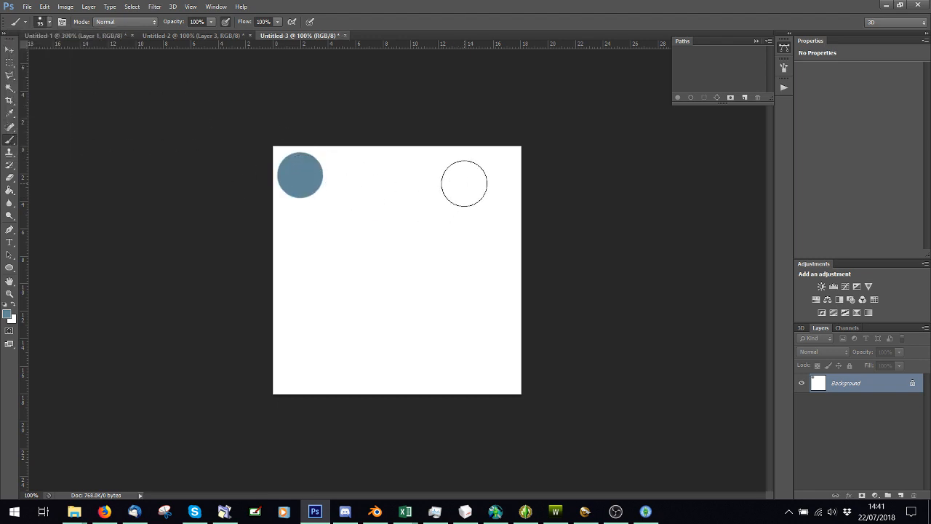
click(464, 182)
click(390, 233)
click(495, 291)
click(388, 354)
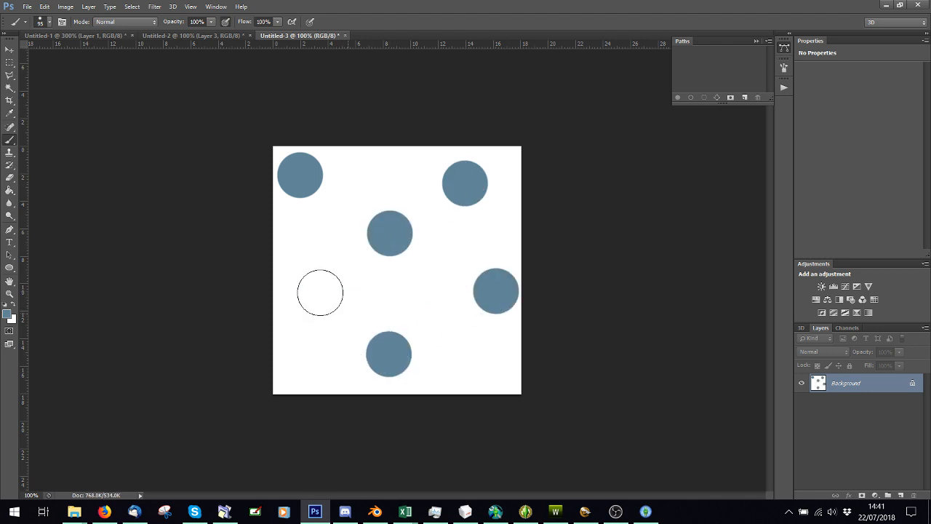
click(307, 276)
click(299, 369)
click(475, 374)
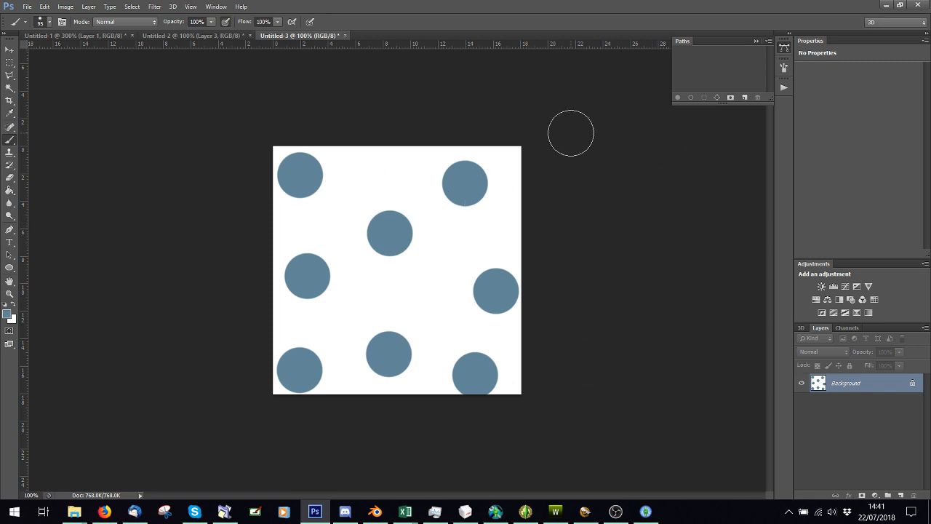
- Switch to Firefox and search Google Images for "seamless pattern"
click(105, 512)
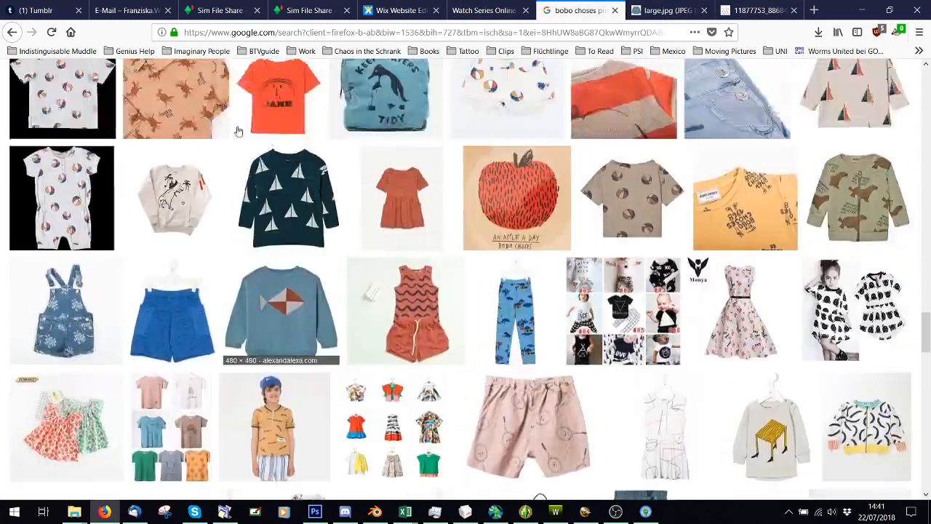
click(574, 11)
scroll(160, 88, down, 10)
scroll(160, 87, up, 15)
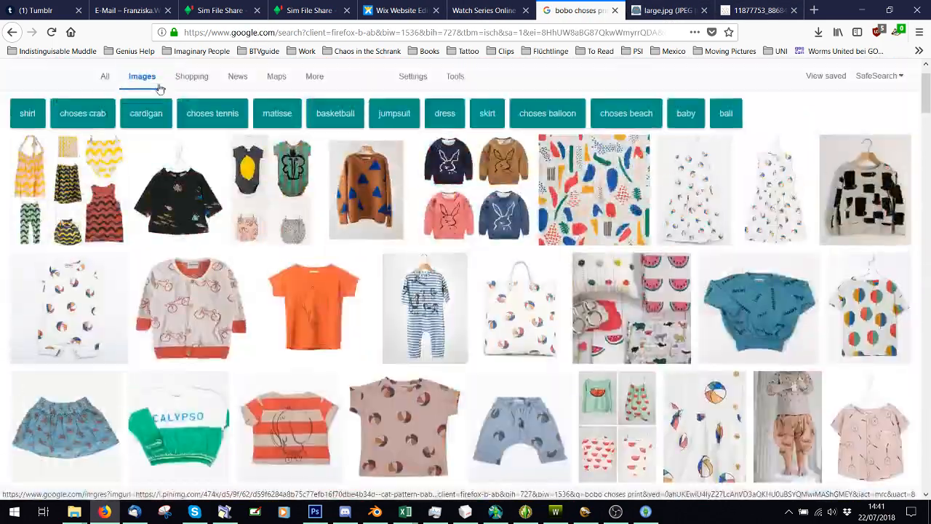
text(seaml)
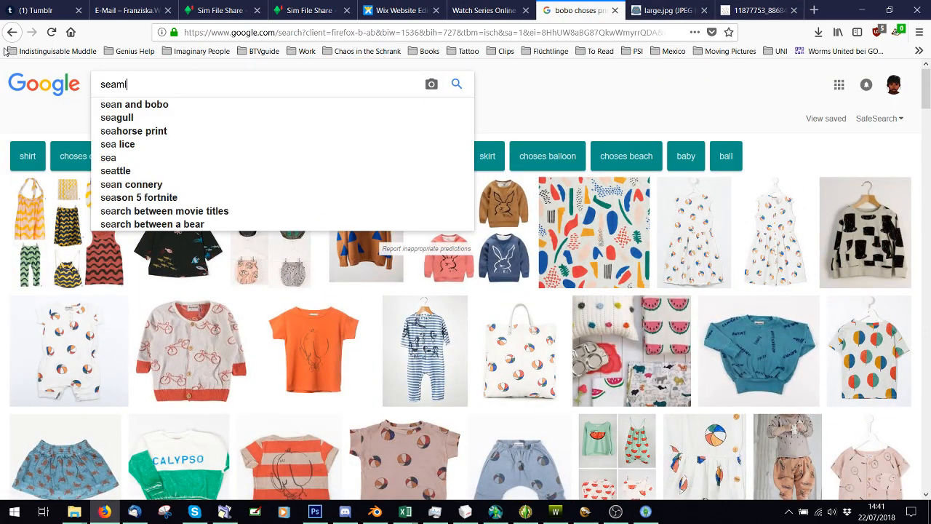
text(ess pattern)
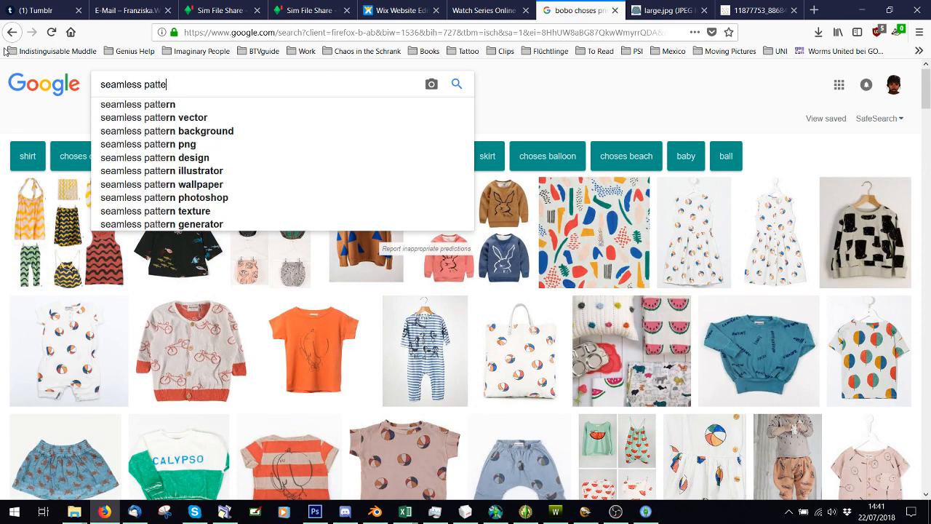
key(Return)
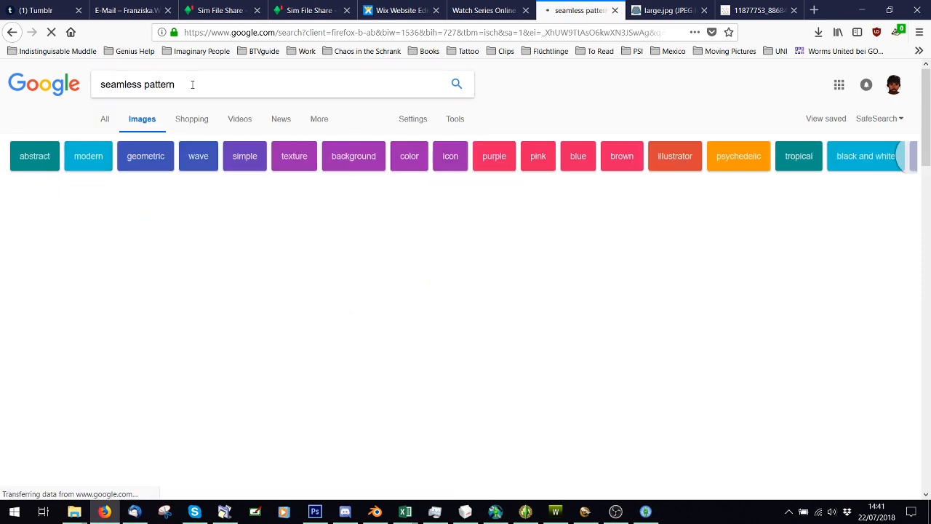
- Refine the image search to "seamless pattern geometric" and look through the results for a suitable repeating pattern
text(tm)
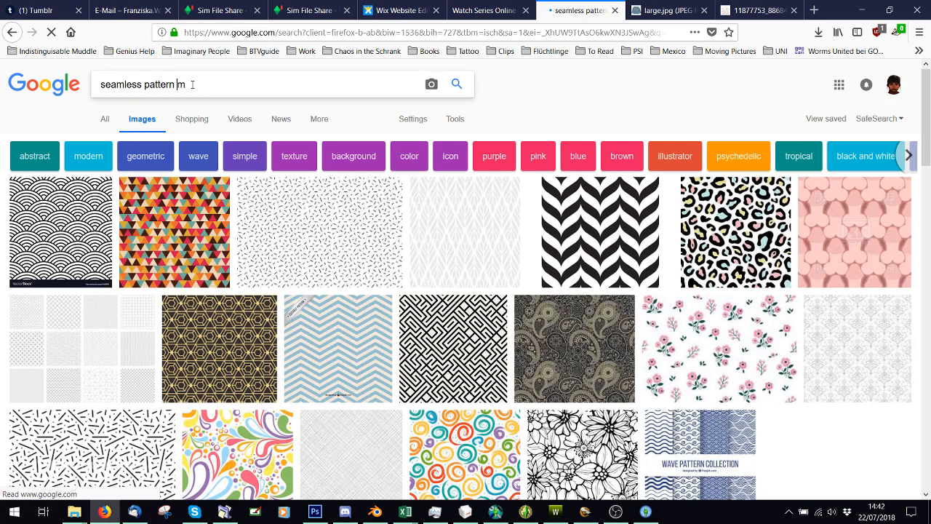
double_click(182, 84)
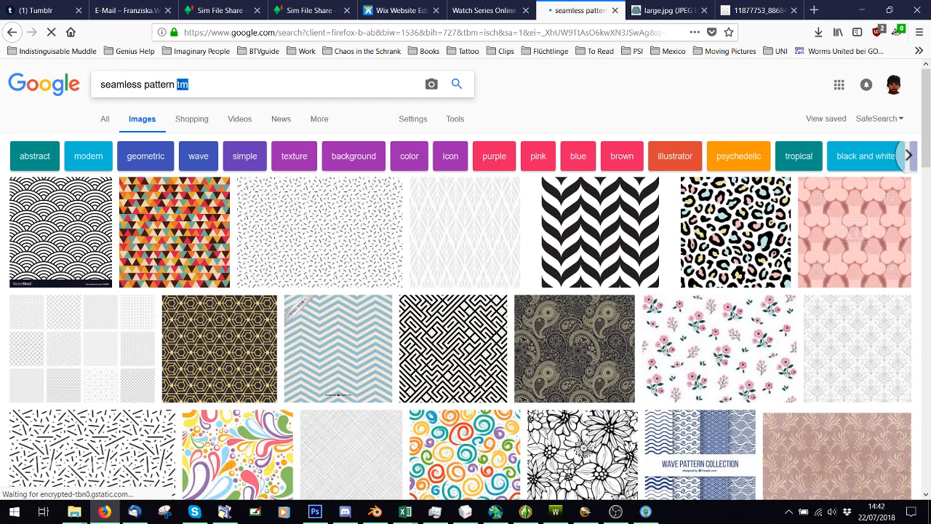
text(ge)
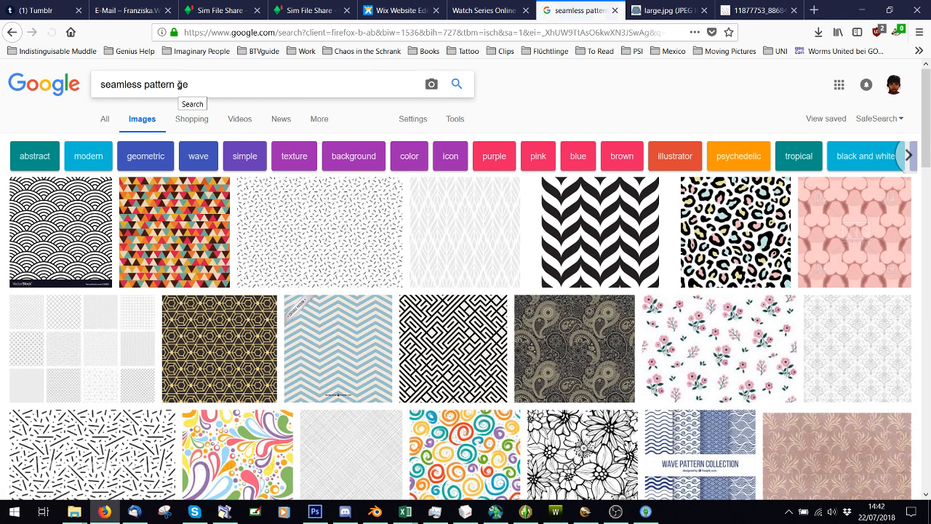
text(ometric)
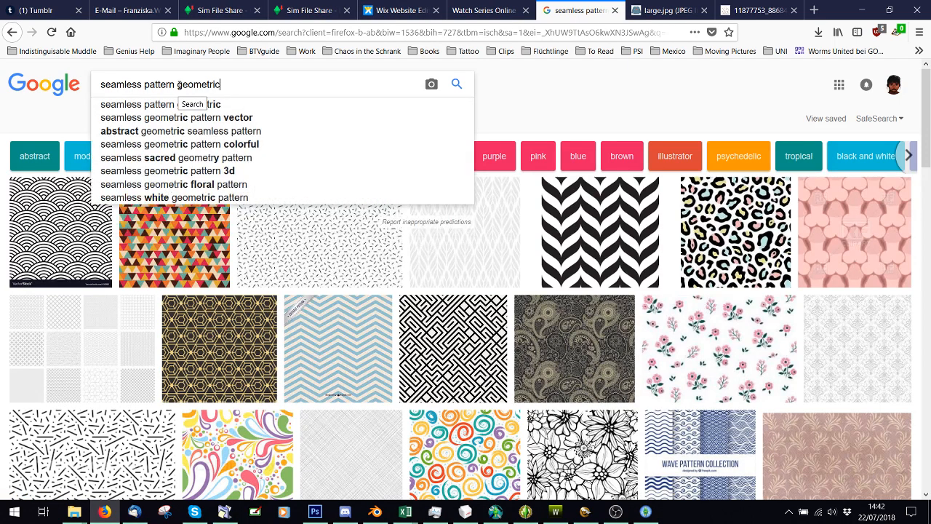
key(Return)
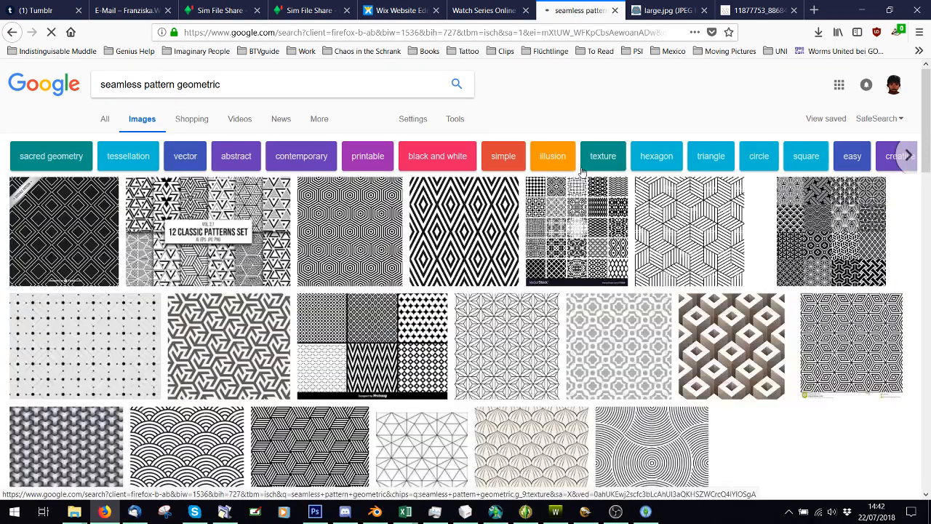
scroll(568, 209, down, 2)
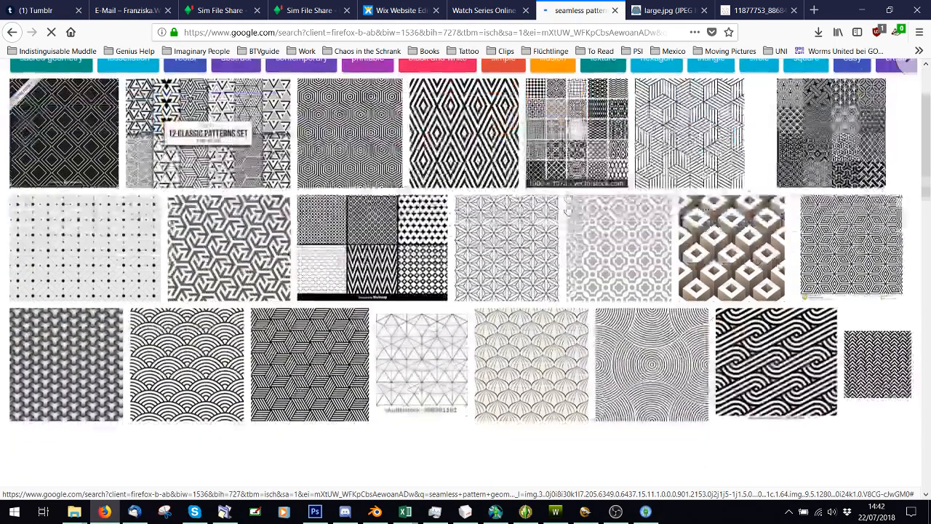
scroll(509, 219, down, 2)
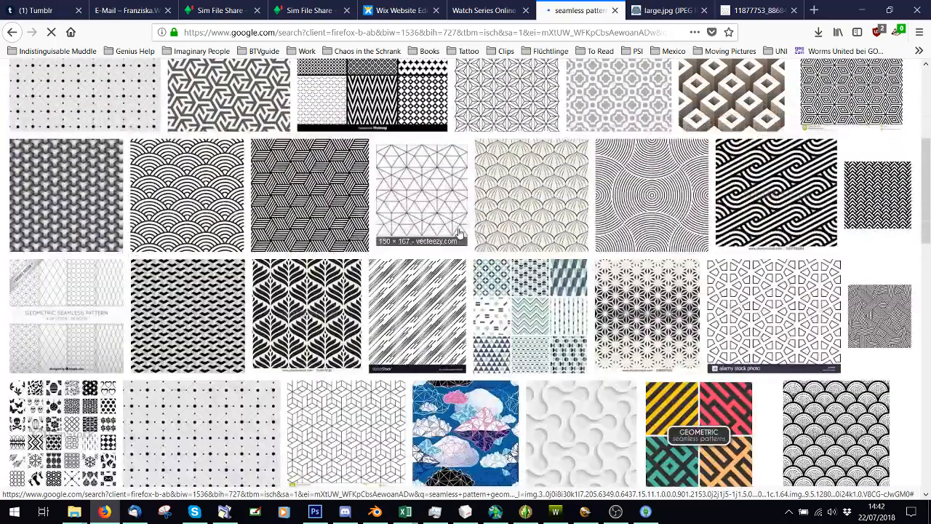
scroll(458, 232, down, 5)
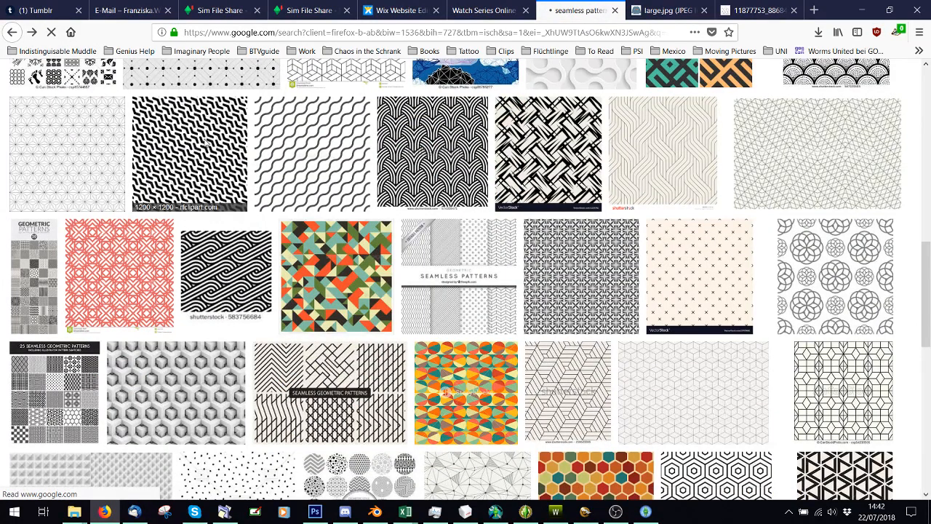
- Preview the black-and-white chevron pattern among the "seamless pattern" image results, copy it, and open the result in a new tab
scroll(335, 213, down, 3)
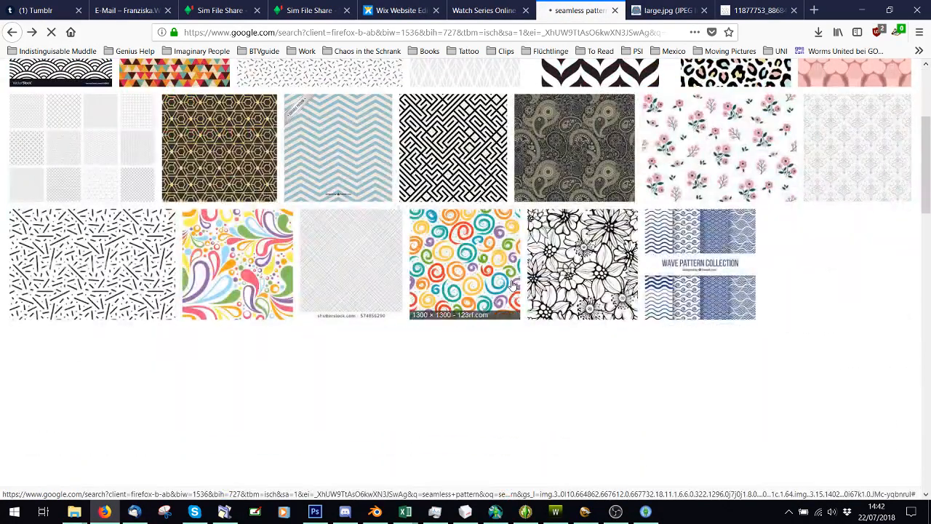
scroll(509, 280, up, 2)
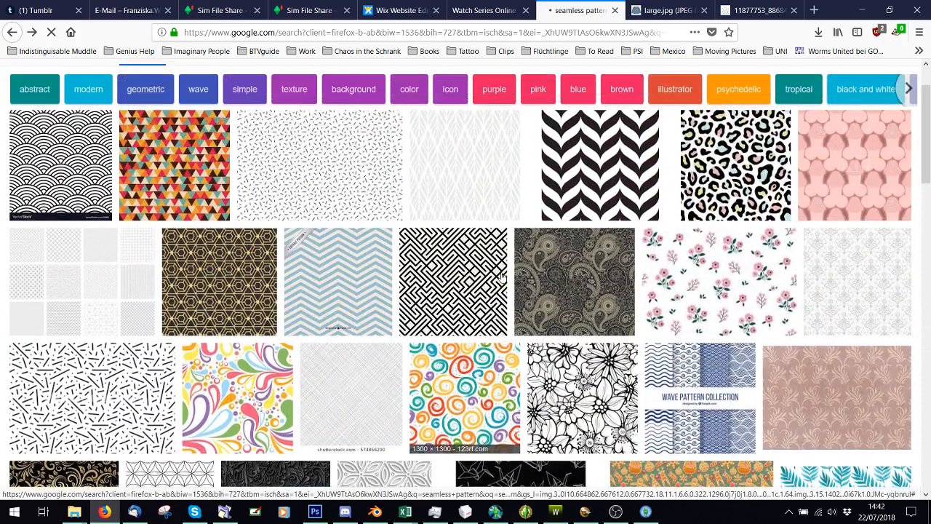
click(619, 164)
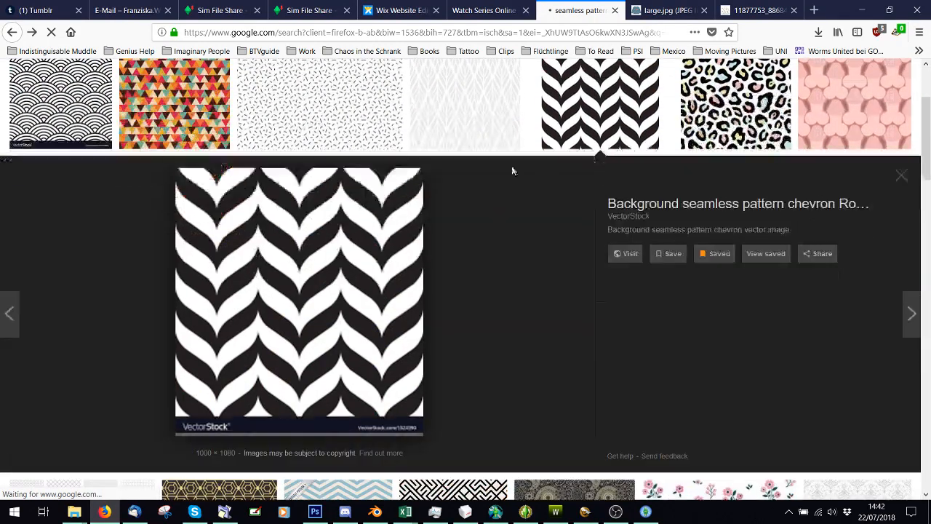
right_click(325, 269)
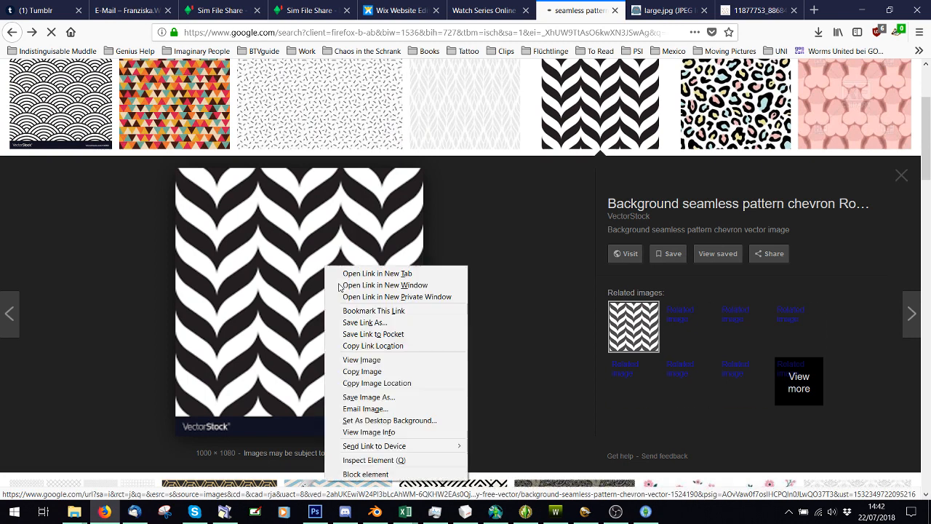
click(370, 371)
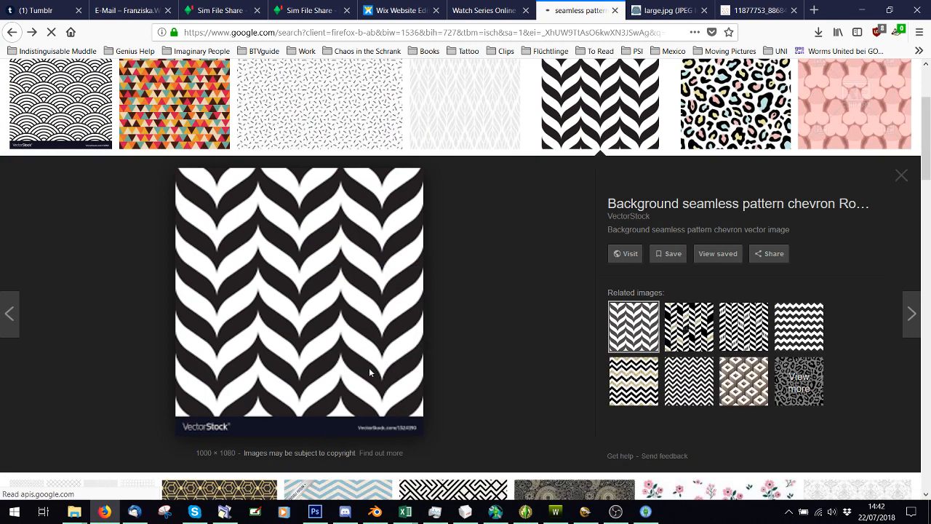
right_click(637, 116)
click(658, 122)
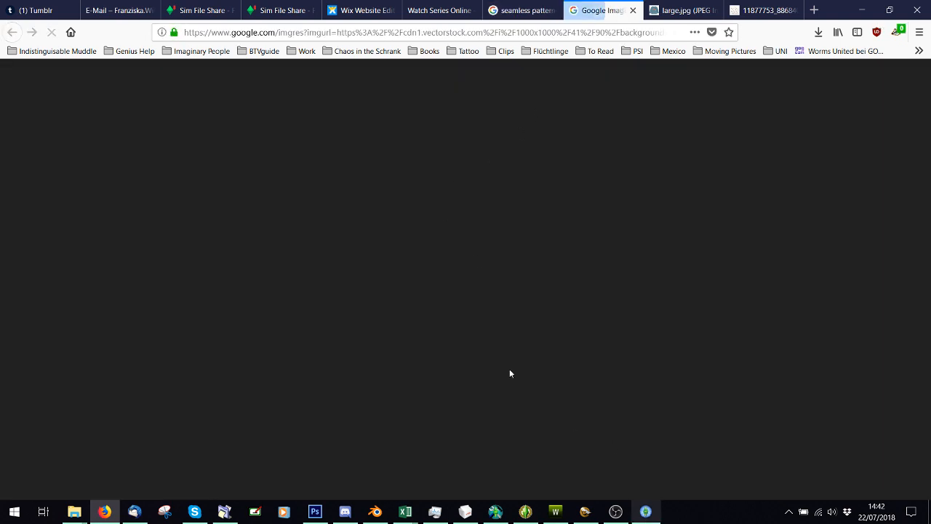
- Switch to the Sims 3 Create a Pattern Tool and quit it without saving the changes
click(646, 512)
click(596, 117)
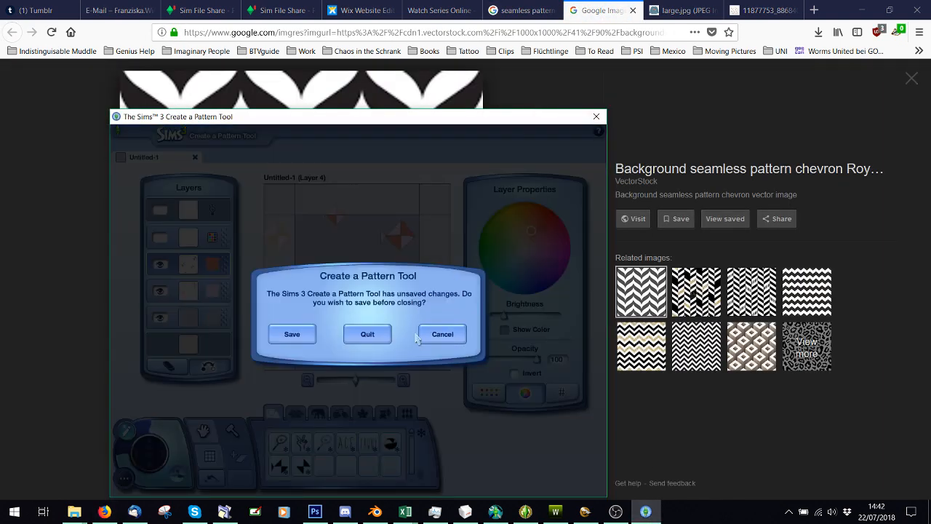
click(367, 334)
- Copy the larger chevron image from Firefox and paste it into a new Photoshop document sized to match
right_click(336, 226)
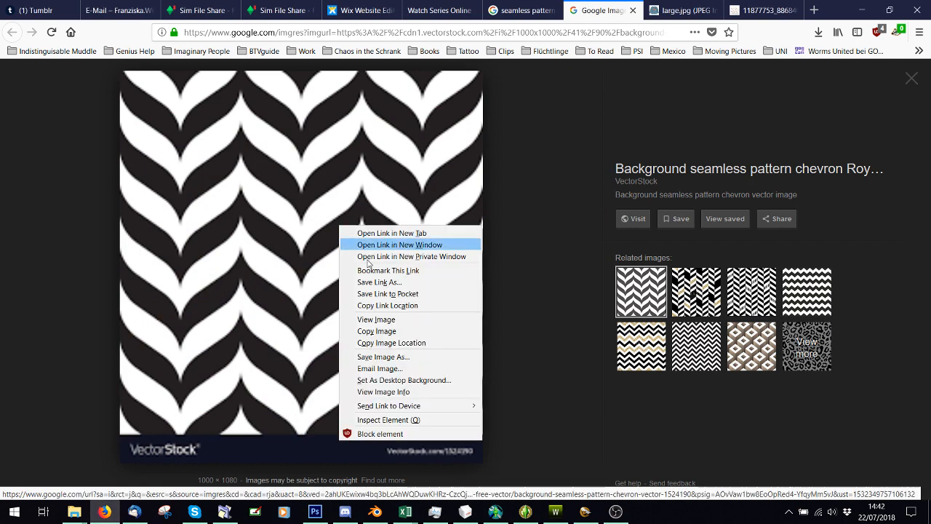
click(384, 328)
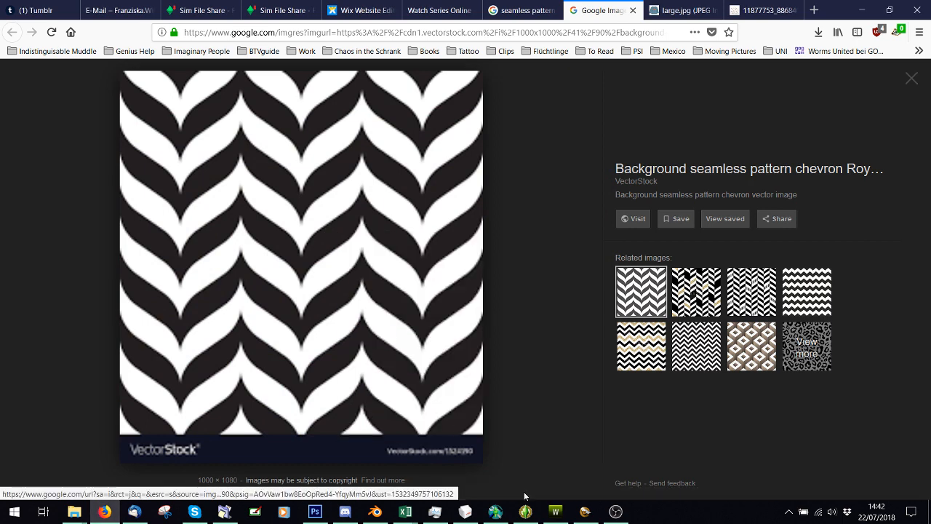
click(315, 512)
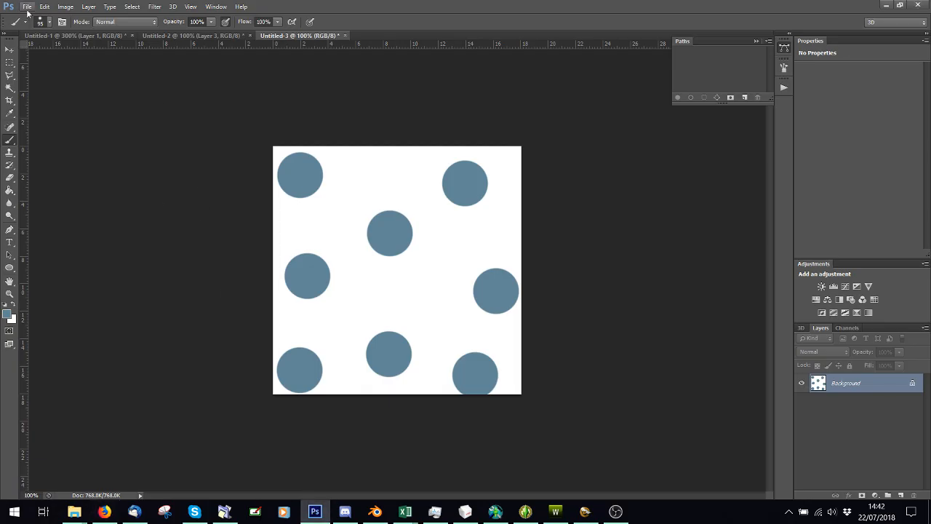
click(27, 8)
click(35, 16)
click(588, 228)
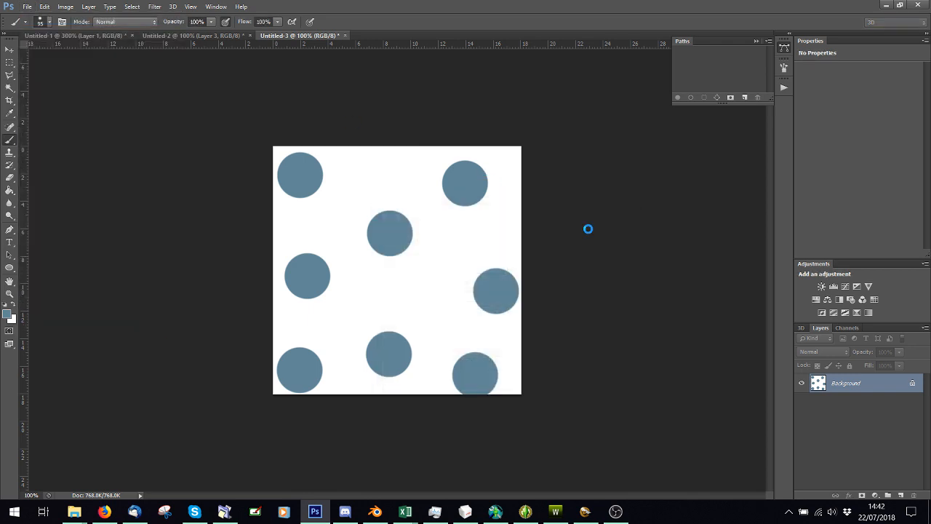
key(ctrl+v)
- Crop the image to the chevron pattern with a 1:1 fixed-ratio rectangular selection, excluding the VectorStock banner
click(9, 62)
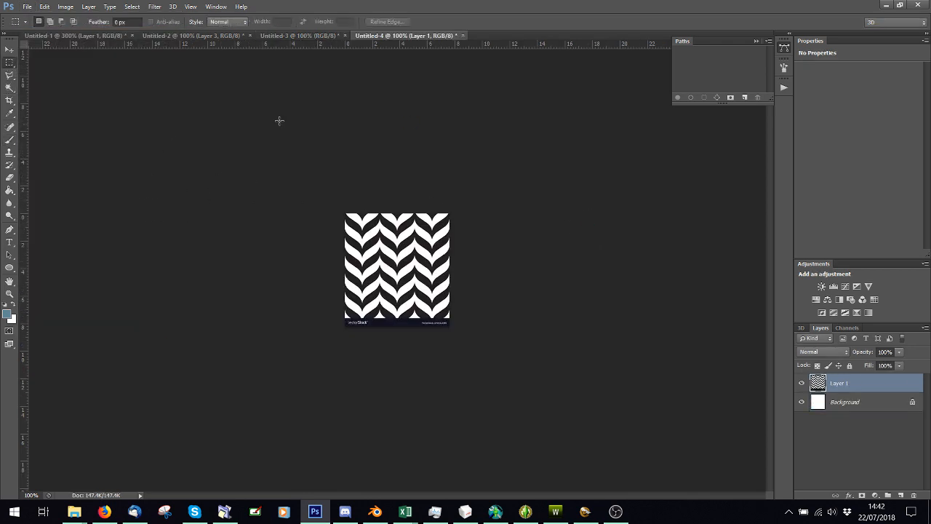
click(227, 21)
click(221, 41)
drag(341, 206, 536, 318)
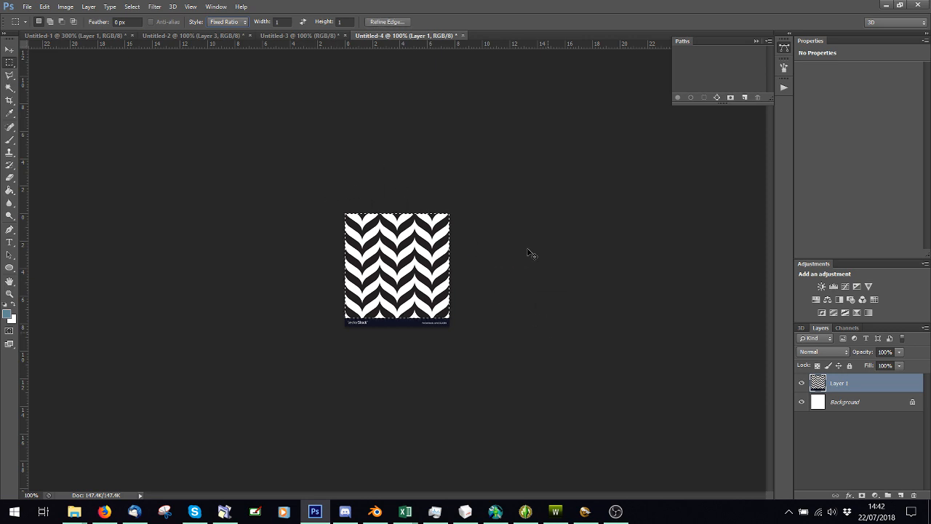
click(65, 7)
click(80, 127)
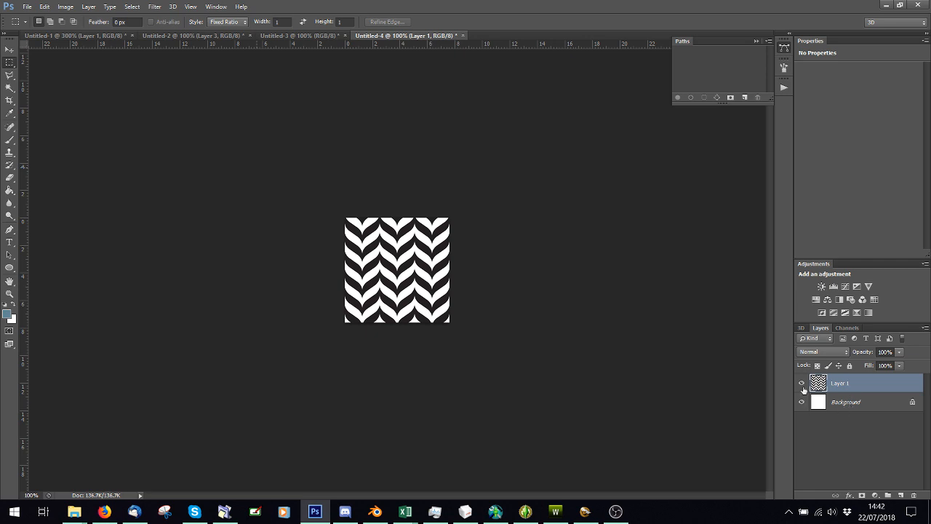
- Resize the cropped chevron image to 512 by 512 pixels with proportions constrained
click(66, 7)
click(91, 96)
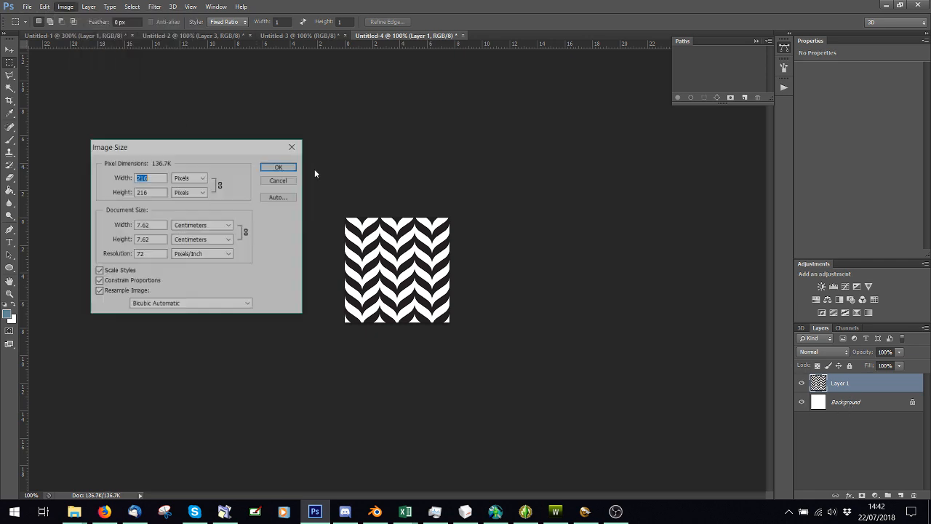
text(512)
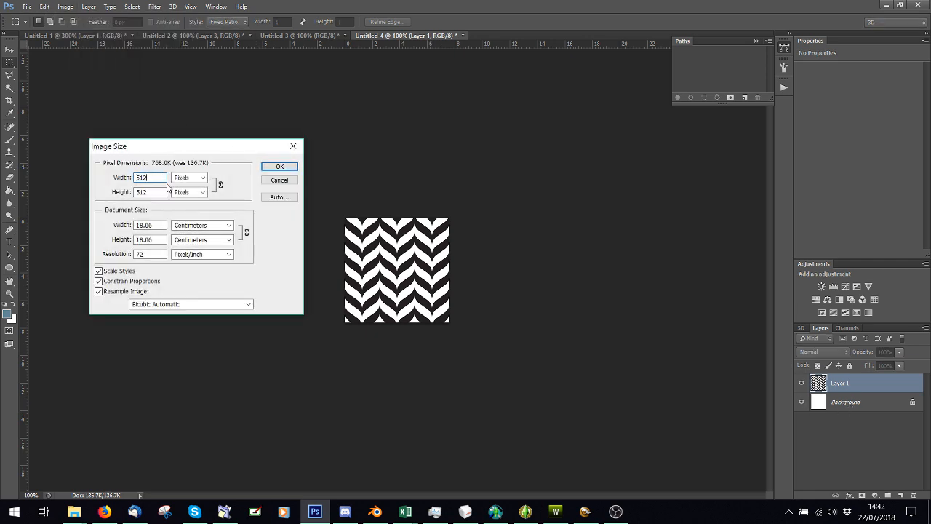
click(279, 166)
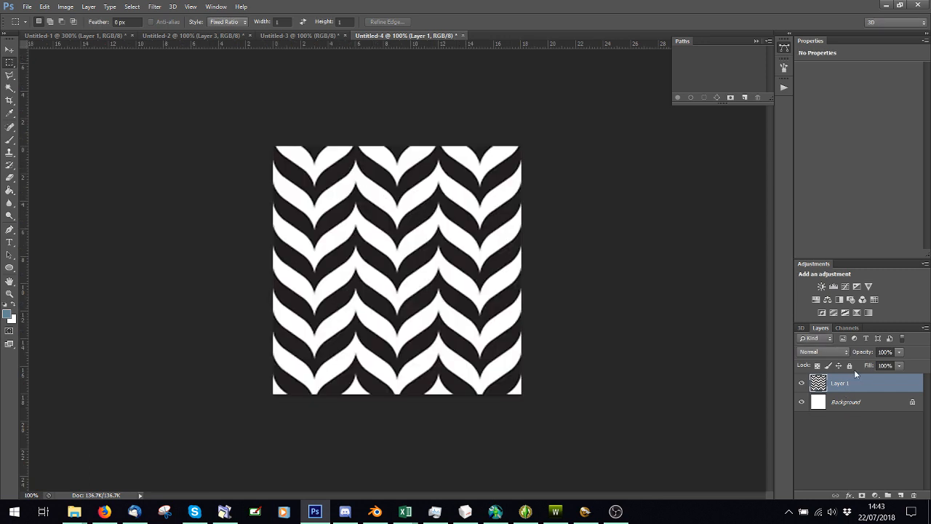
- Add a Gradient Map adjustment layer, try several multicolour presets, and choose the Violet, Orange gradient
click(869, 312)
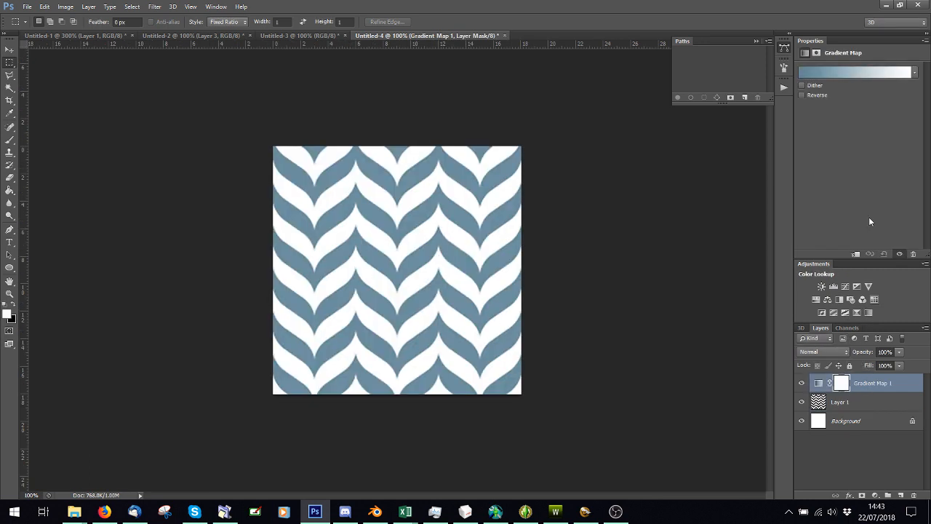
click(853, 73)
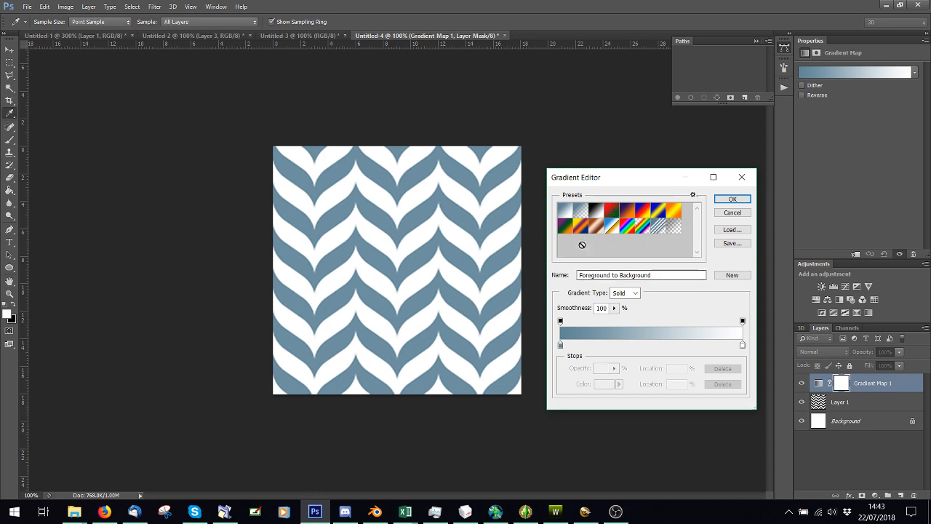
click(565, 227)
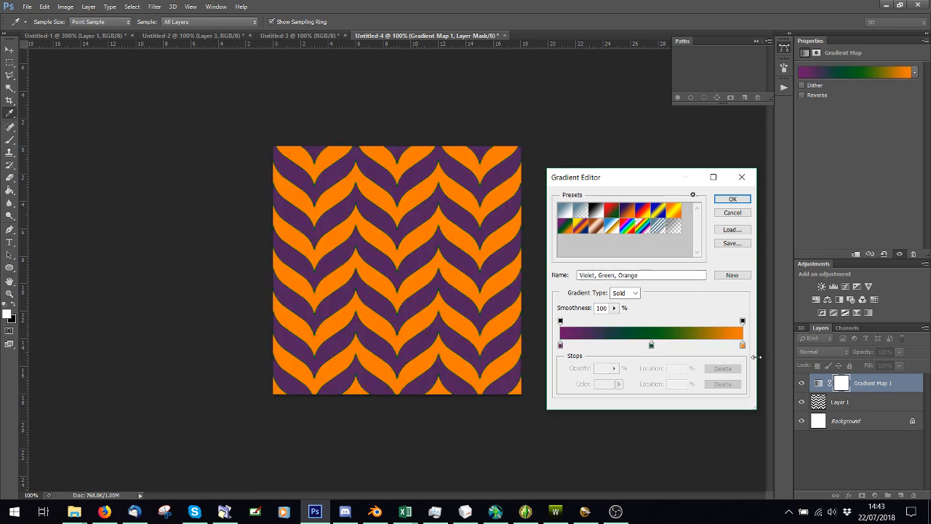
click(582, 226)
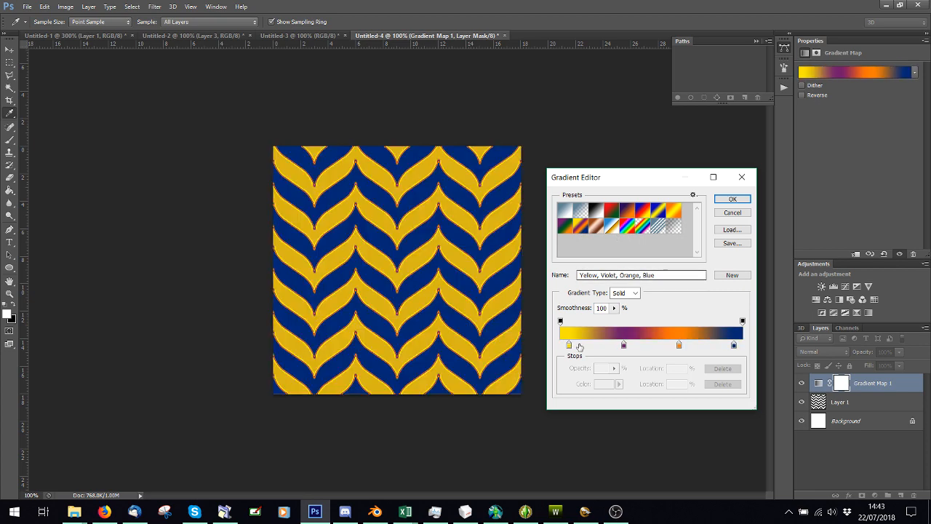
click(628, 212)
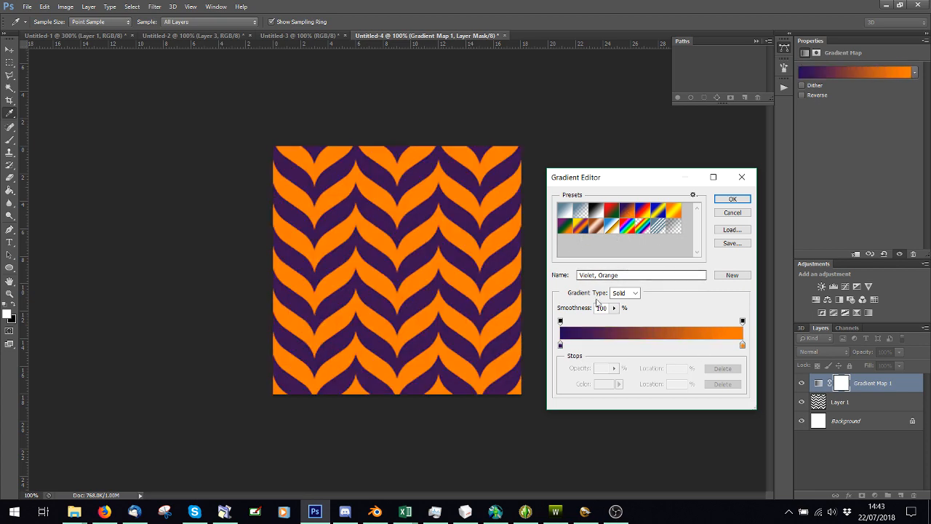
- Set the colour stop at location 0% of the gradient to hex ff000
click(560, 344)
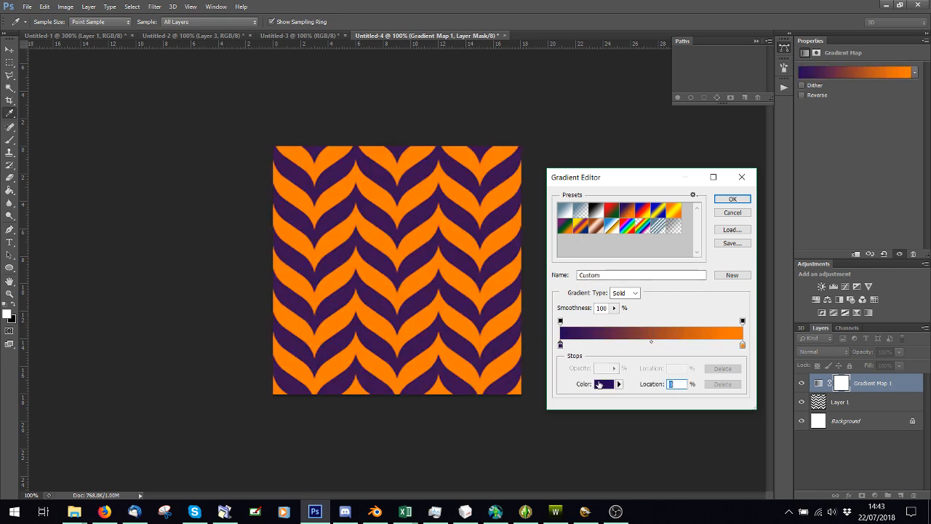
click(603, 384)
text(ff)
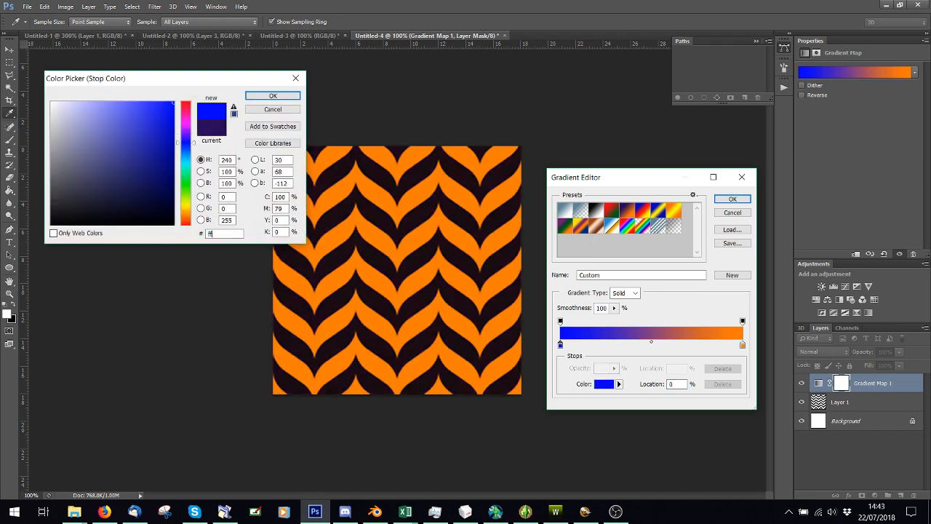
text(000)
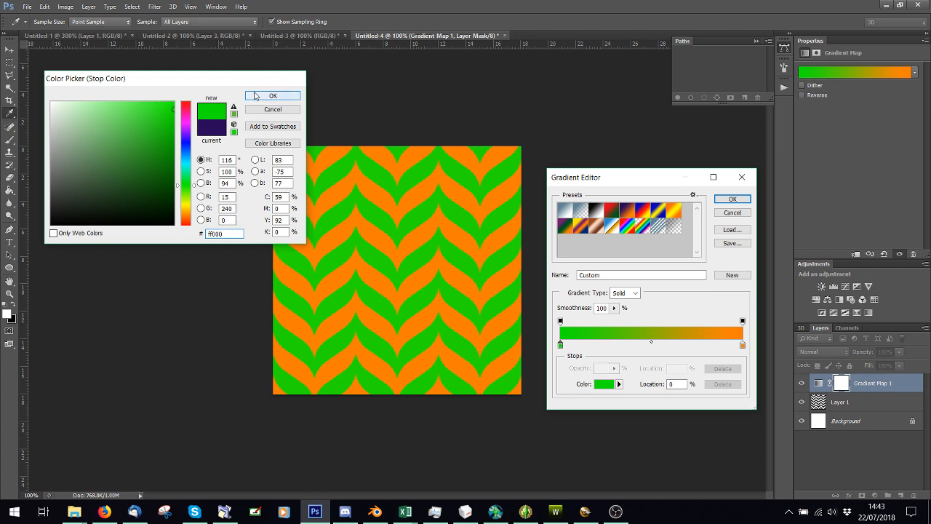
click(256, 95)
- Set the gradient's colour stop at location 100% to yellow, hex ffff00
click(743, 345)
click(604, 383)
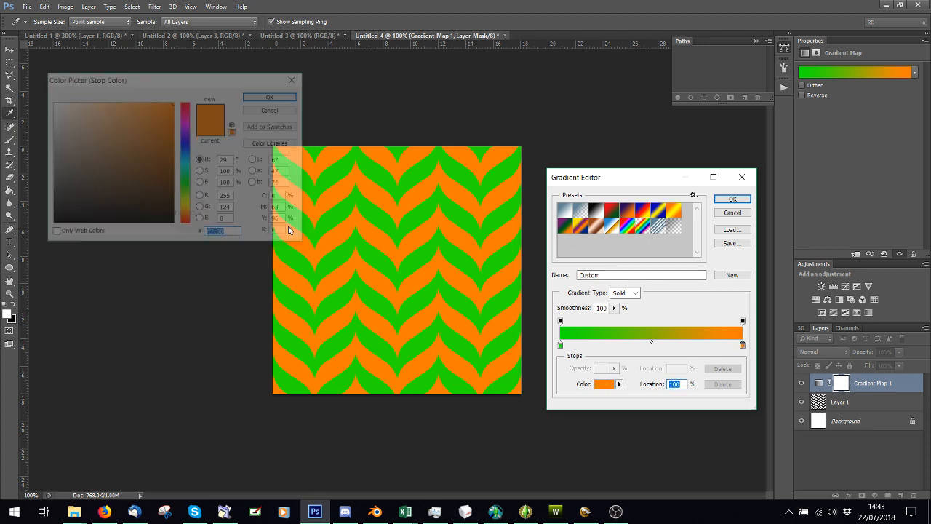
text(ffff)
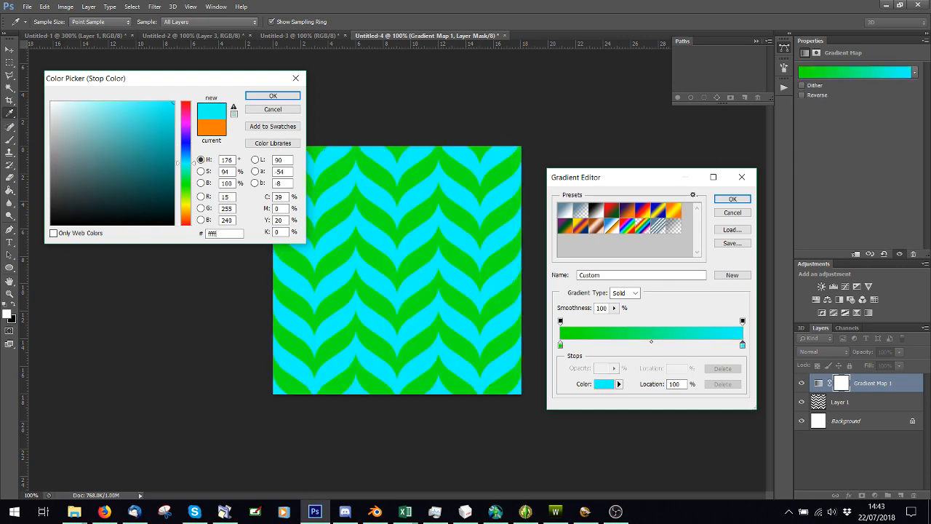
text(00)
click(273, 95)
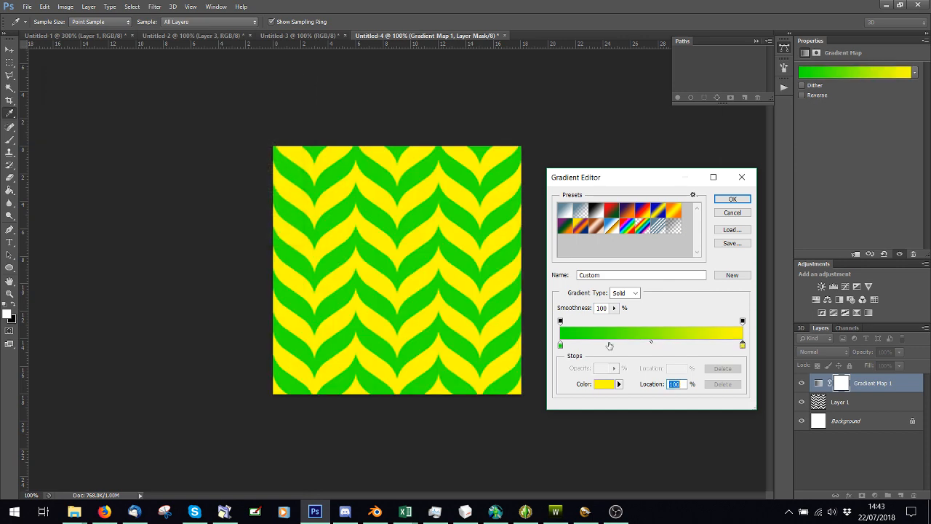
- Set the colour stop at location 0% to red, hex ff0000, and apply the edited gradient to the chevron pattern
click(559, 345)
click(604, 384)
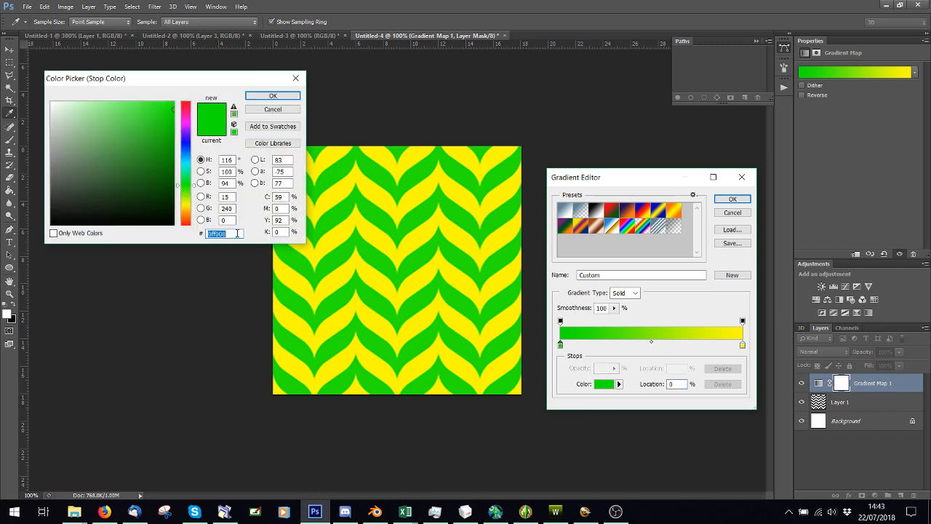
click(208, 233)
double_click(215, 234)
text(ff0000)
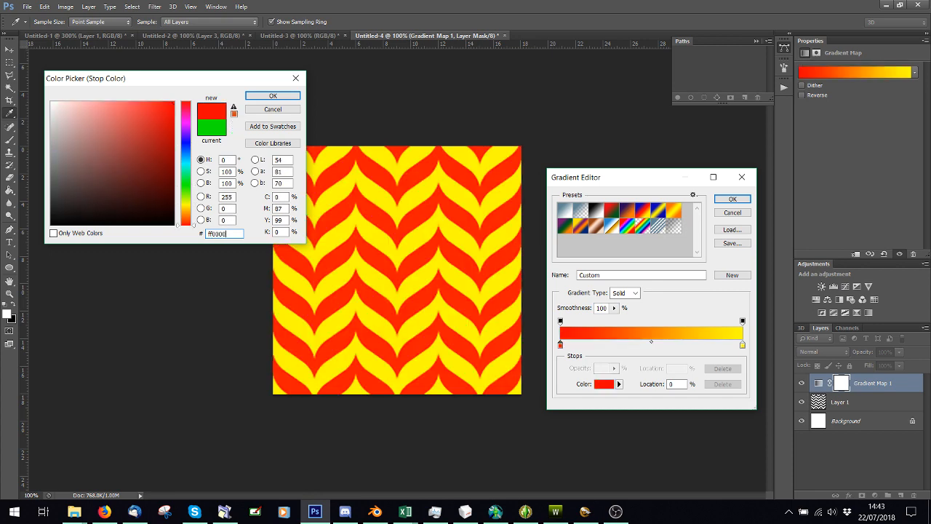
click(271, 96)
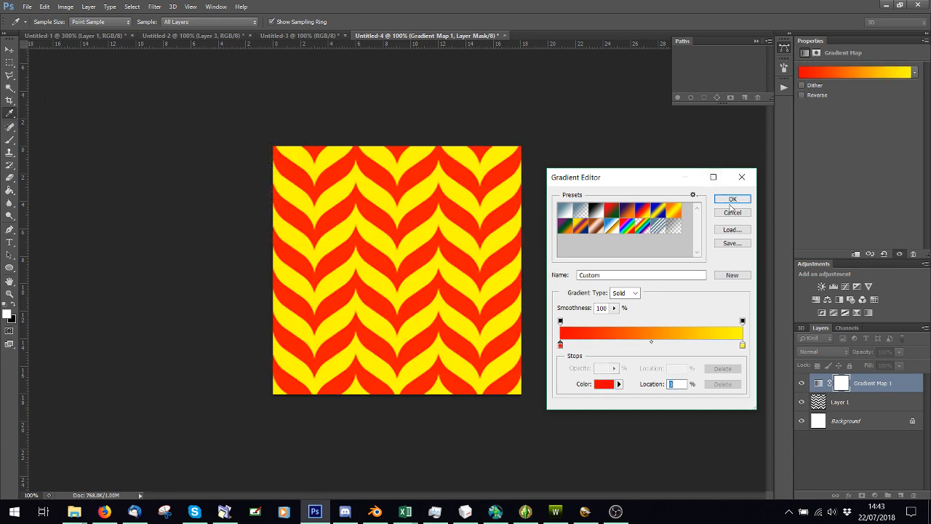
click(731, 201)
key(m)
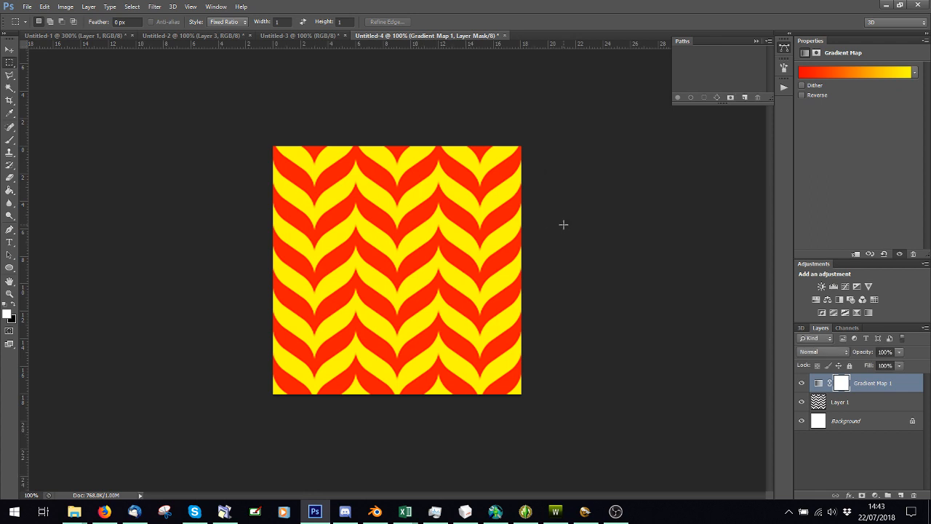
- Save the red and yellow chevron image in D3D/DDS format in the CASP folder under the name g
click(847, 327)
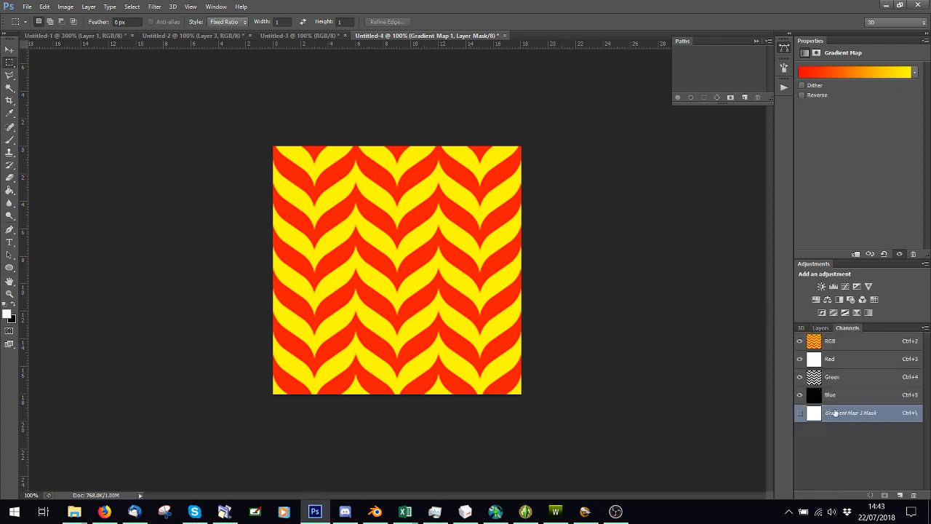
click(824, 328)
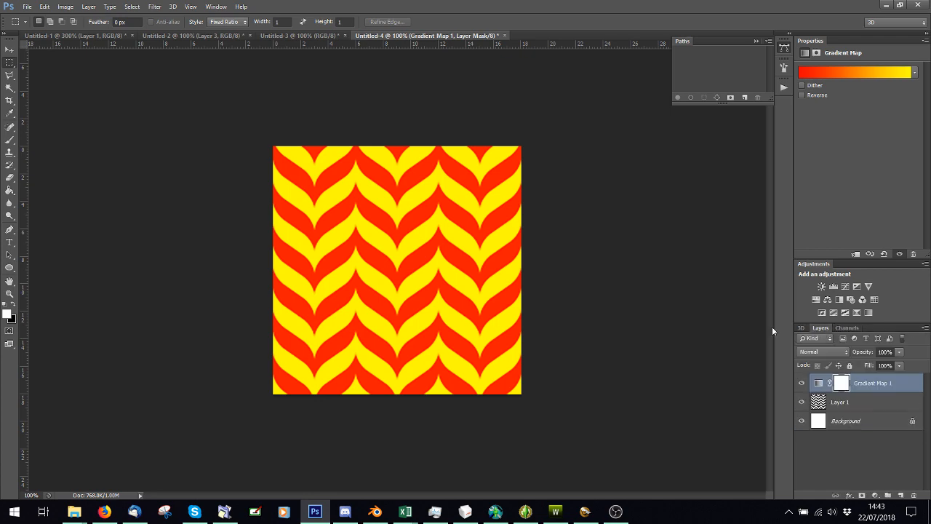
click(26, 7)
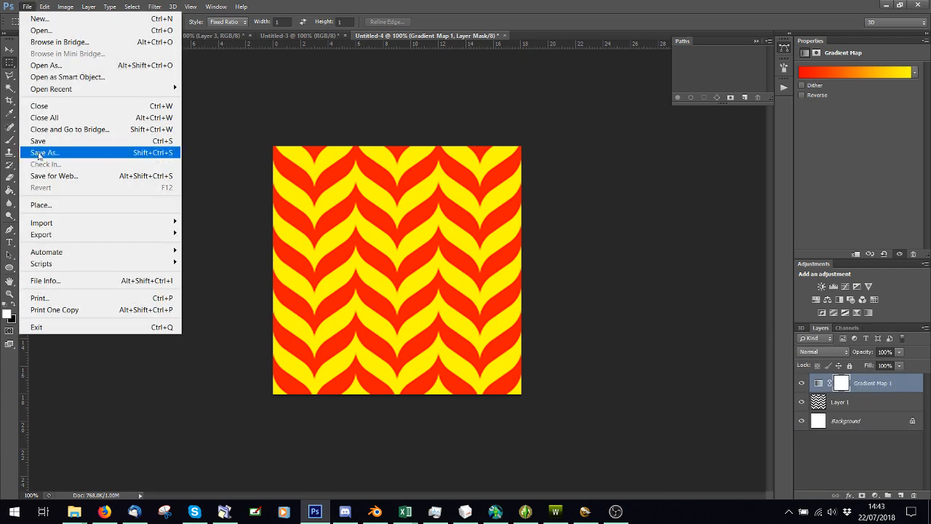
click(45, 153)
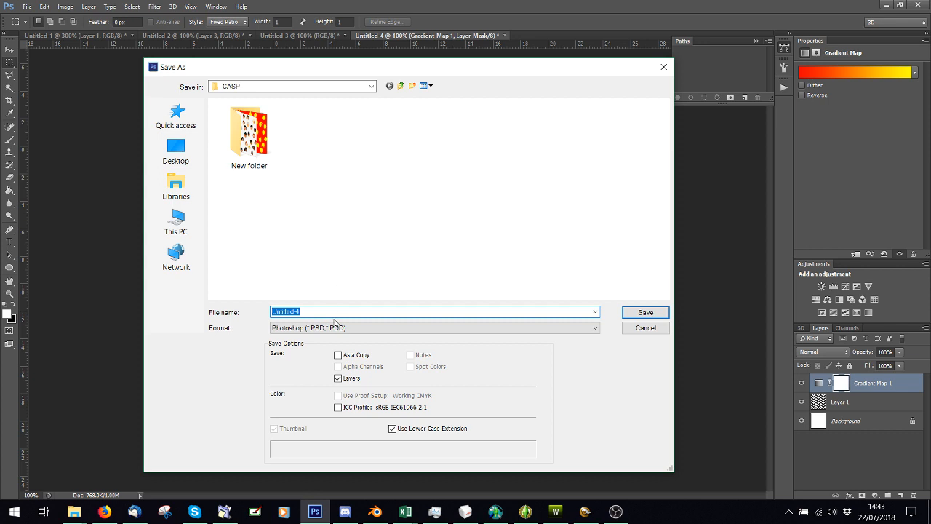
click(333, 328)
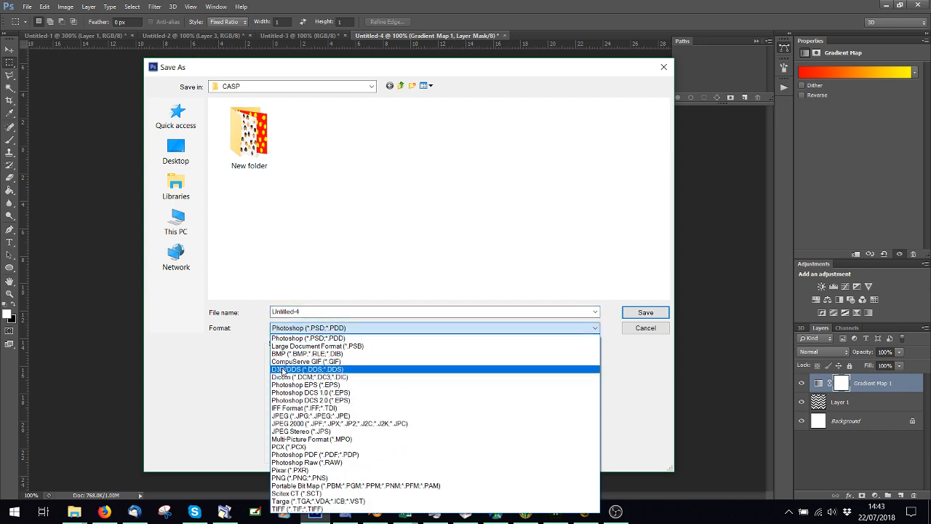
click(320, 364)
click(283, 312)
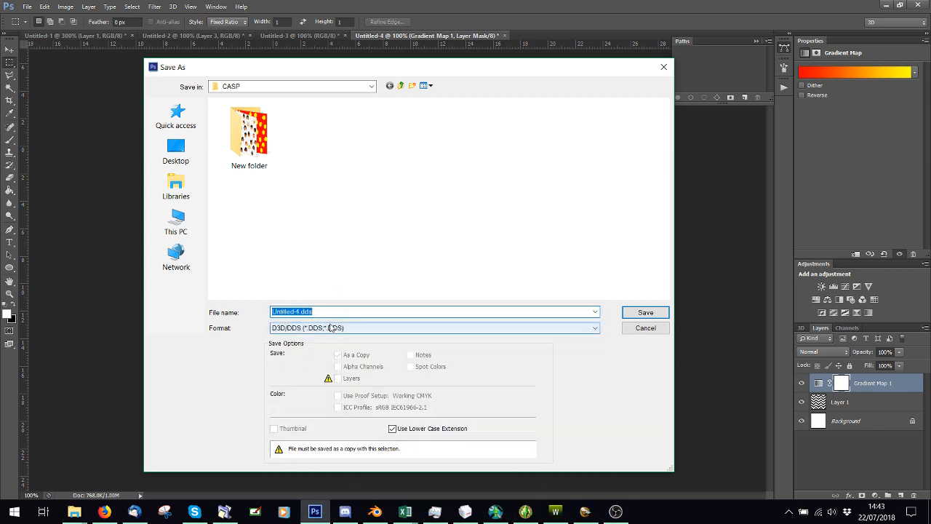
text(g)
click(645, 312)
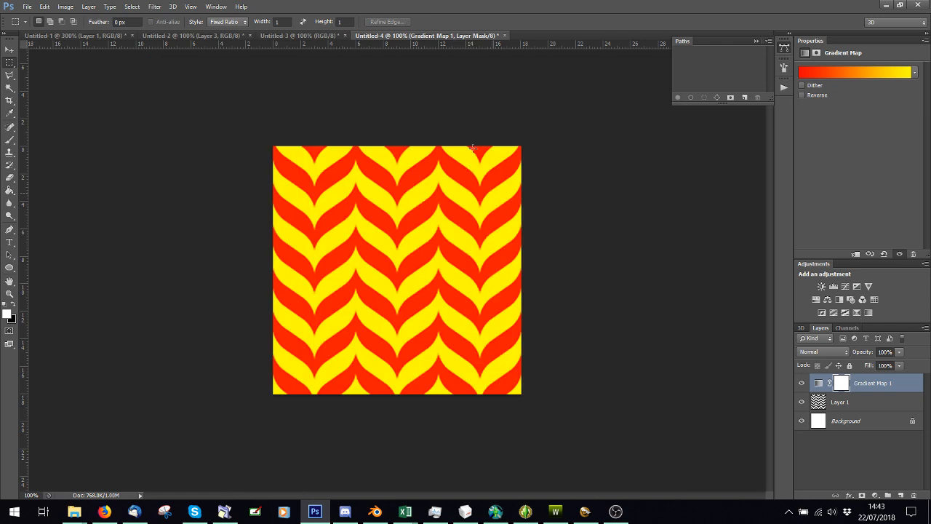
click(528, 117)
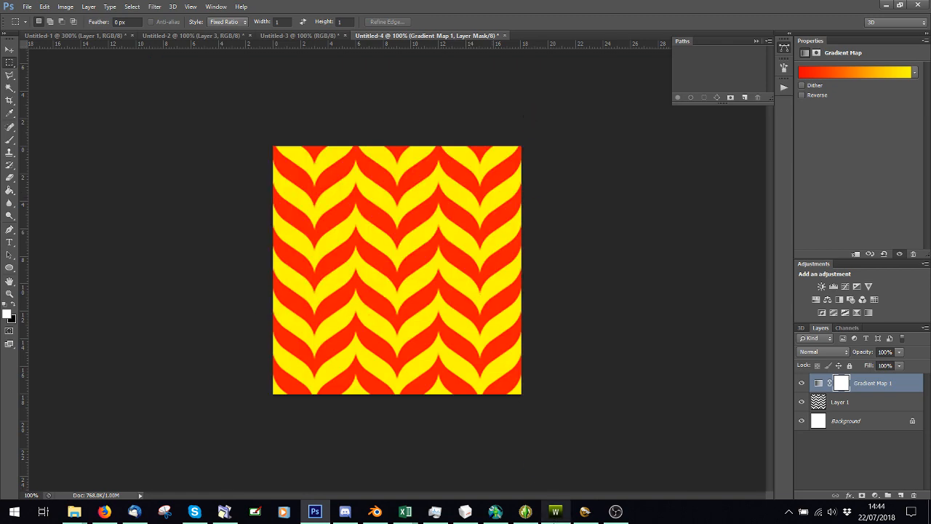
- Switch to TSR Workshop and open the Pattern Tool
click(555, 512)
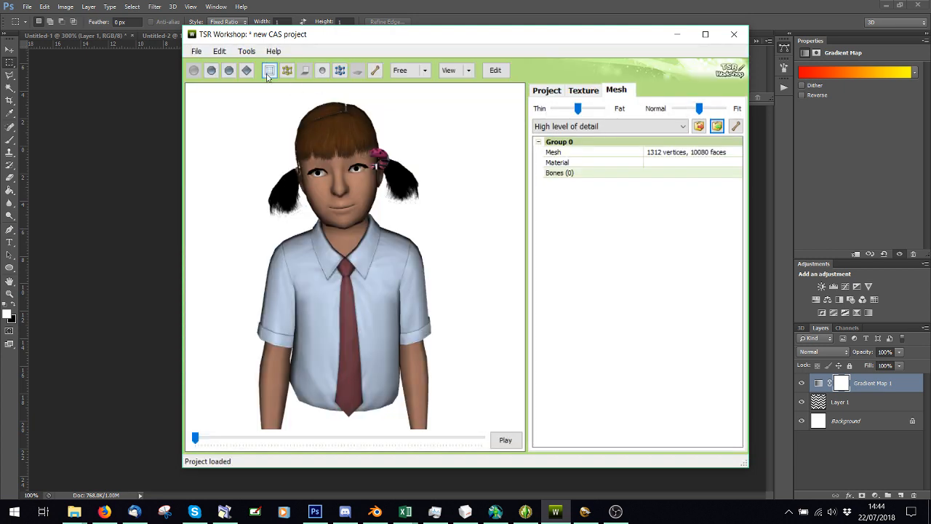
click(245, 52)
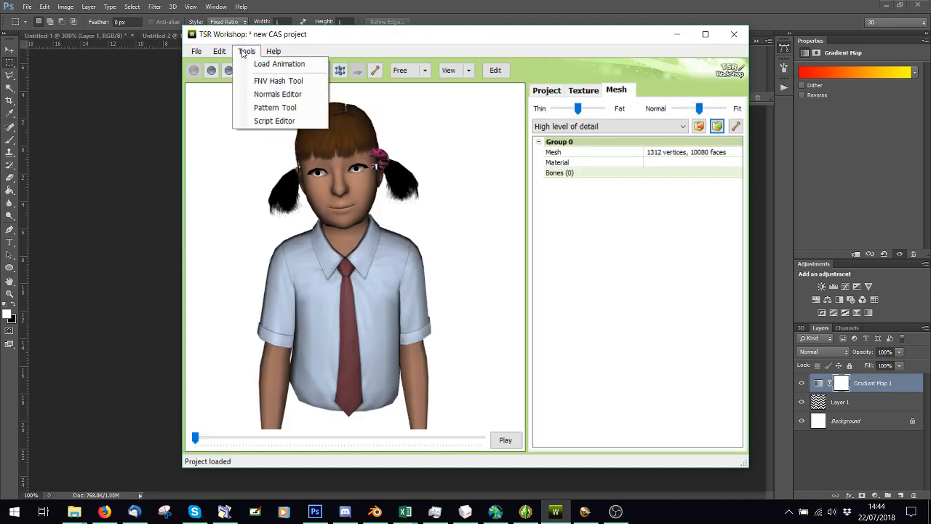
click(275, 107)
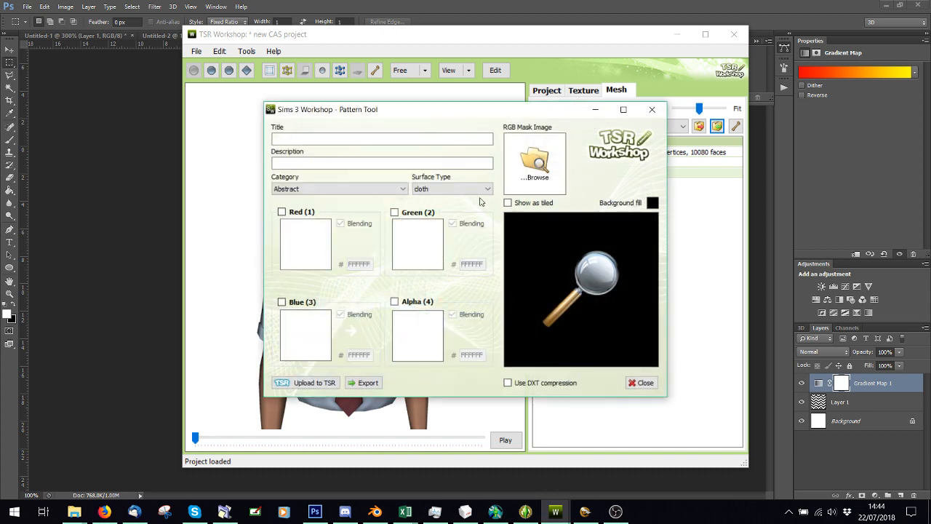
- Load the saved red and yellow chevron image from the CASP folder as the RGB mask image
click(544, 169)
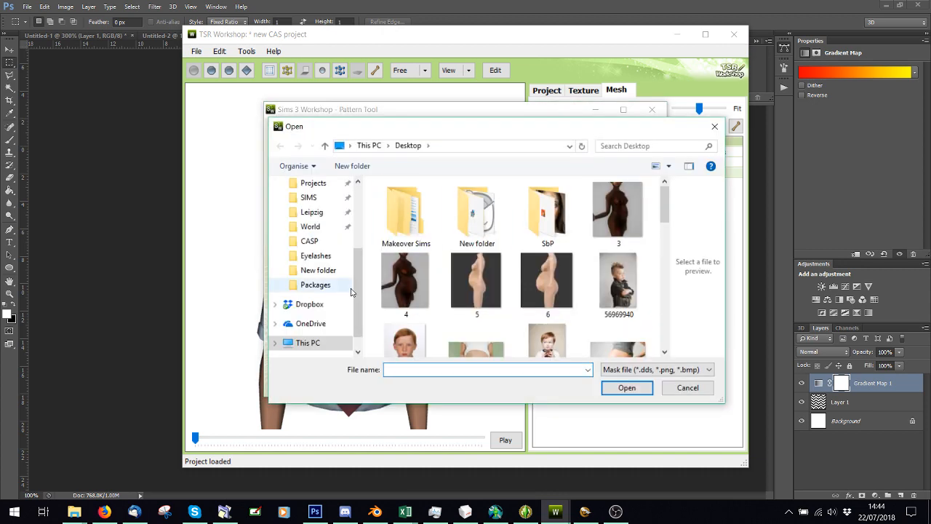
click(312, 241)
scroll(477, 247, down, 5)
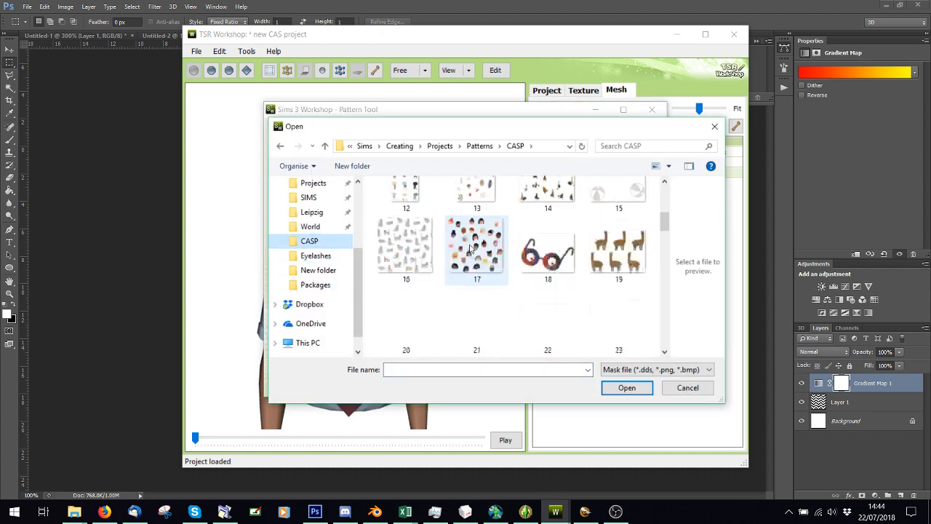
click(635, 371)
click(635, 380)
scroll(621, 278, down, 10)
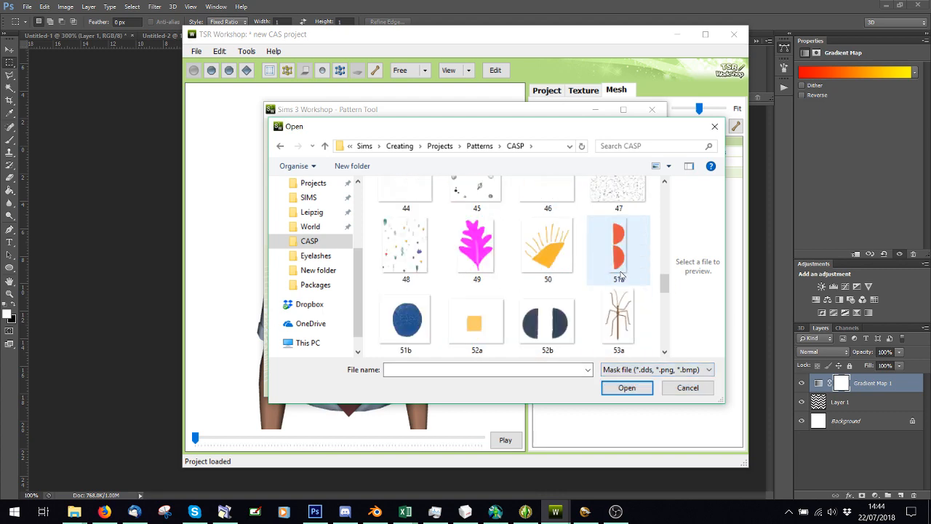
scroll(622, 287, down, 5)
double_click(622, 314)
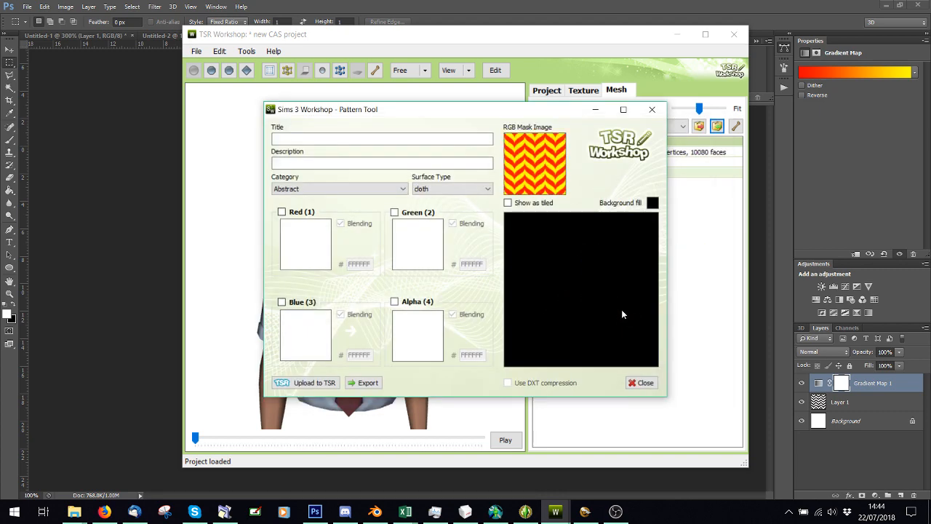
- Enable the Red and Green channels of the pattern and colour them 80FF00 and 800040
click(281, 212)
click(394, 212)
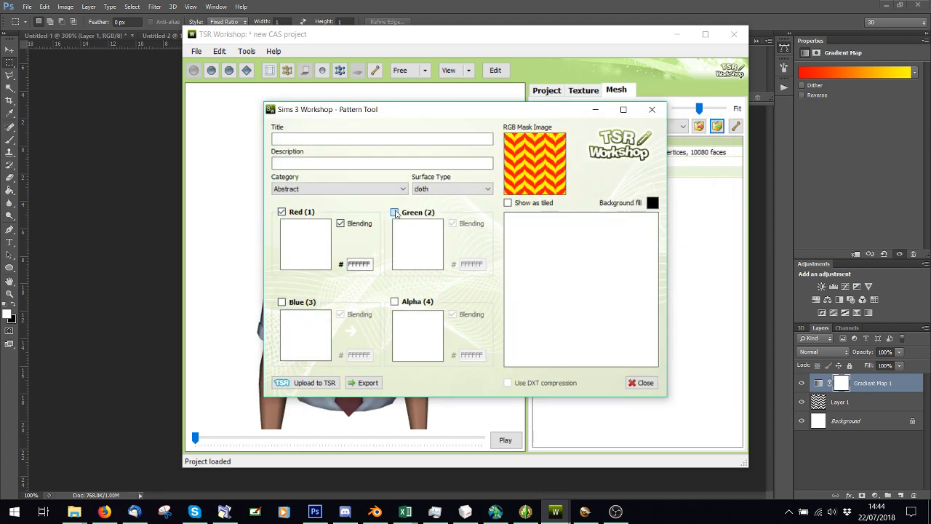
click(304, 240)
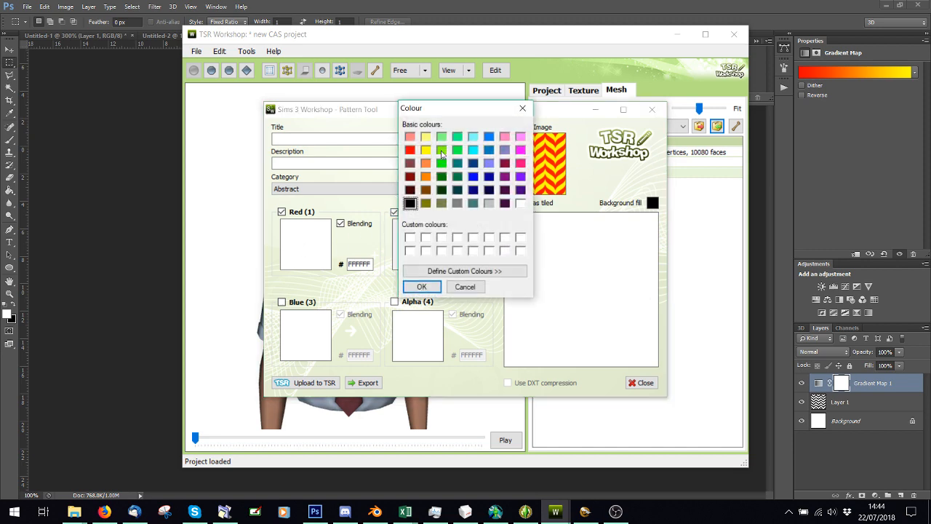
click(423, 285)
click(409, 254)
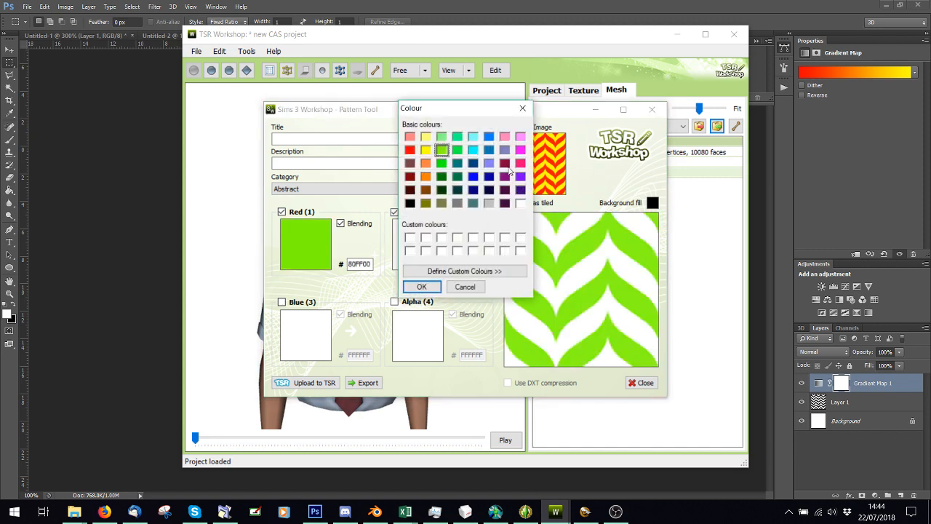
click(422, 286)
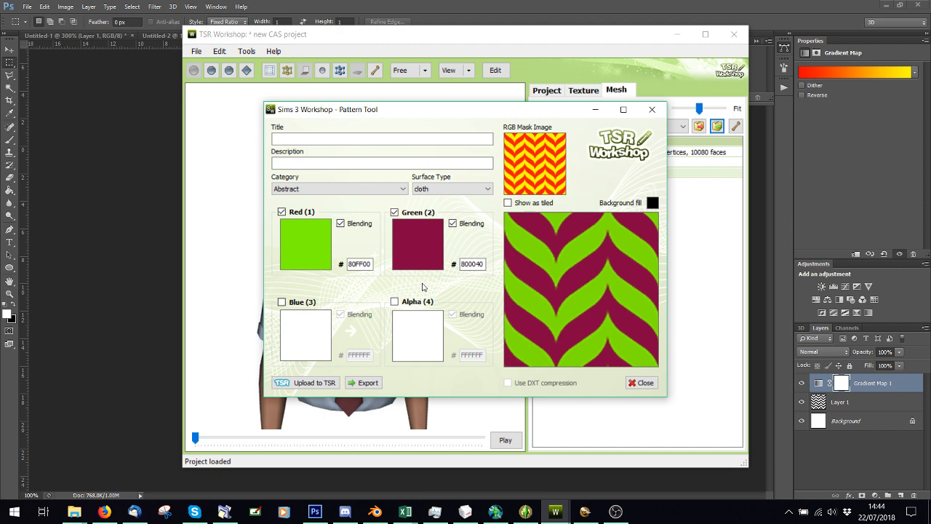
- Title the pattern fbb with description fghgf, and choose the Abstract category and cloth surface type
click(308, 139)
text(fbb)
click(307, 163)
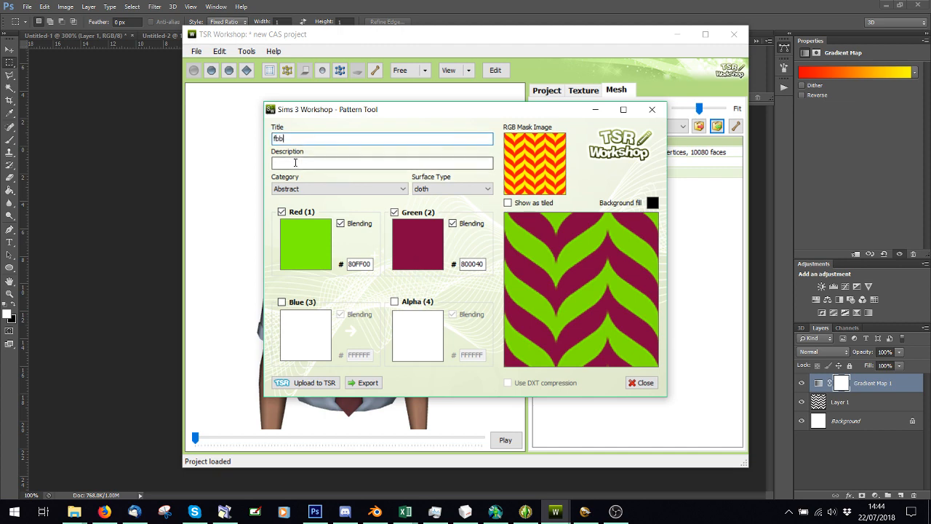
text(fghgf)
click(296, 191)
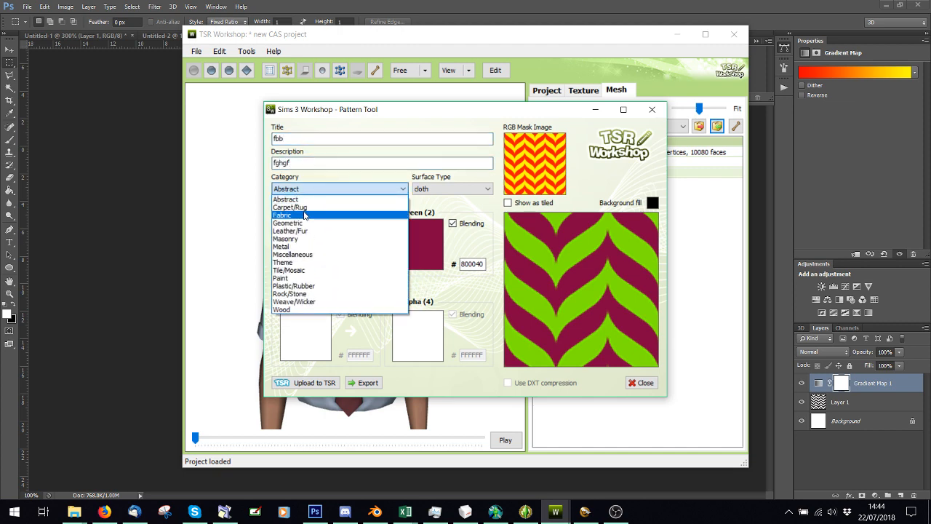
click(291, 215)
click(295, 190)
click(294, 200)
click(460, 190)
click(434, 202)
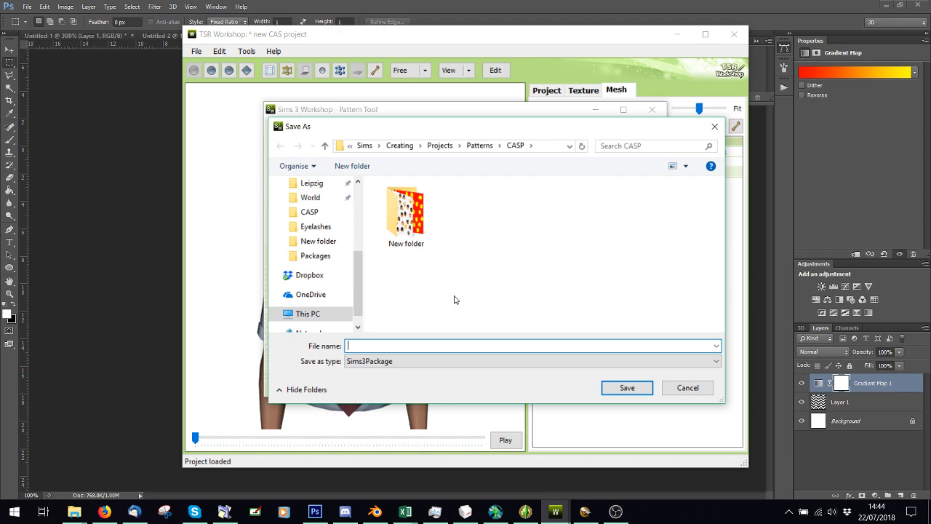
- Cancel the pattern's Sims3Package export and start closing the Pattern Tool
click(715, 127)
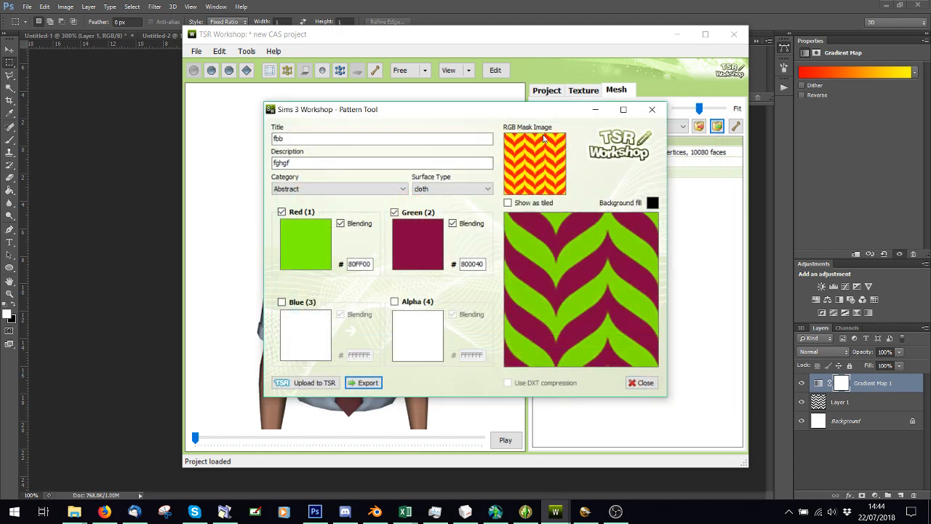
click(651, 111)
- Switch to File Explorer and open the Exports folder inside Documents, Electronic Arts, The Sims 3
click(76, 518)
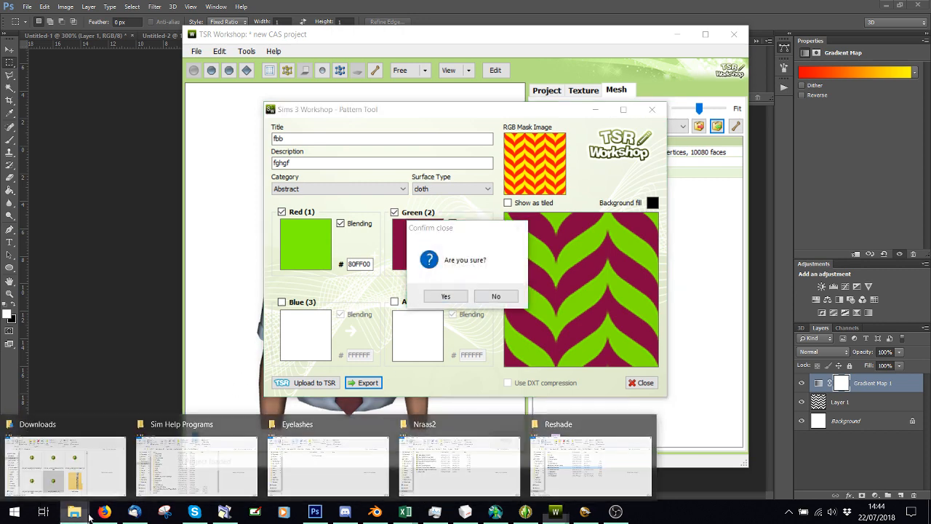
click(595, 457)
scroll(65, 259, up, 1)
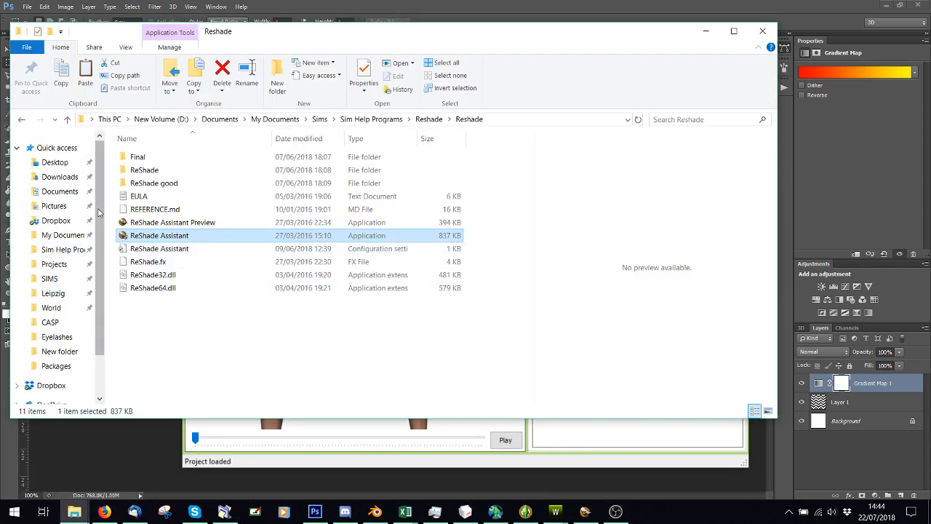
click(62, 192)
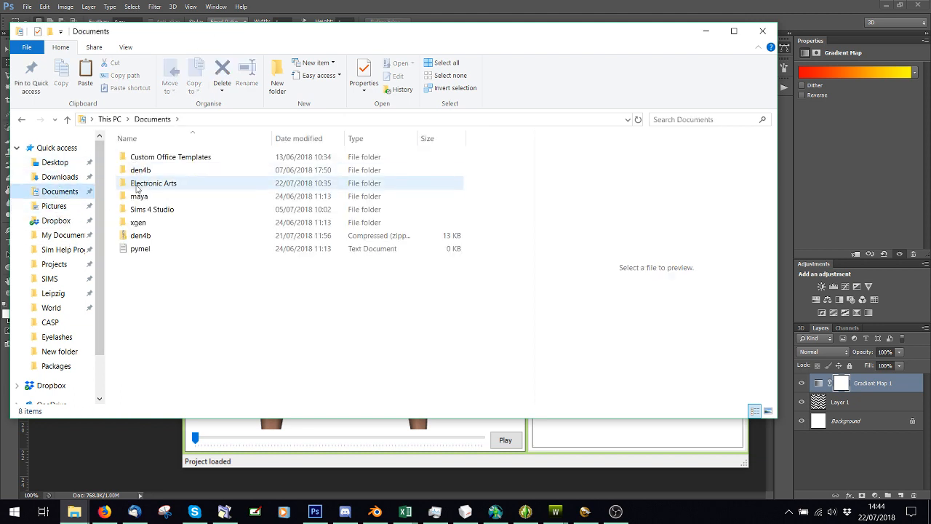
double_click(145, 182)
double_click(134, 160)
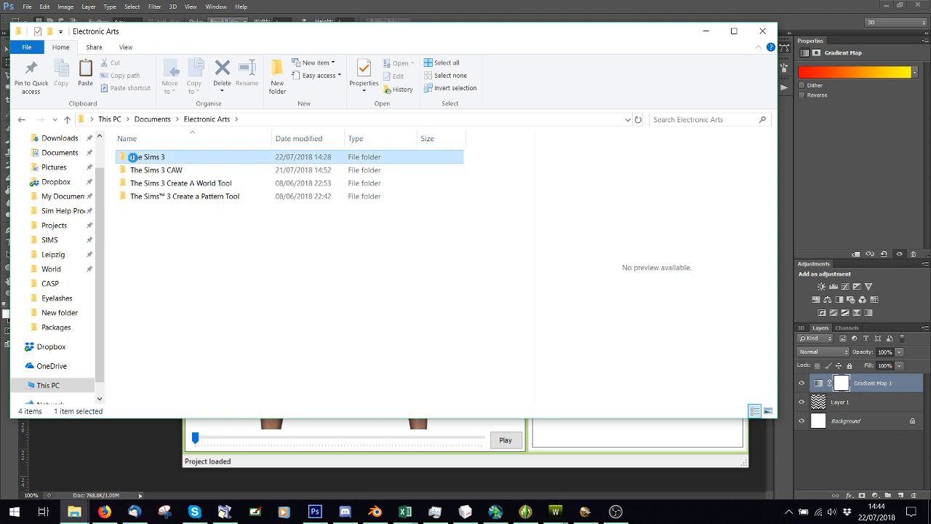
click(141, 249)
double_click(141, 249)
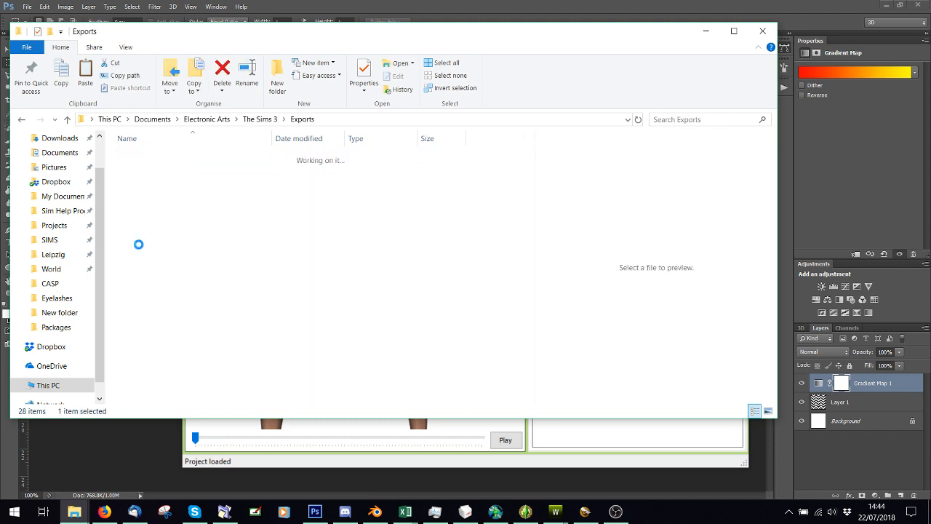
- Convert the SIMPLYAbstract71 and SIMPLYAbstract72 exports to package files with the tool in the S3ce folder of Sim Help Programs
drag(155, 211, 149, 143)
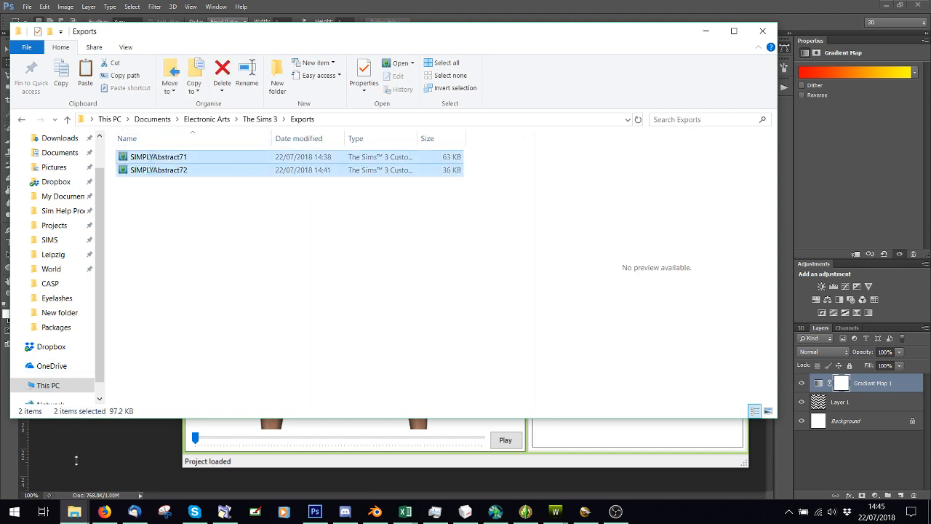
click(74, 511)
click(199, 466)
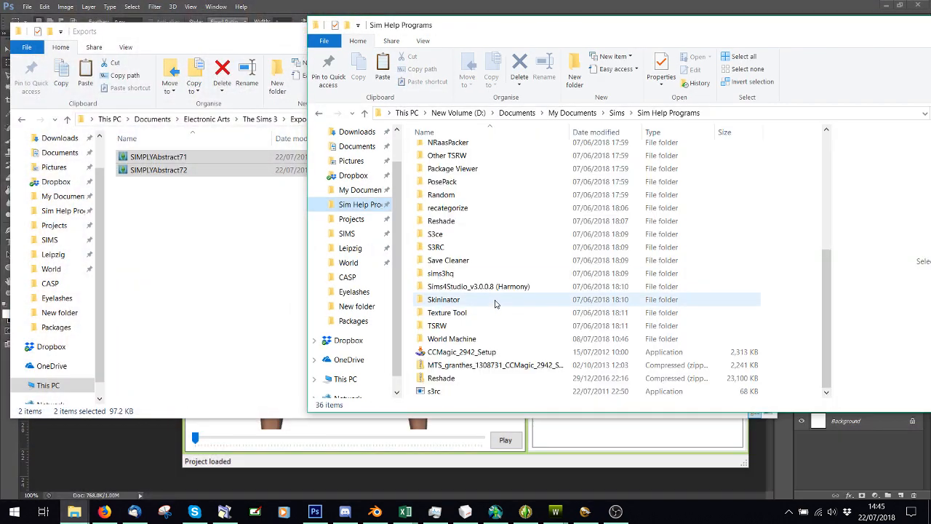
double_click(436, 233)
double_click(443, 167)
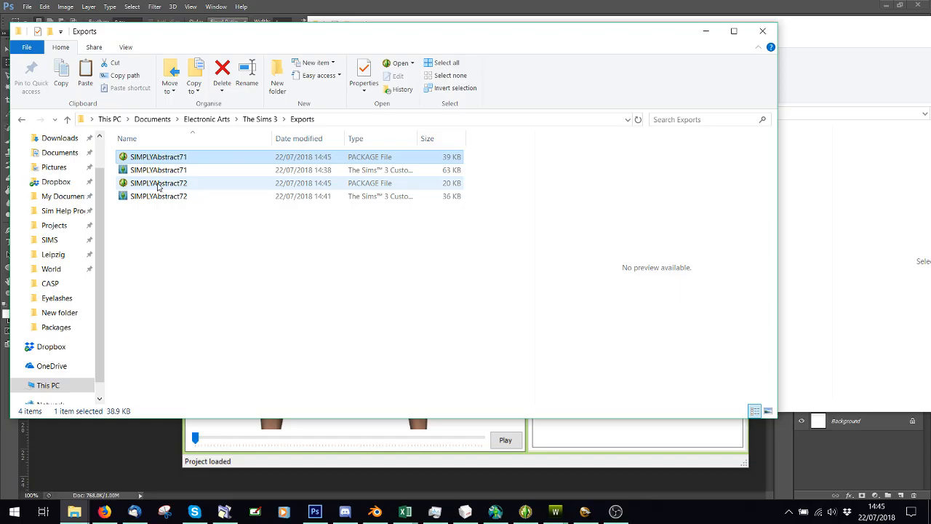
- Run the SIMPLYAbstract71 and SIMPLYAbstract72 package files through the s3rc application in Sim Help Programs
ctrl+click(158, 185)
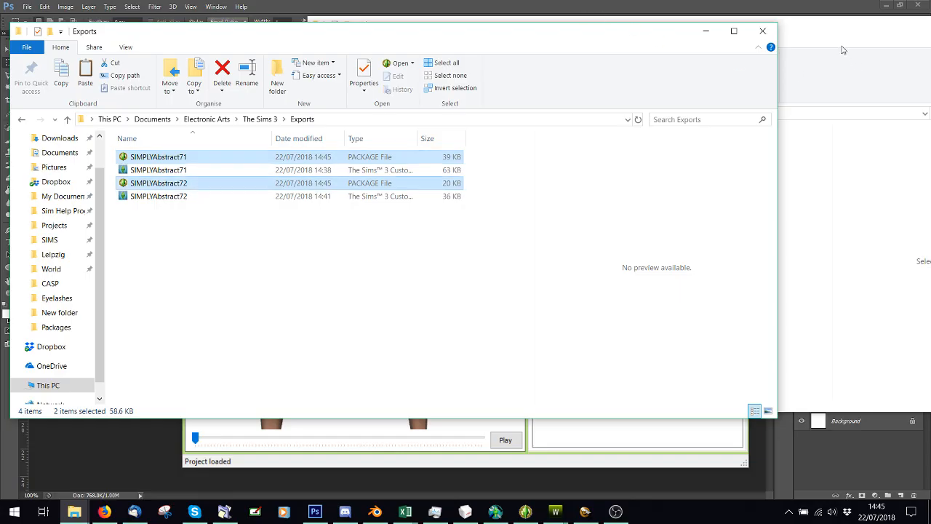
click(842, 50)
click(319, 112)
scroll(526, 315, down, 4)
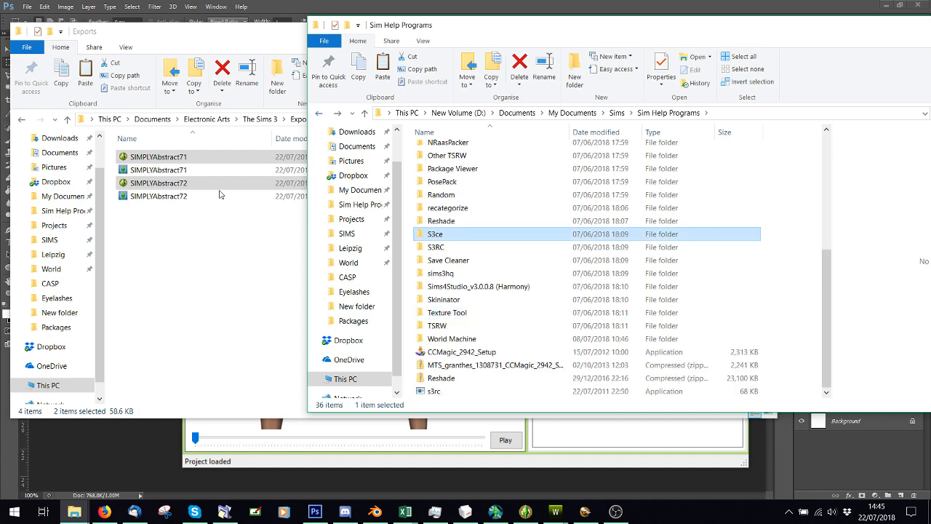
drag(262, 183, 439, 390)
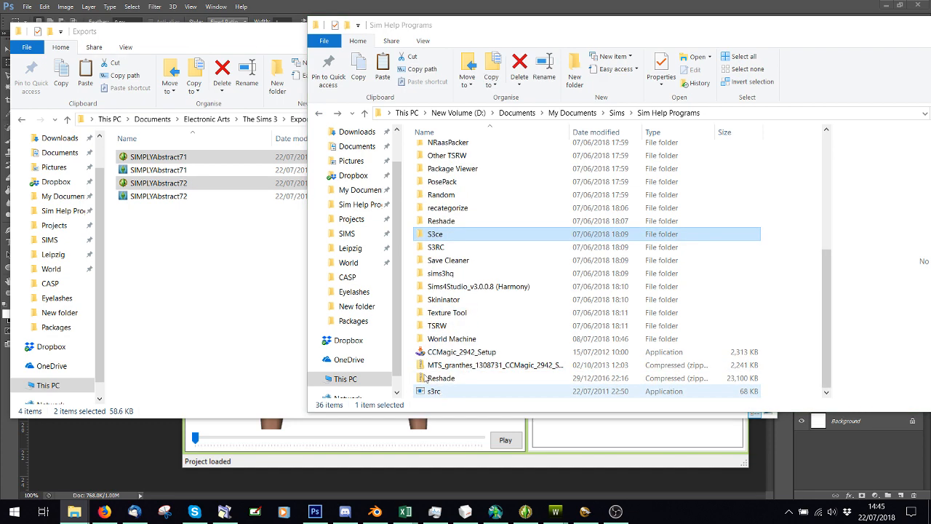
click(206, 266)
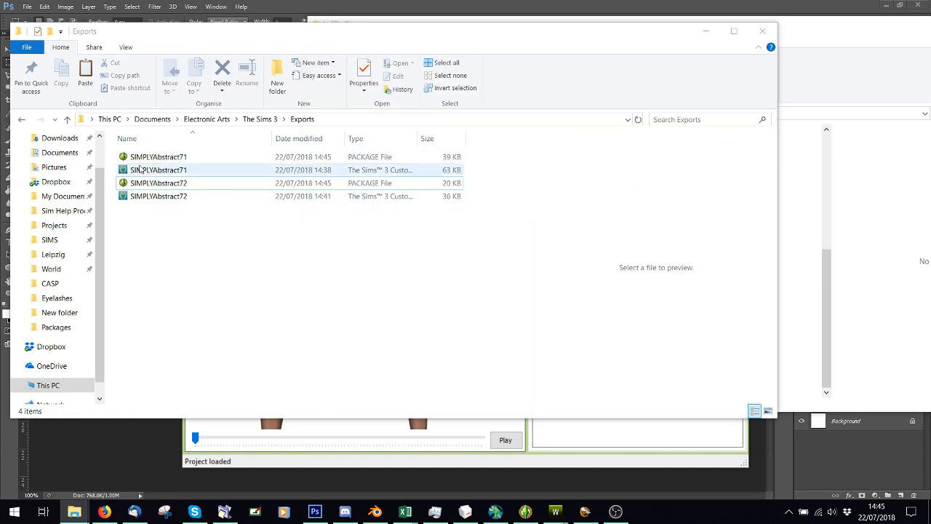
- Open the SIMPLYAbstract71 package file in s3pe and preview its icon, the third image and the first image resources with their instances
click(140, 158)
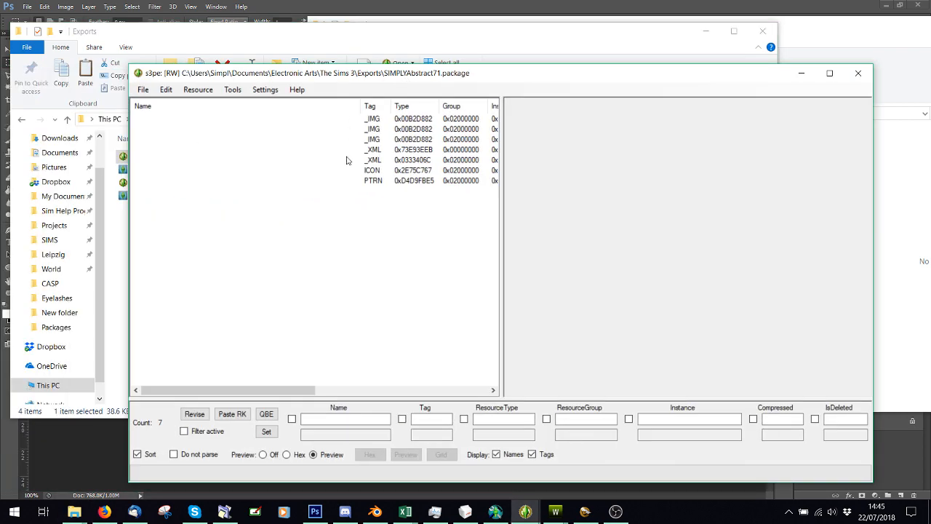
click(371, 170)
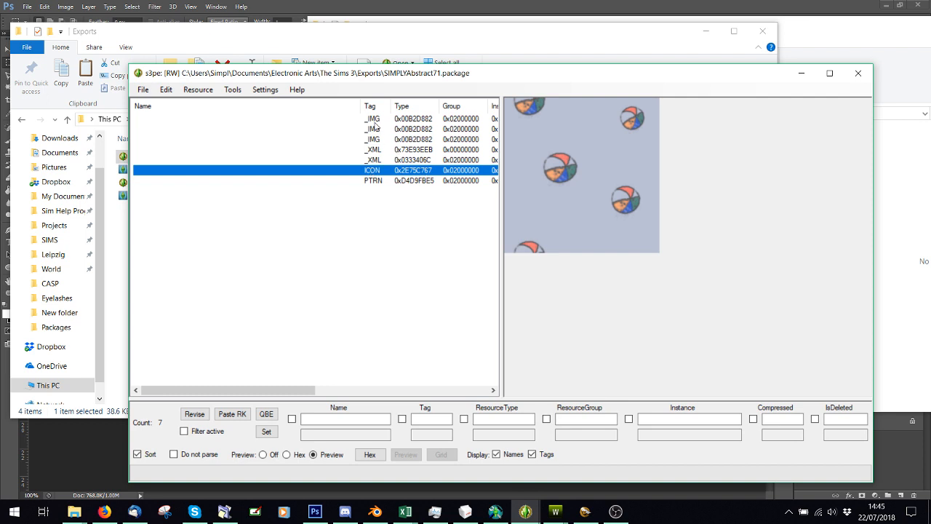
drag(299, 390, 384, 391)
click(319, 140)
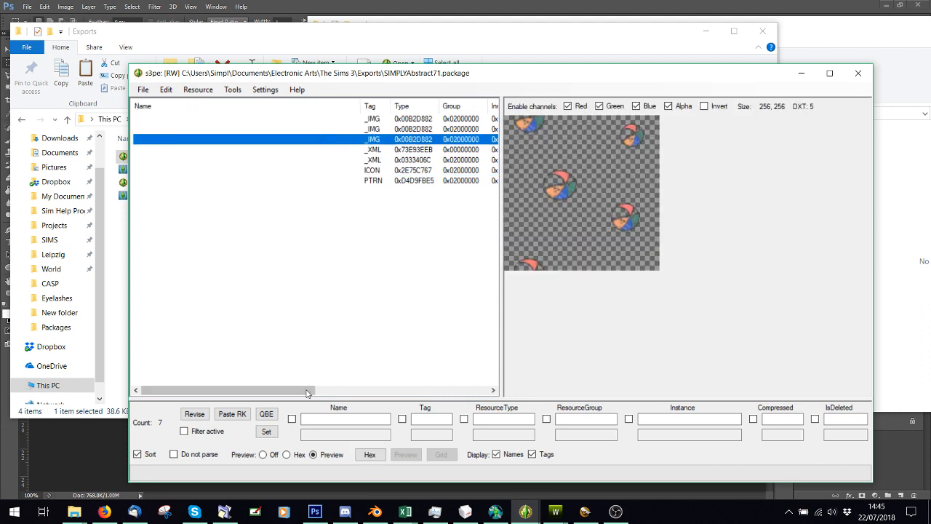
drag(310, 392, 398, 400)
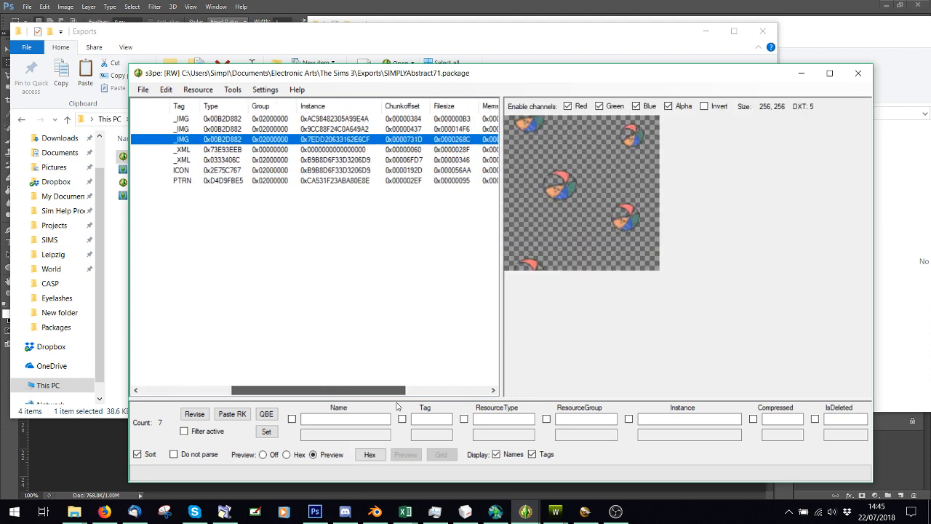
click(325, 119)
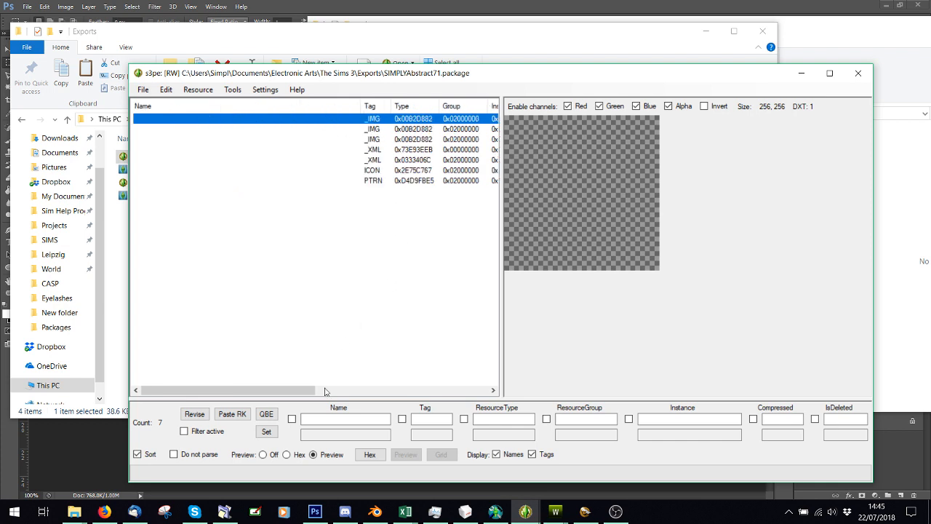
drag(325, 391, 432, 392)
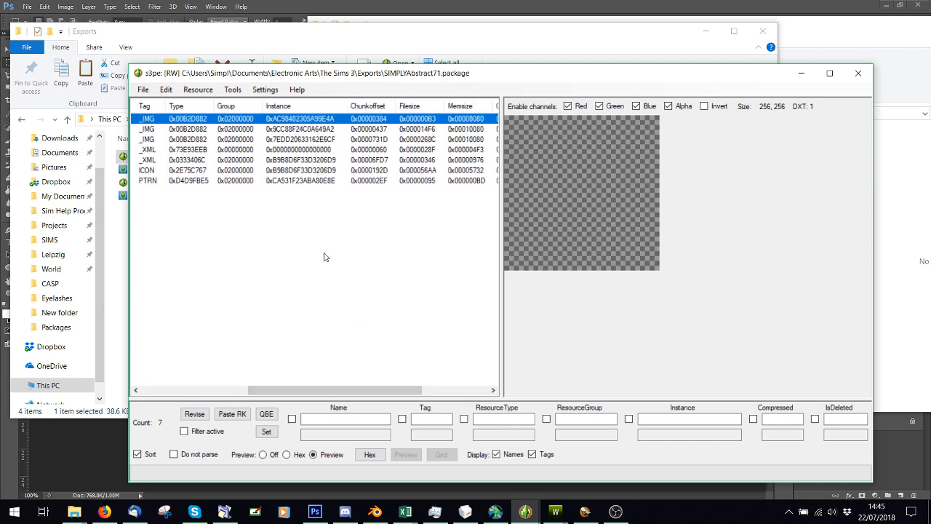
- Maximize the package window and compare the previews and instances of the second and third image resources
click(830, 73)
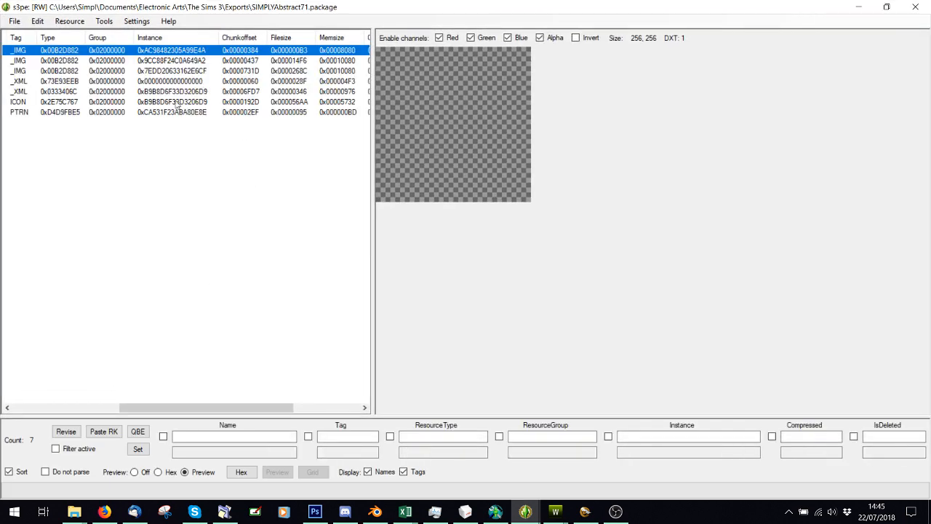
click(143, 62)
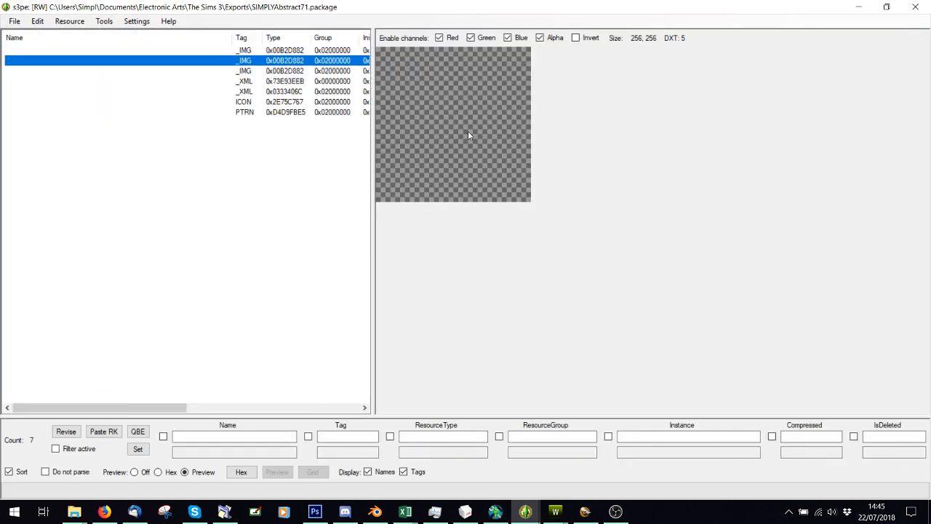
drag(176, 408, 246, 419)
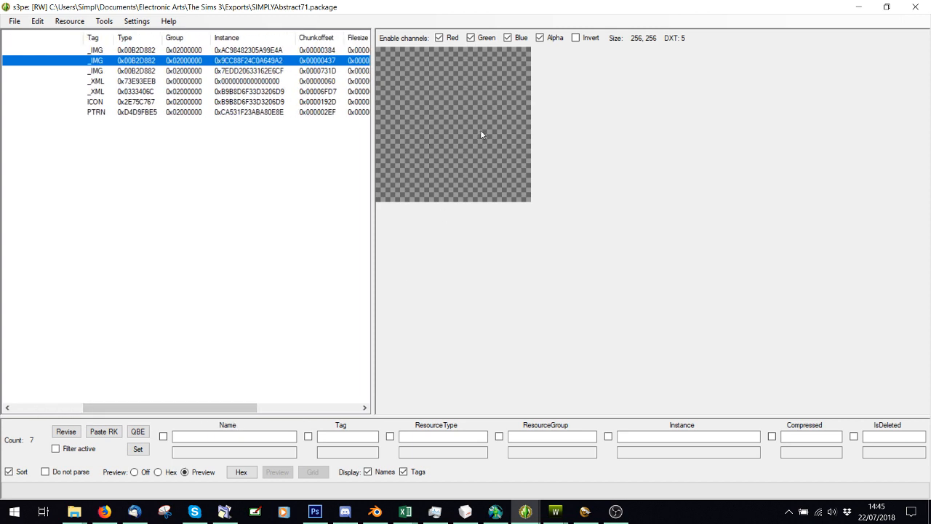
click(190, 71)
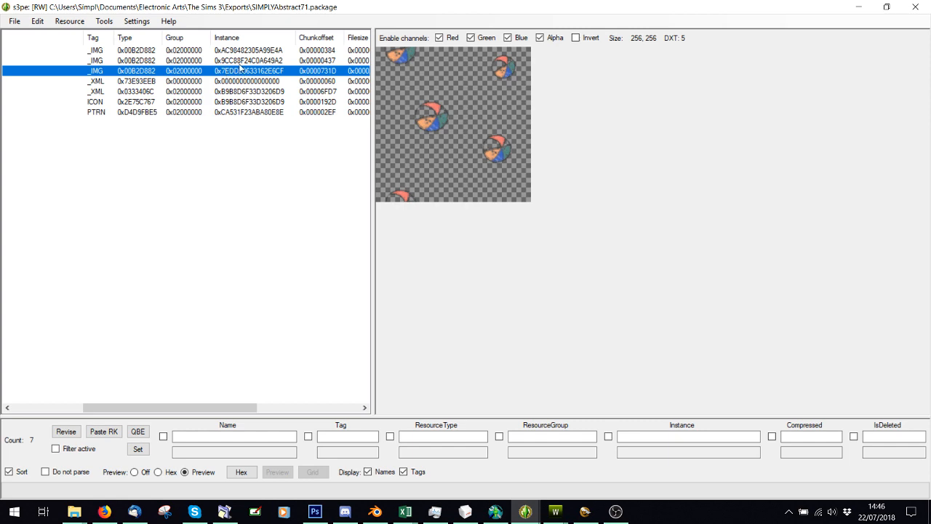
- Replace the Channel 1 texture instance in the 0x0333406C XML with b9b8d6f33d3206d9 in Notepad, then save and commit the change
right_click(97, 82)
right_click(88, 91)
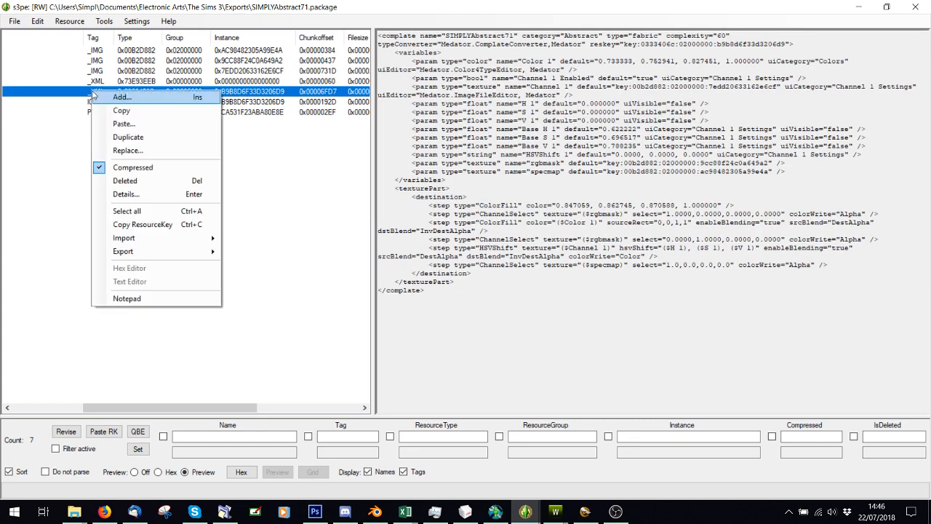
click(124, 298)
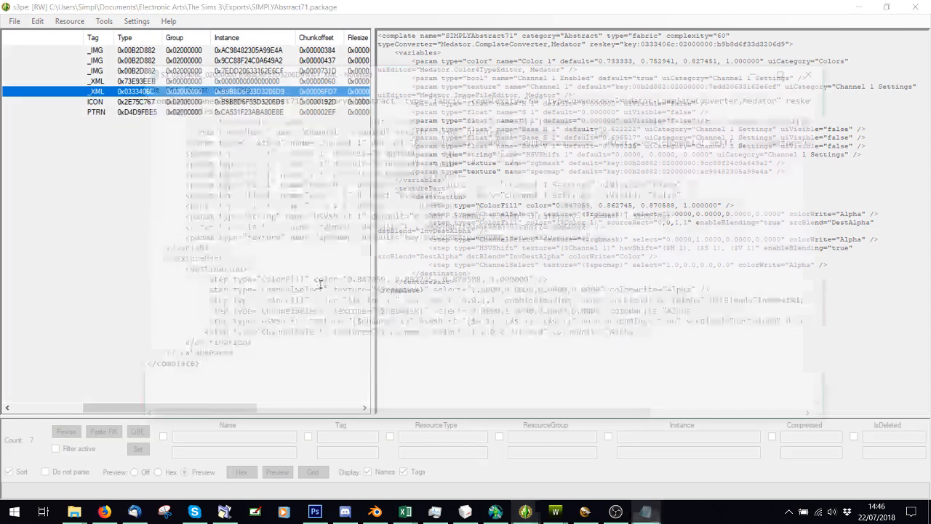
scroll(601, 254, right, 3)
scroll(601, 255, right, 3)
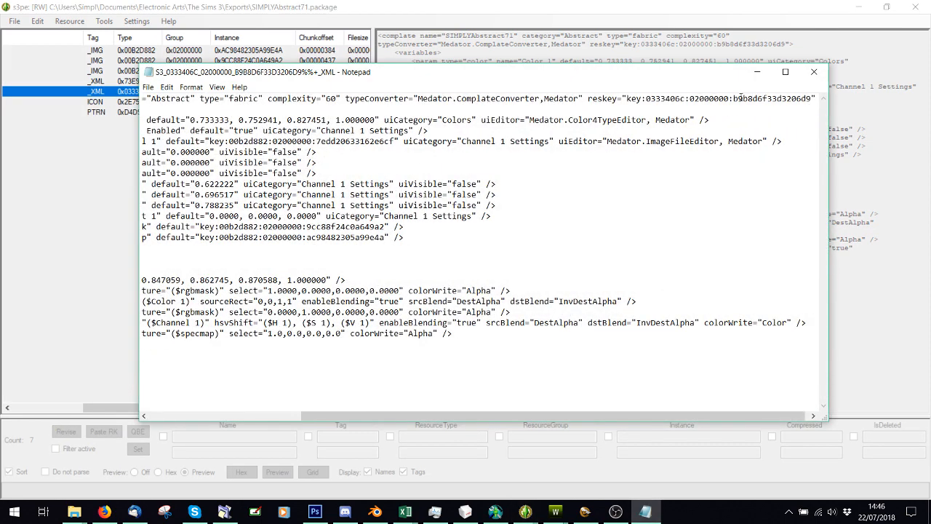
drag(734, 100, 804, 99)
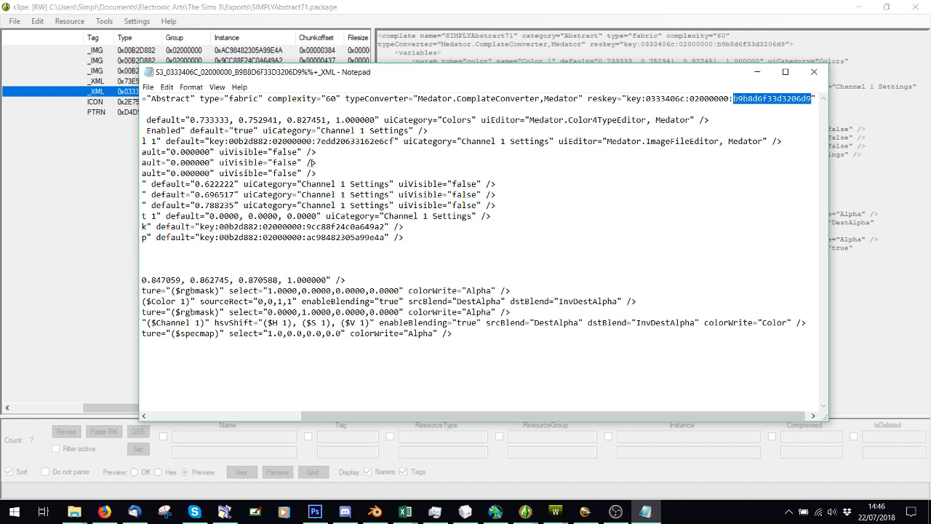
drag(316, 142, 395, 142)
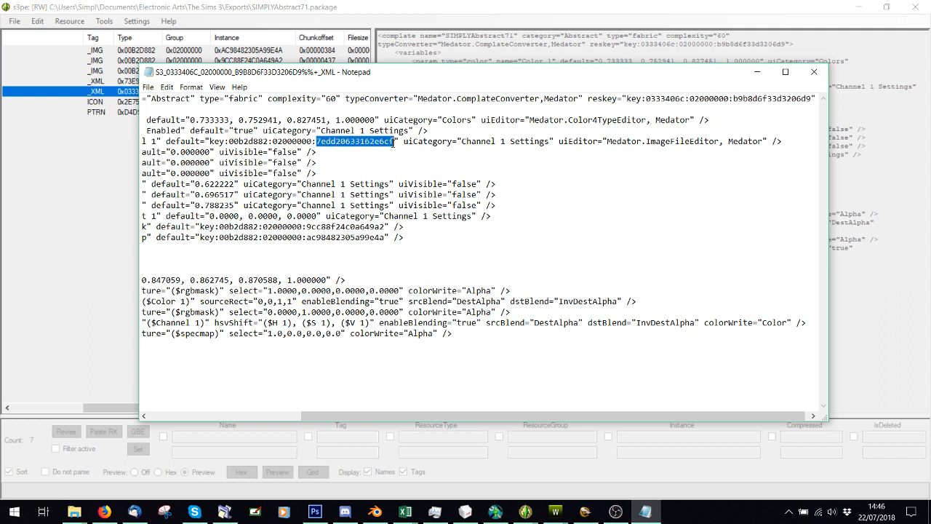
text(b9b8d6f33d3206d9)
click(814, 72)
click(439, 264)
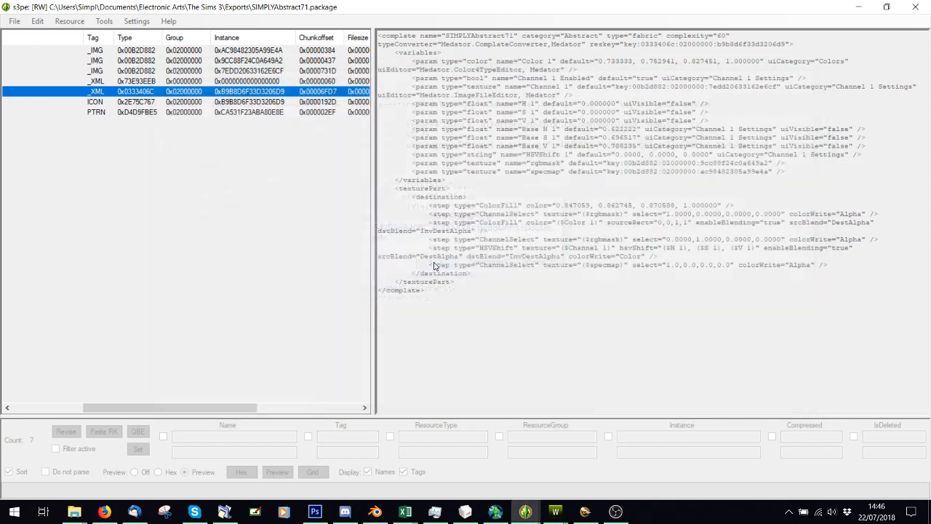
click(484, 280)
- Replace the reskey instance 7edd20633162e6cf in the manifest XML with b9b8d6f33d3206d9 in Notepad, then save and commit the change
click(93, 84)
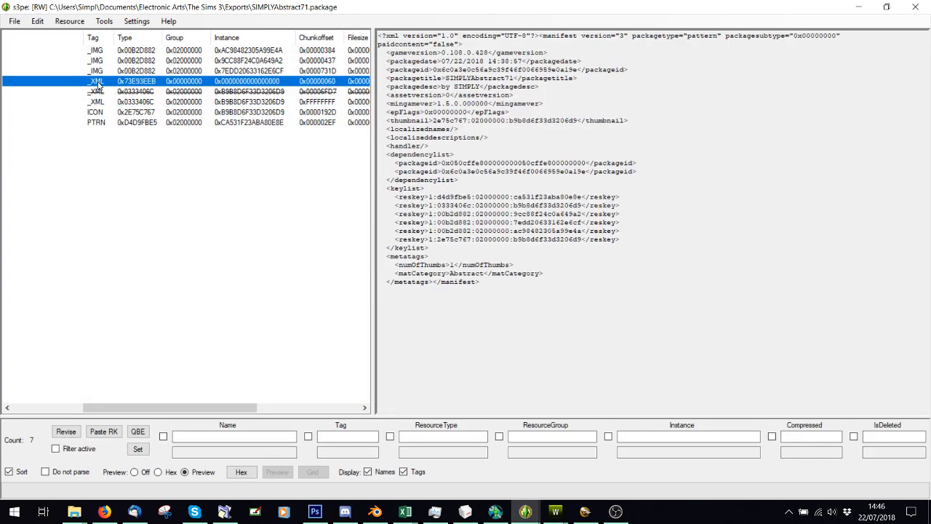
right_click(99, 83)
click(124, 291)
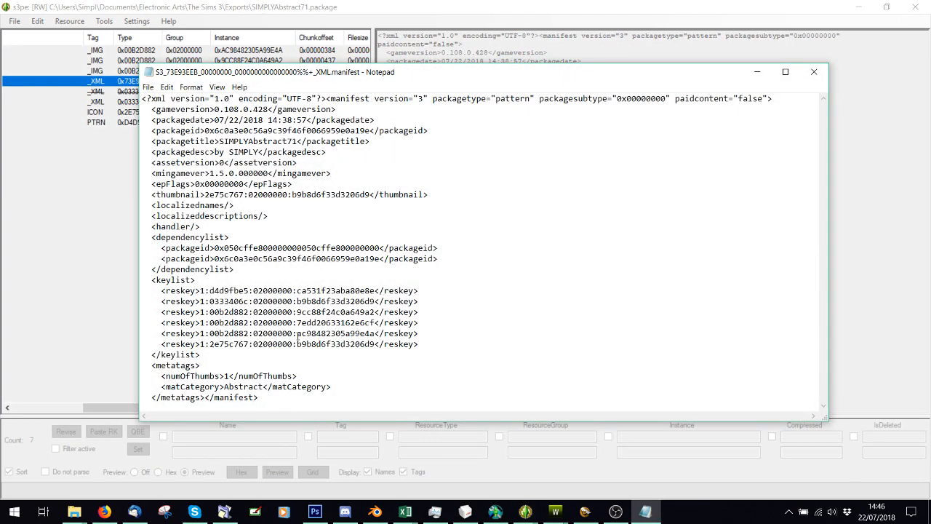
drag(298, 322, 375, 323)
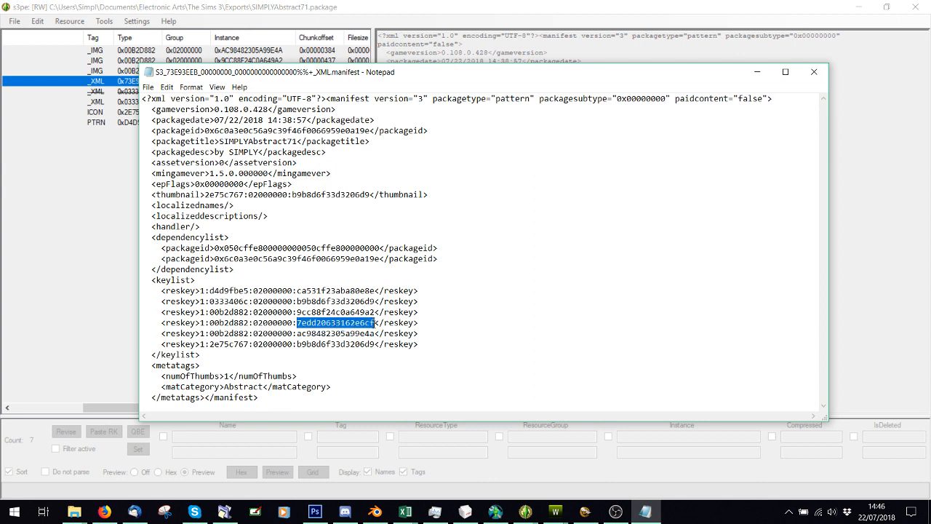
text(b9b8d6f33d3206d9)
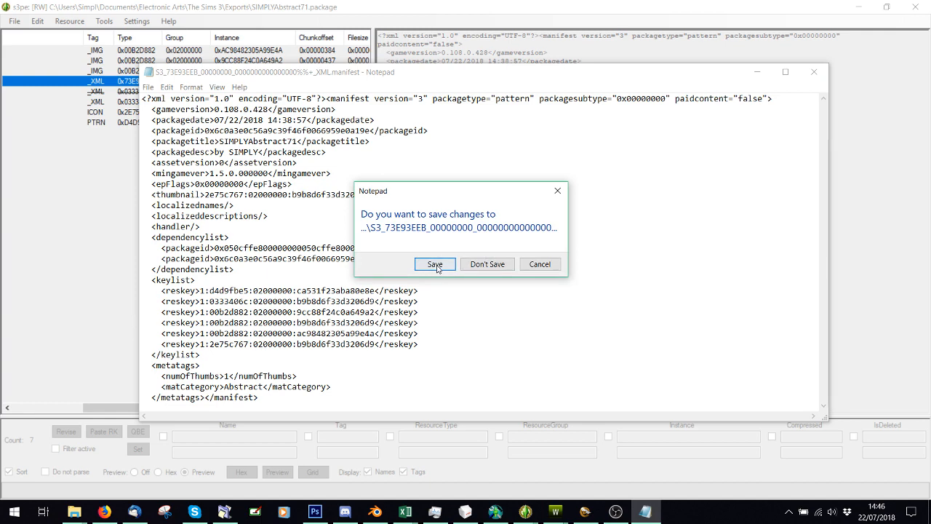
click(435, 264)
click(482, 277)
- Set the instance of the beach ball image resource to 0xb9b8d6f33d3206d9 in its resource details
click(230, 71)
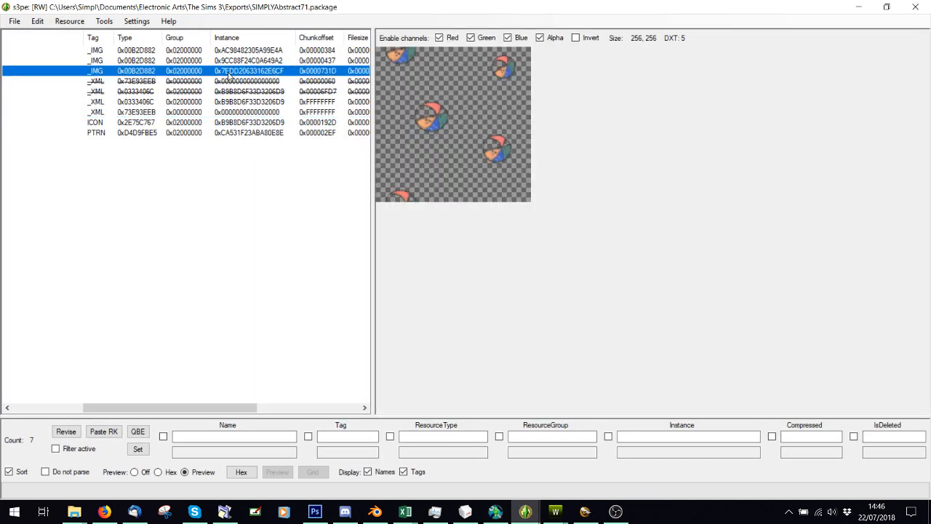
double_click(237, 73)
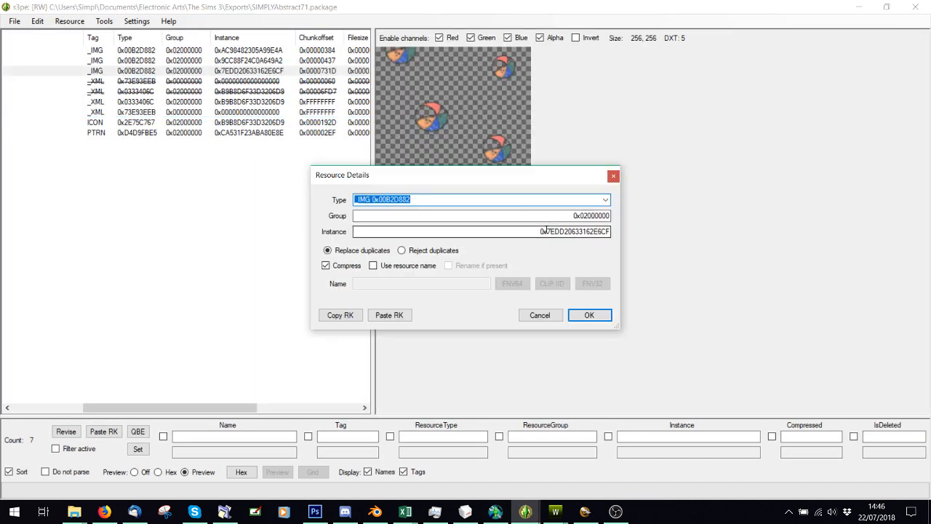
click(547, 231)
drag(547, 232, 629, 249)
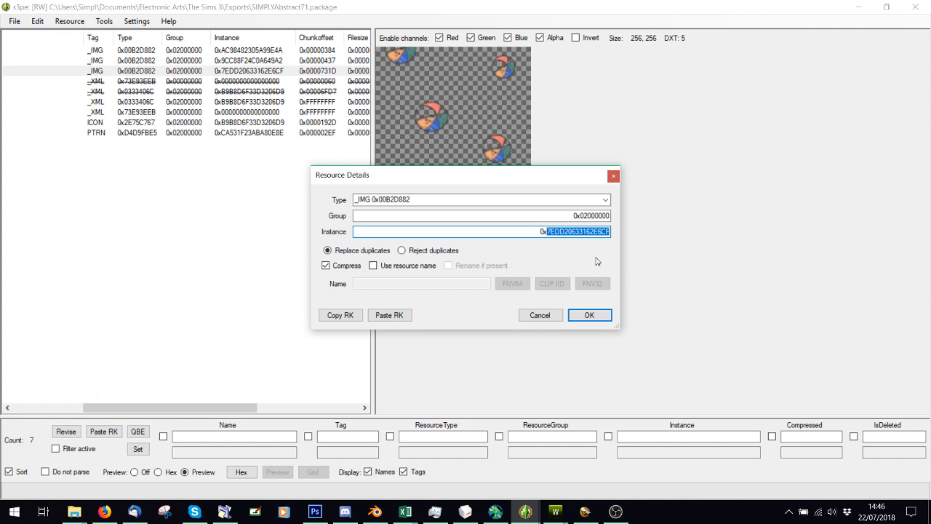
text(B9B8D6F33D3206D9)
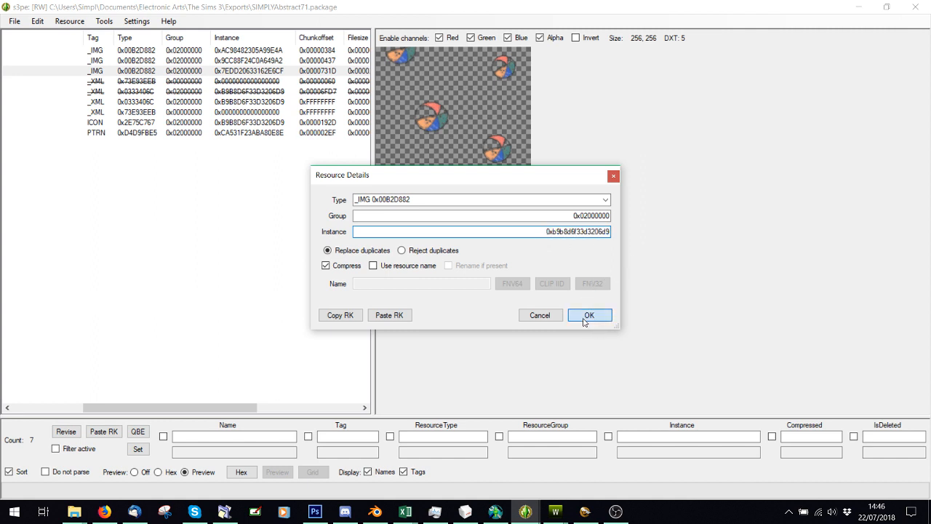
click(590, 317)
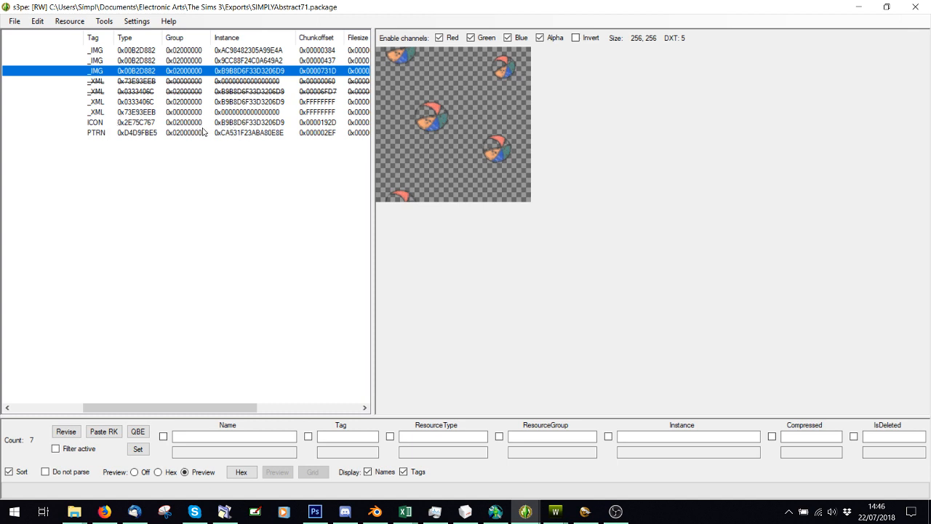
- Check the ICON and PTRN resources and copy the PTRN resource's instance without the 0x prefix from its details
click(228, 129)
click(229, 124)
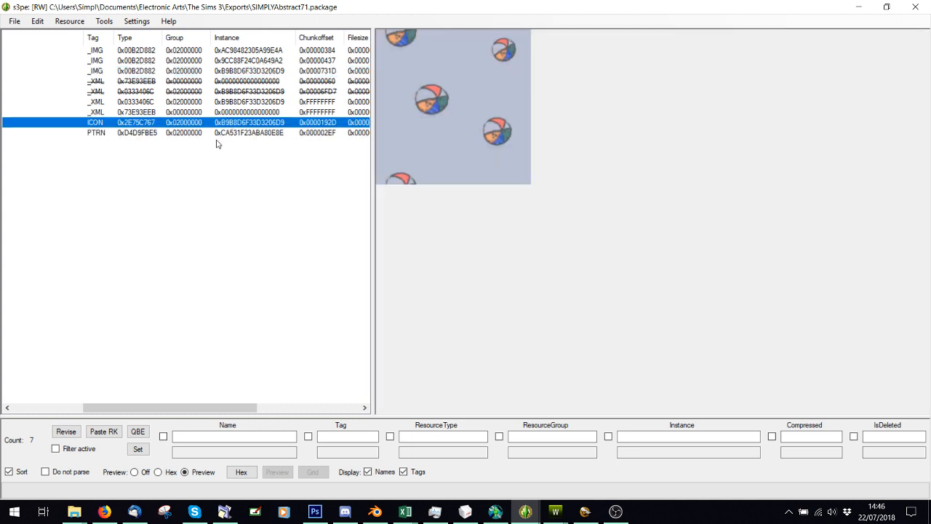
click(219, 134)
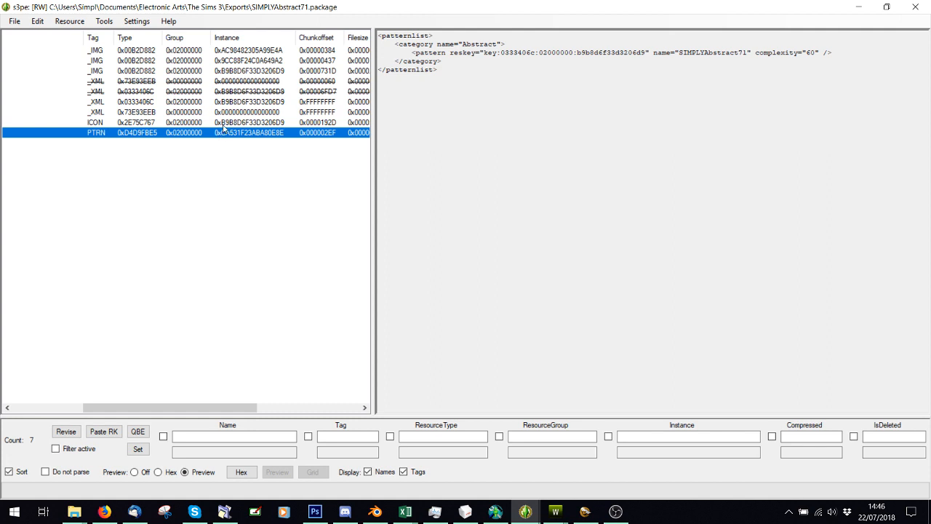
click(224, 124)
click(225, 134)
double_click(235, 136)
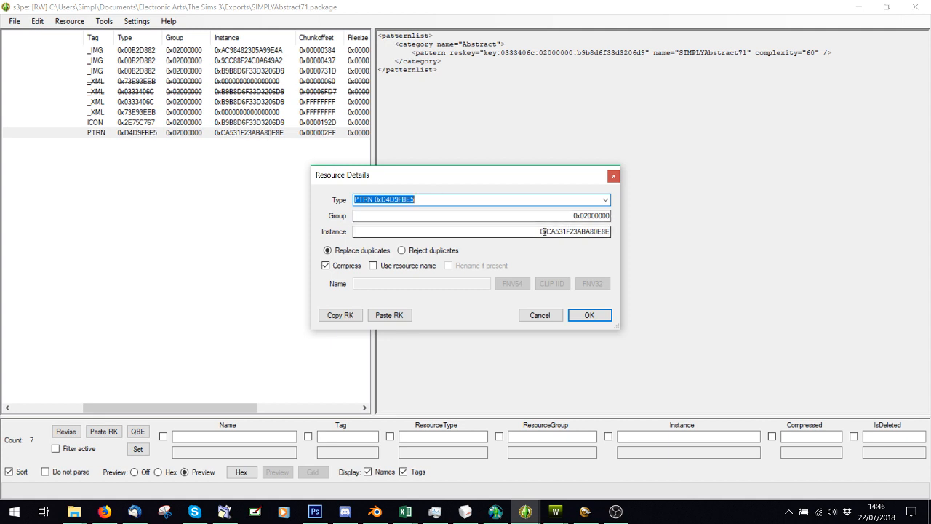
drag(546, 231, 643, 246)
key(ctrl+c)
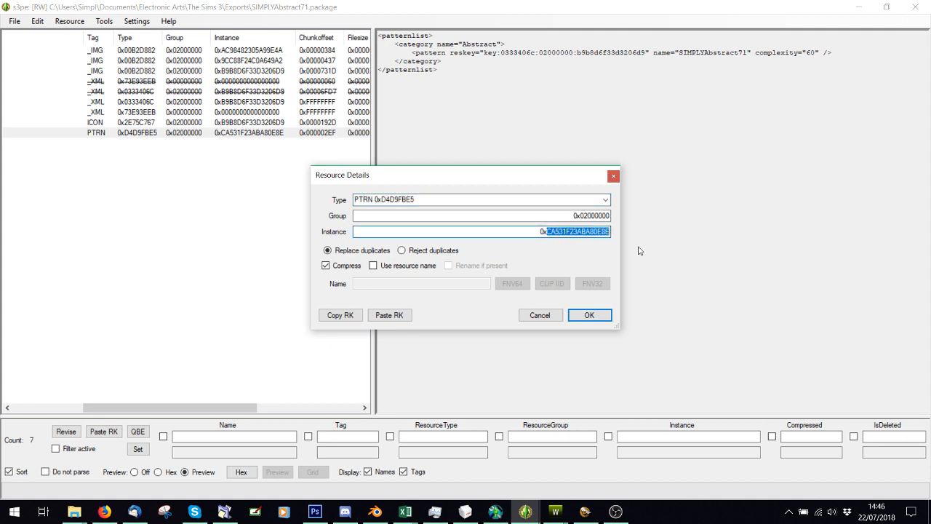
click(594, 318)
- Set the second image resource's instance to 0xCA531F23ABA80E8E by pasting the copied value into its resource details
click(224, 62)
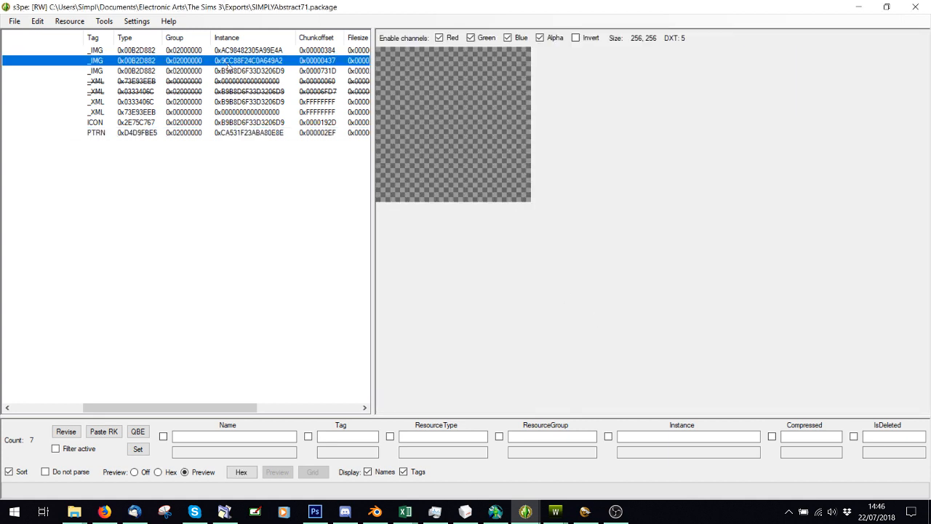
double_click(228, 65)
drag(548, 231, 643, 249)
key(ctrl+v)
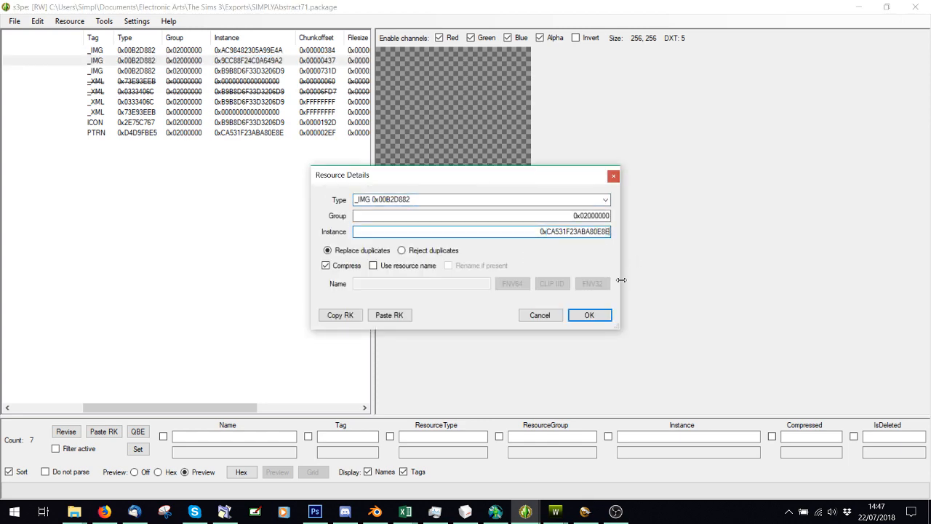
click(589, 315)
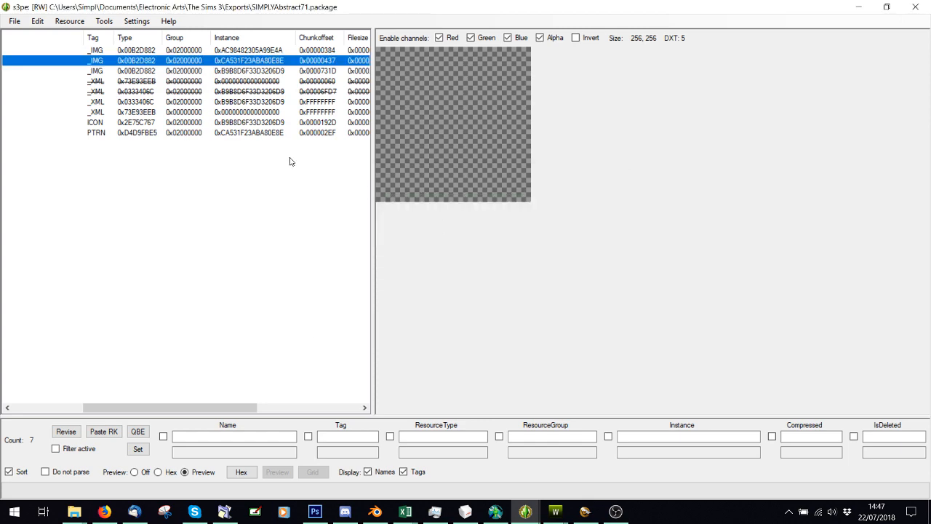
- Replace the rgbmask texture instance in the active 0x0333406C XML with the copied CA531F23ABA80E8E, then save and commit the change
click(94, 102)
right_click(92, 101)
click(120, 310)
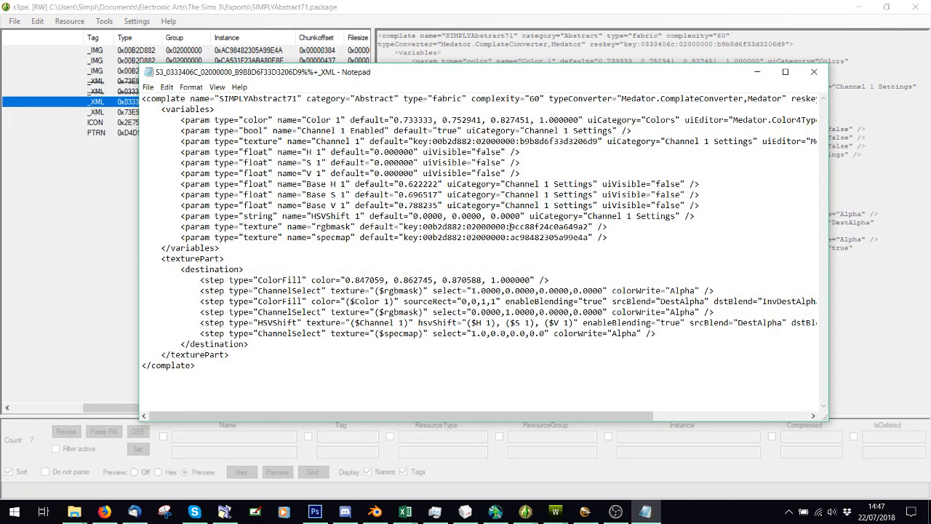
drag(509, 226, 585, 226)
key(ctrl+v)
click(814, 71)
click(436, 264)
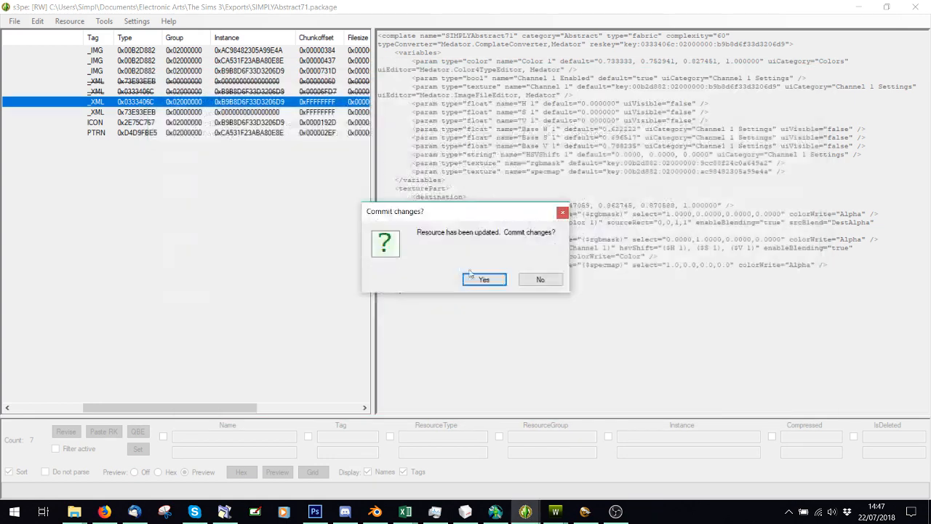
click(483, 279)
- Replace the 9cc88f24c0a649a2 reskey instance in the active 0x73E93EEB manifest XML with the copied CA531F23ABA80E8E, then save and commit the change
click(94, 113)
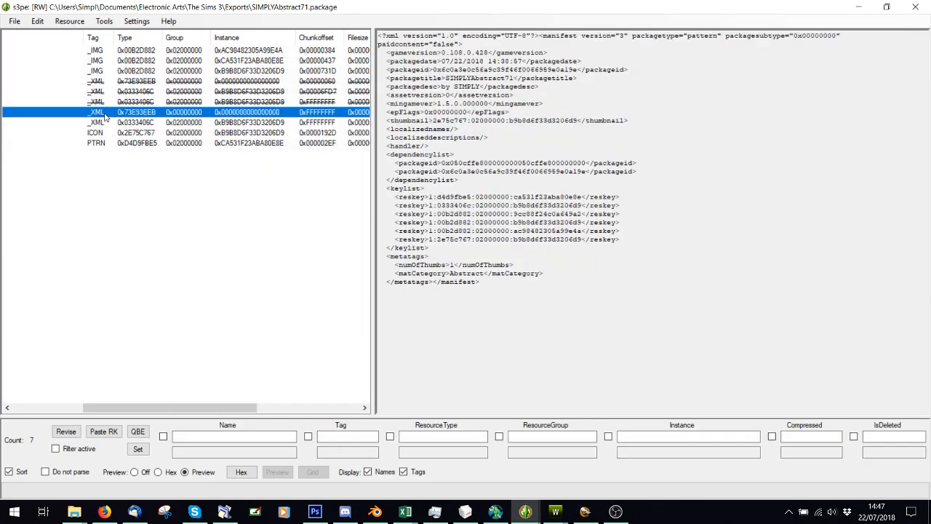
right_click(95, 113)
click(135, 321)
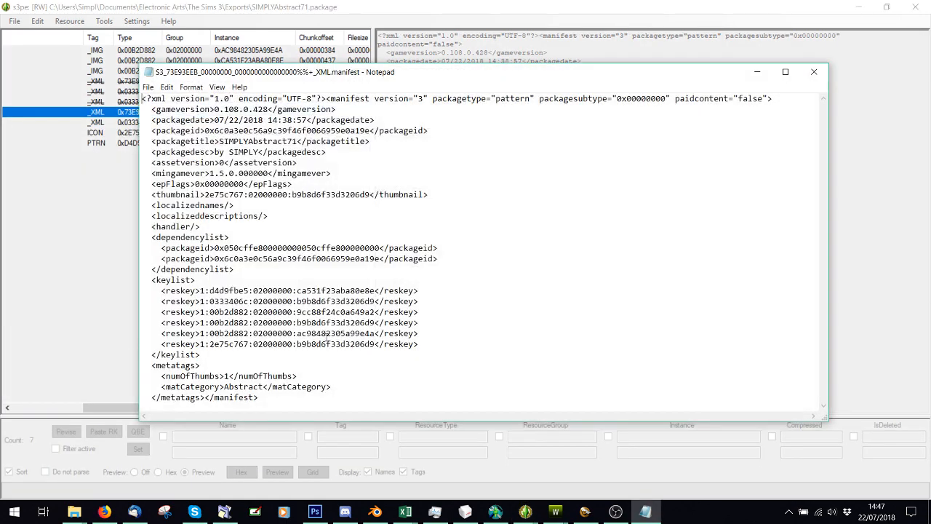
drag(297, 311, 375, 311)
key(ctrl+v)
click(813, 73)
click(435, 265)
click(470, 278)
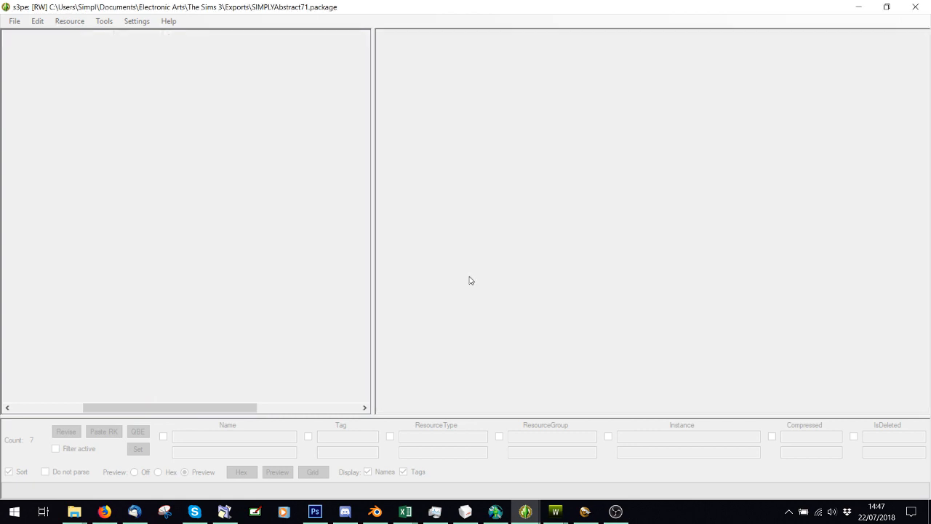
- Save and close the SIMPLYAbstract71 package, and open SIMPLYAbstract72.package in s3pe to check its second image resource
click(915, 6)
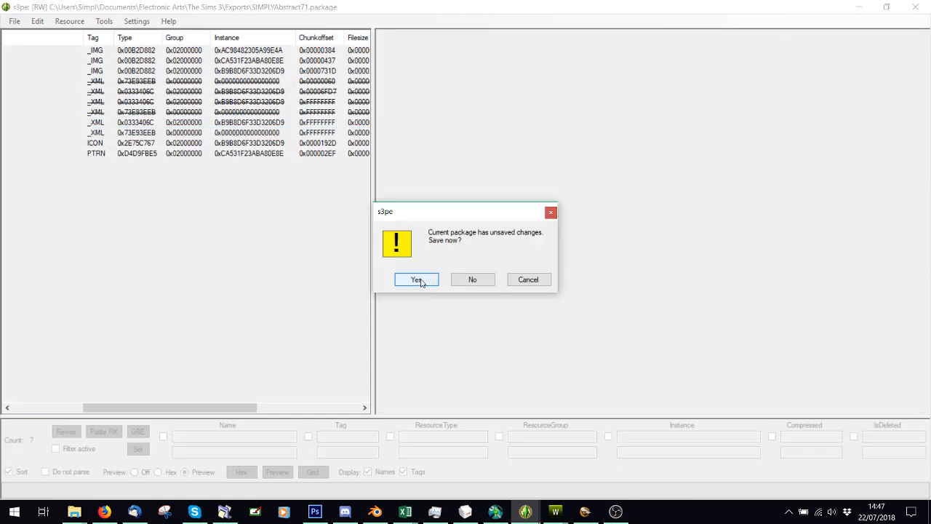
click(419, 280)
click(170, 184)
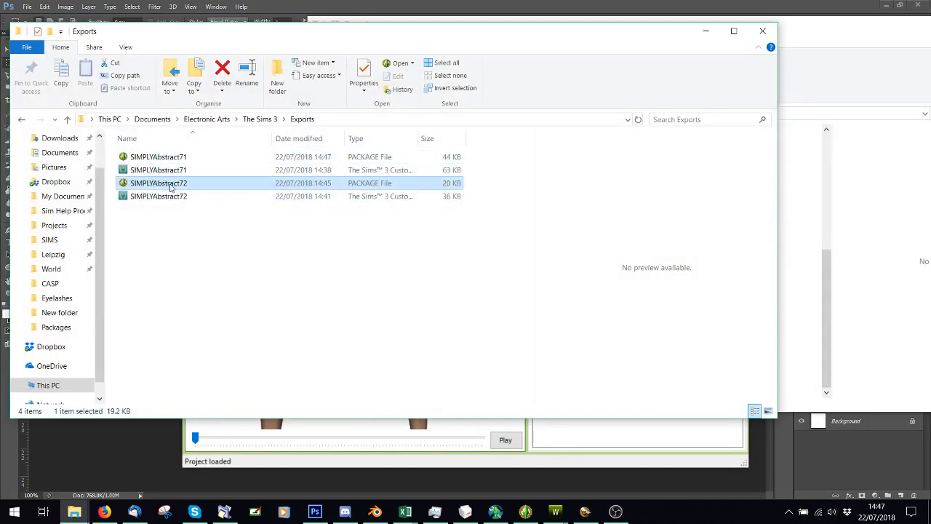
double_click(171, 186)
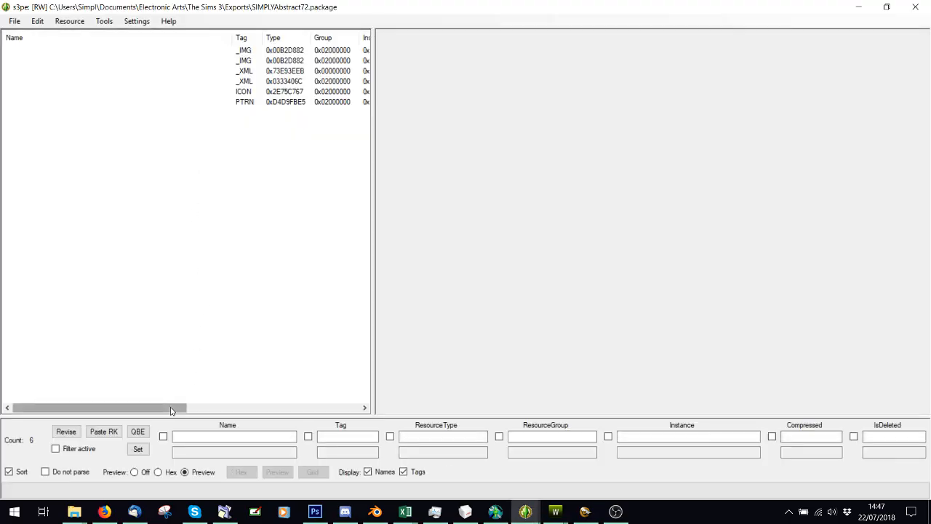
drag(171, 411, 256, 410)
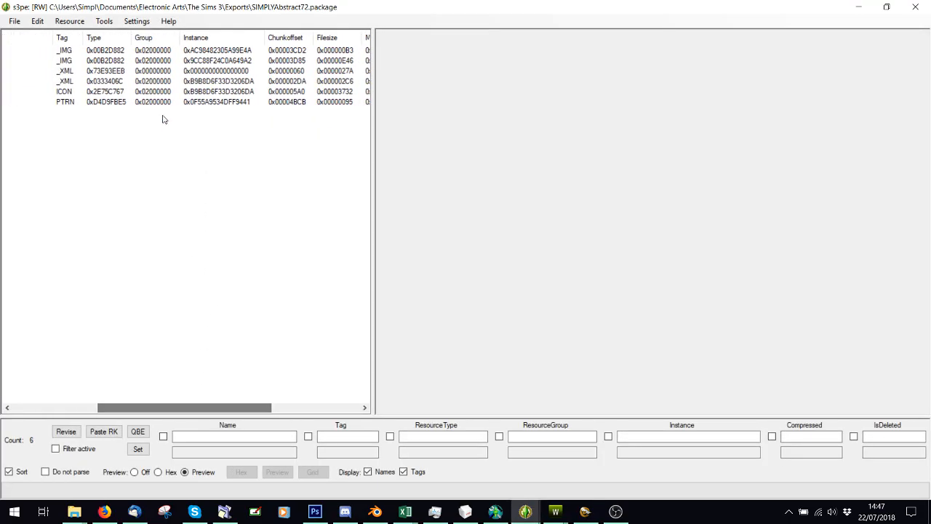
click(200, 62)
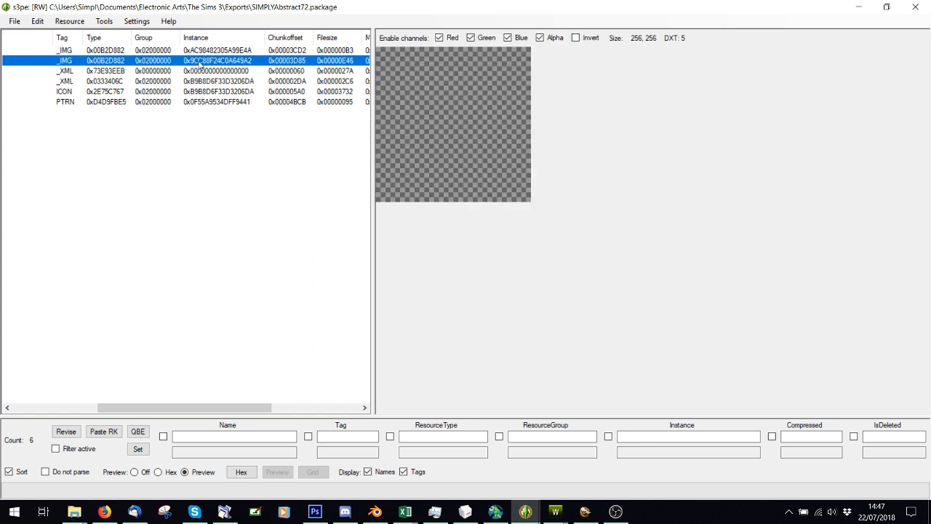
scroll(194, 108, left, 3)
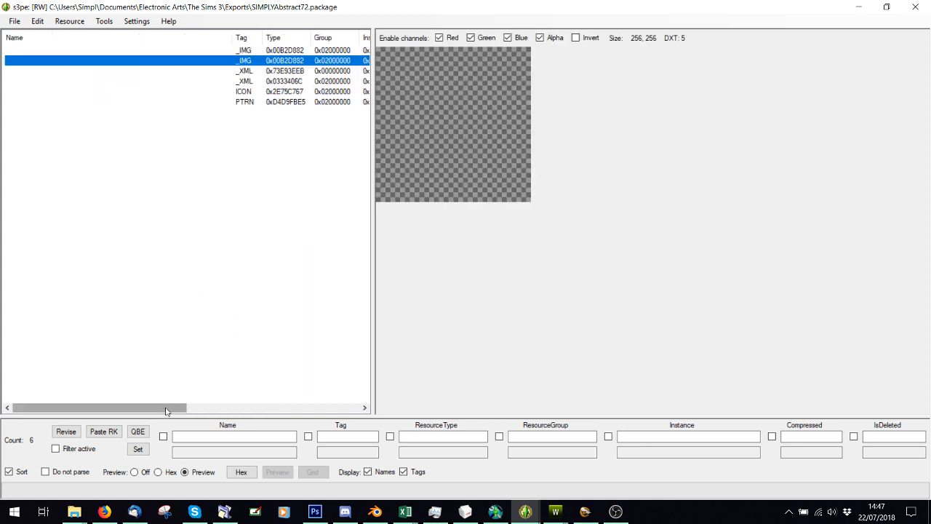
drag(167, 410, 261, 410)
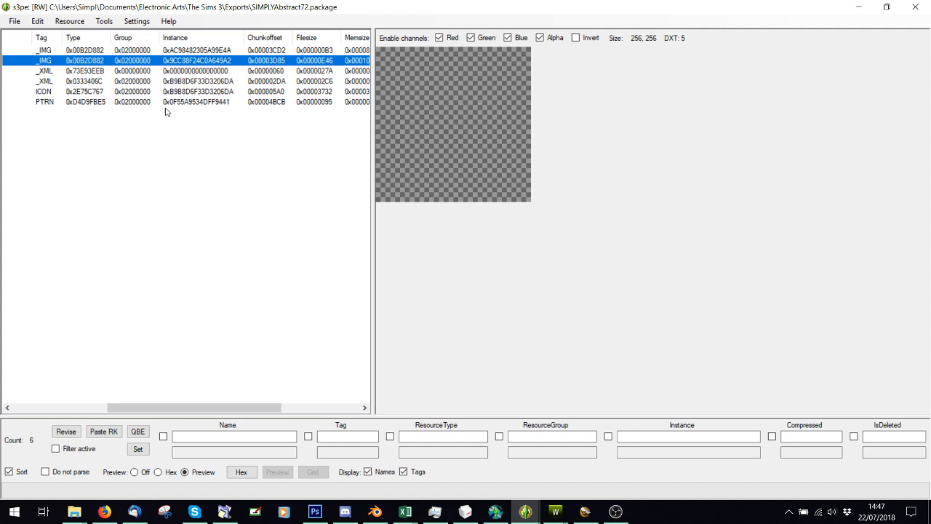
- Copy the 0333406c reskey instance b9b8d6f33d3206da in the manifest XML over the 9cc88f24c0a649a2 image reskey instance, then save and commit
right_click(68, 72)
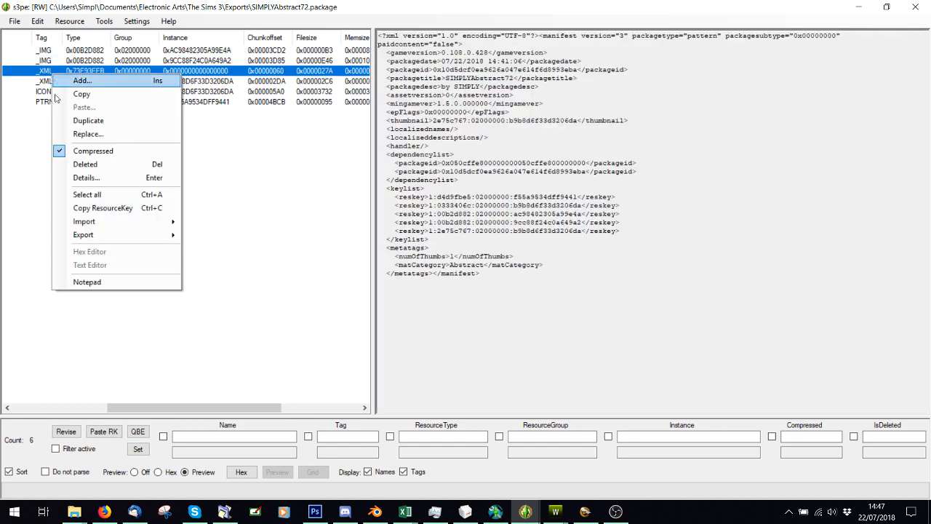
click(80, 282)
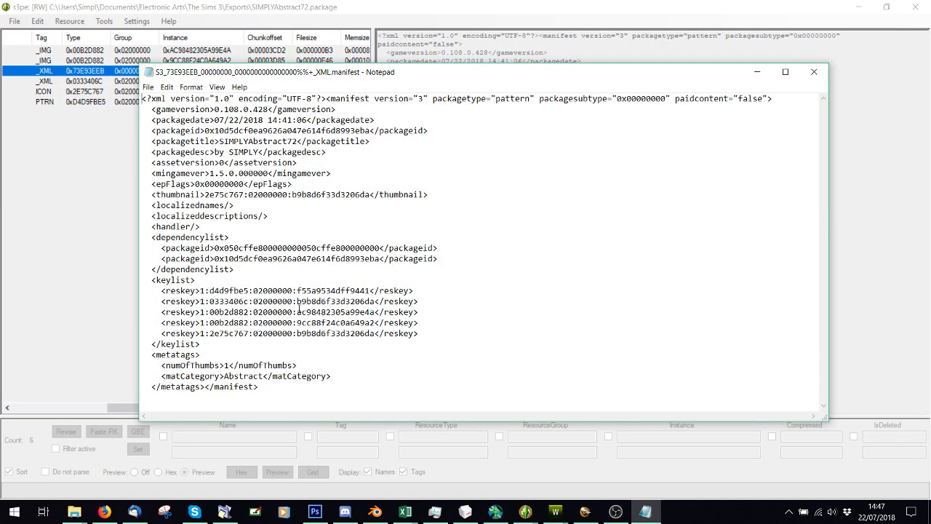
drag(297, 302, 376, 301)
key(ctrl+c)
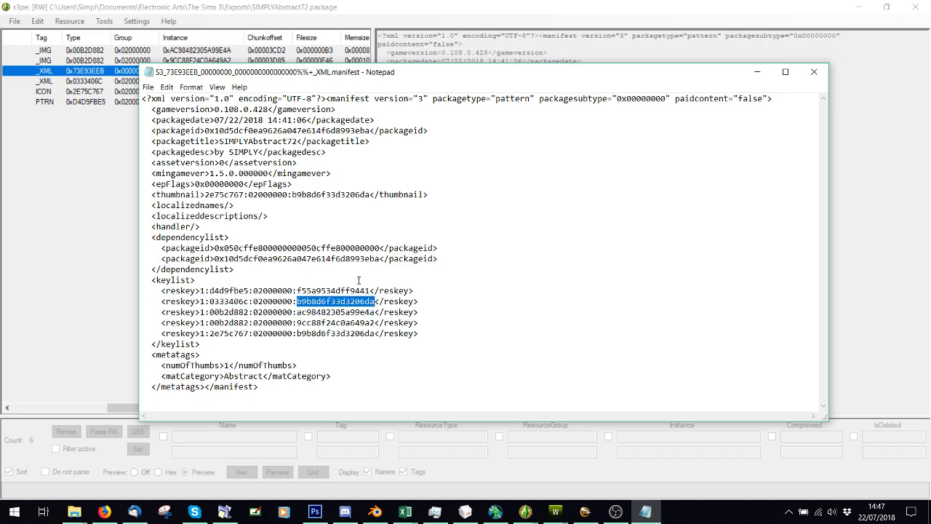
drag(245, 75, 327, 188)
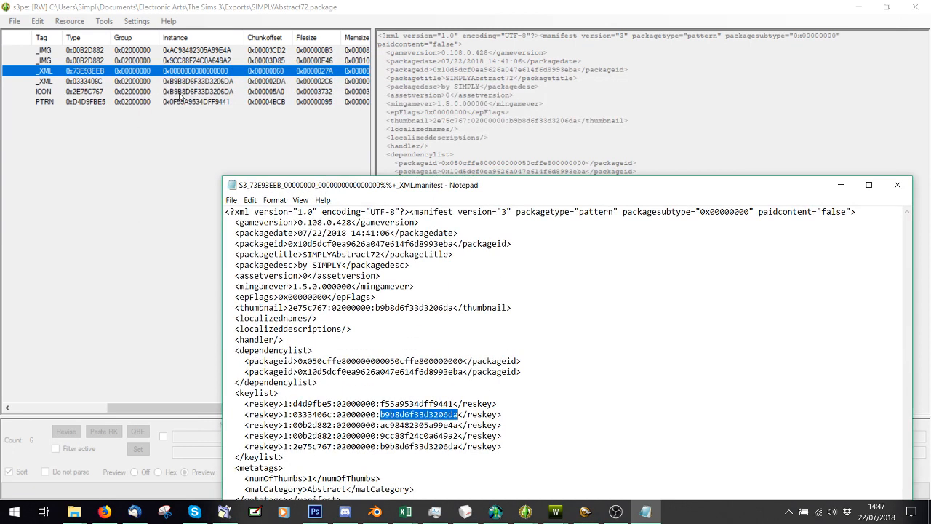
drag(347, 188, 301, 43)
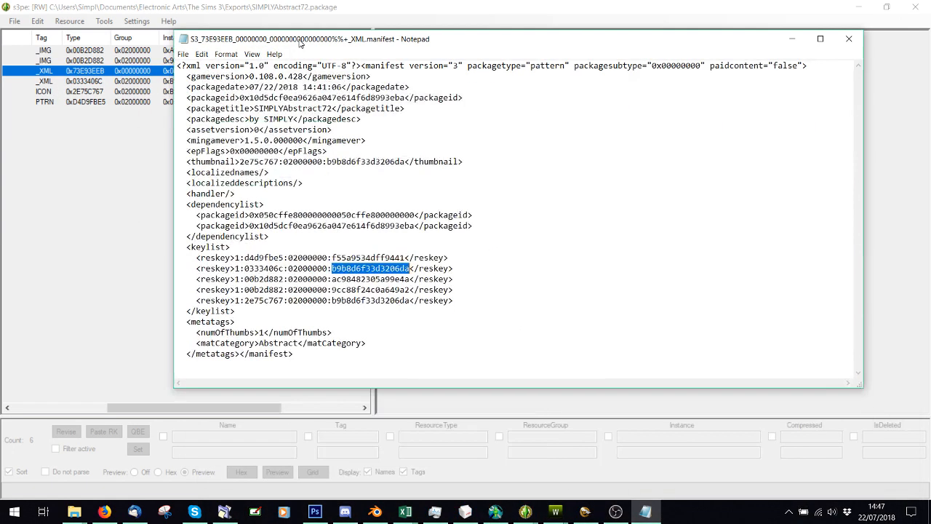
drag(333, 290, 411, 290)
key(ctrl+v)
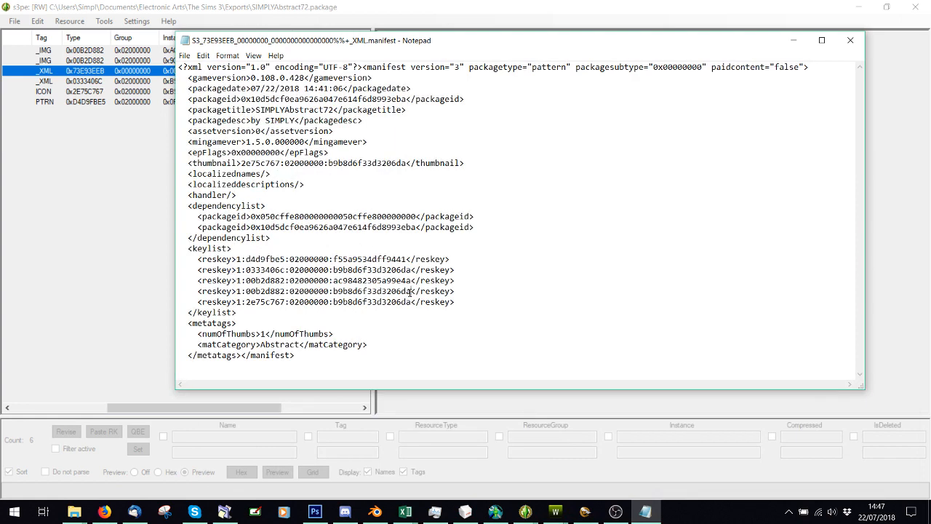
click(850, 40)
click(433, 265)
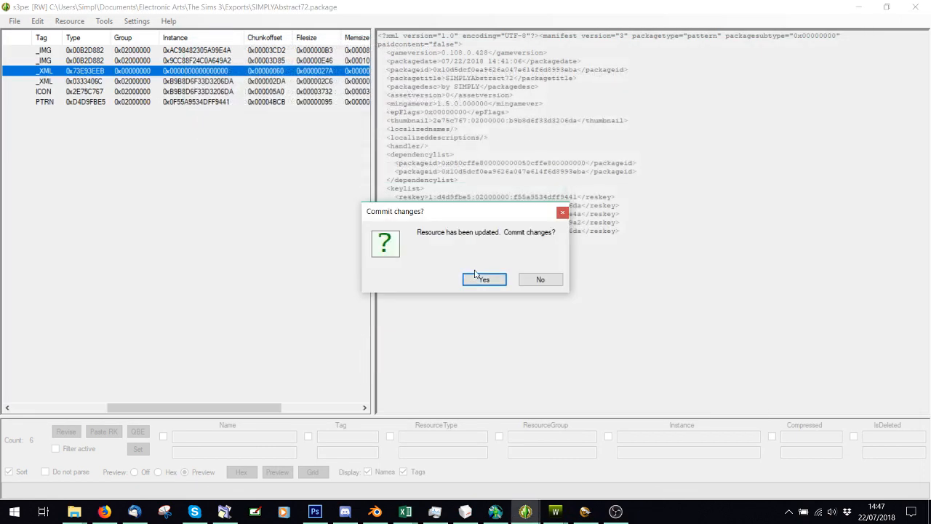
click(484, 280)
- Replace the rgbmask texture instance in the 0x0333406C XML with the copied b9b8d6f33d3206da, then save and commit the change
click(99, 82)
right_click(93, 82)
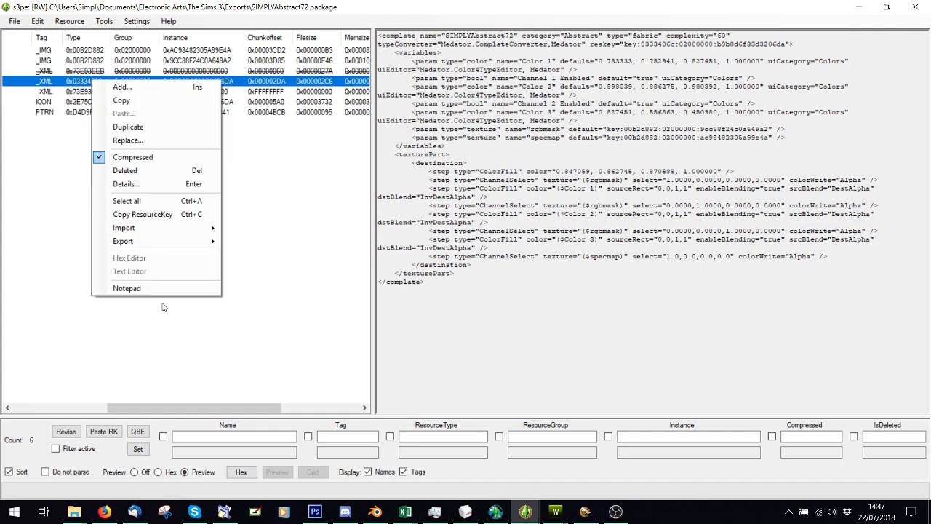
click(184, 289)
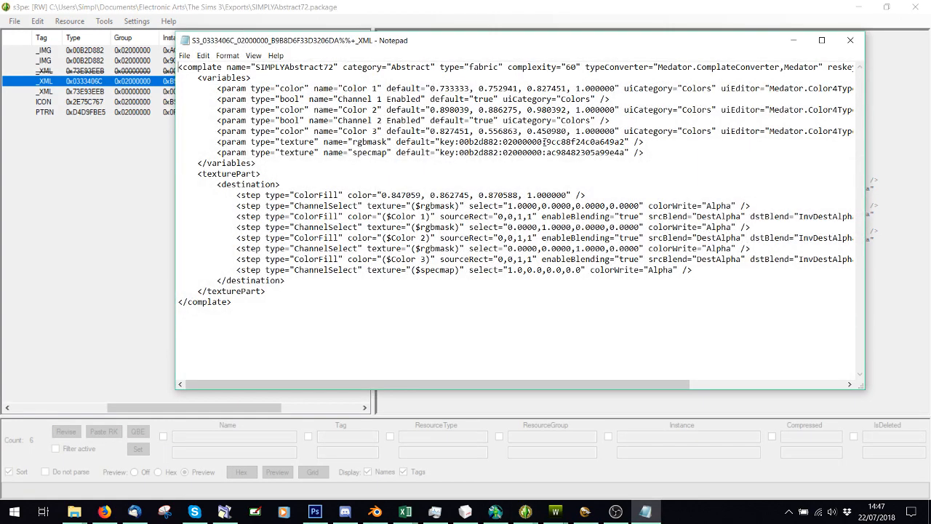
drag(545, 142, 858, 42)
key(ctrl+v)
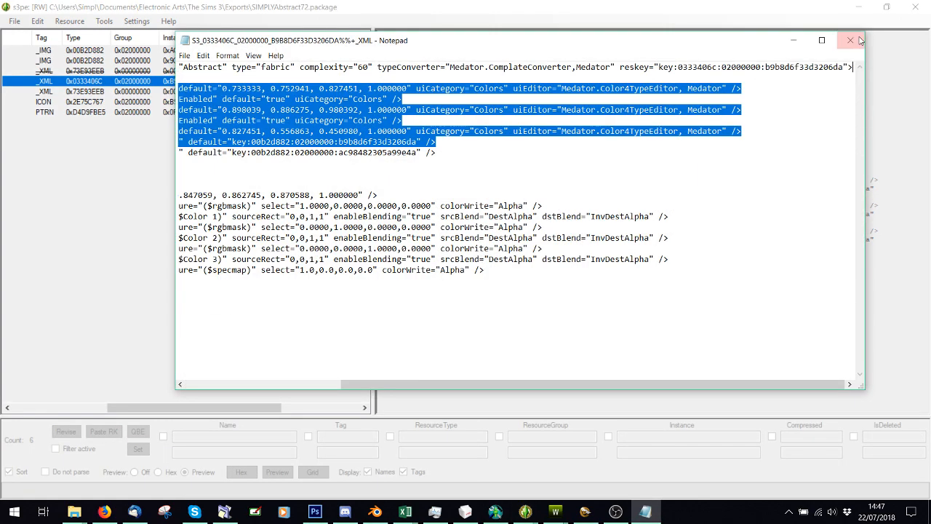
click(583, 179)
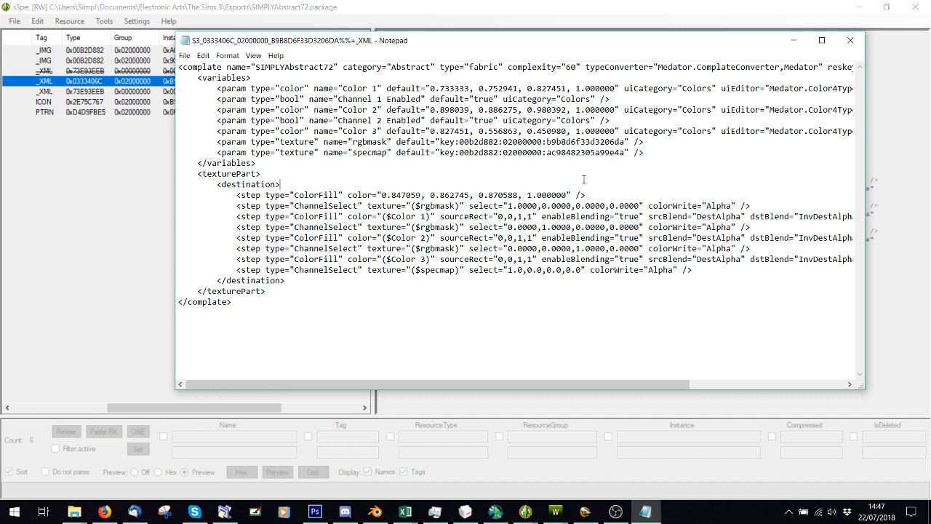
click(851, 40)
click(432, 265)
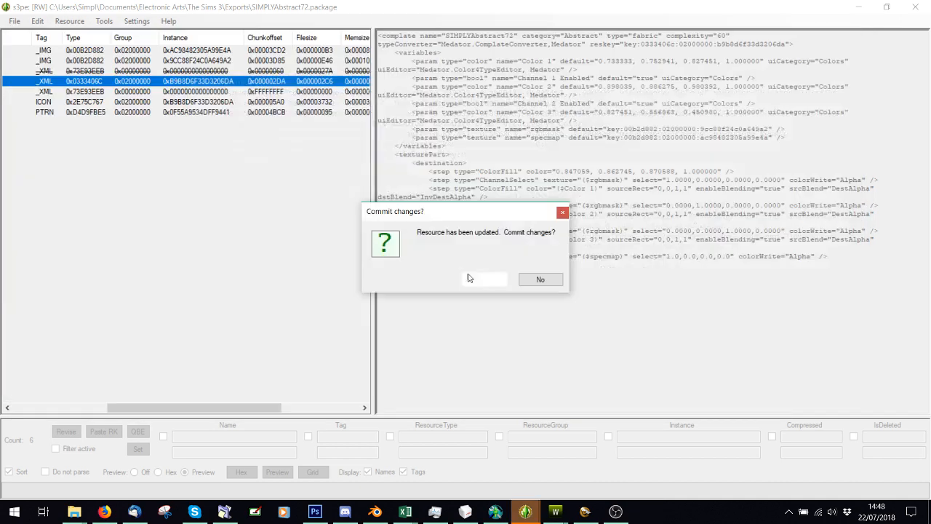
click(480, 278)
- Set the second image resource's instance to 0xb9b8d6f33d3206da in its details, and save and close the SIMPLYAbstract72 package
double_click(188, 61)
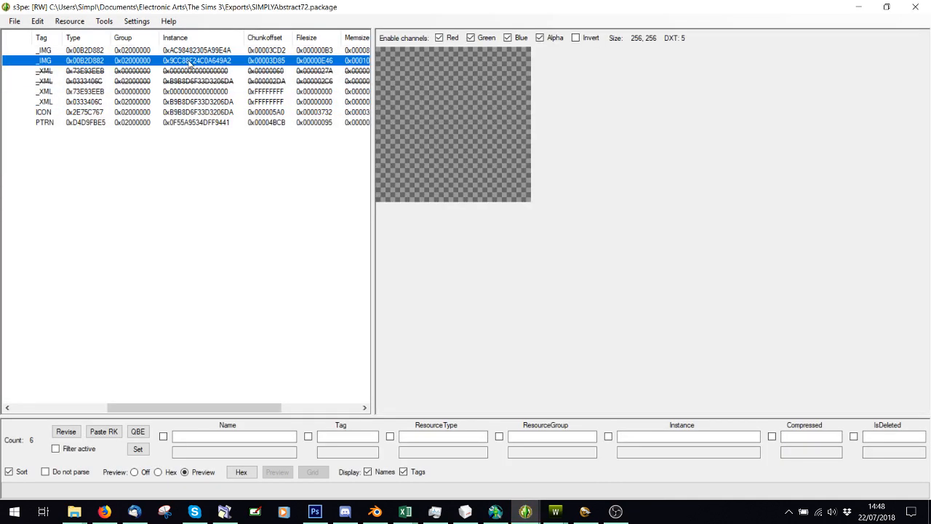
double_click(575, 231)
text(0xb9b8d6f33d3206da)
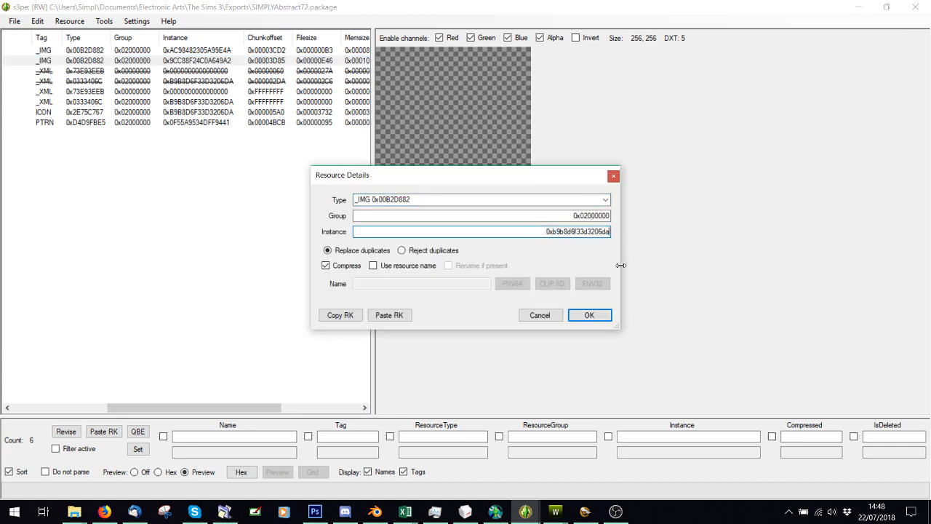
click(593, 317)
click(915, 7)
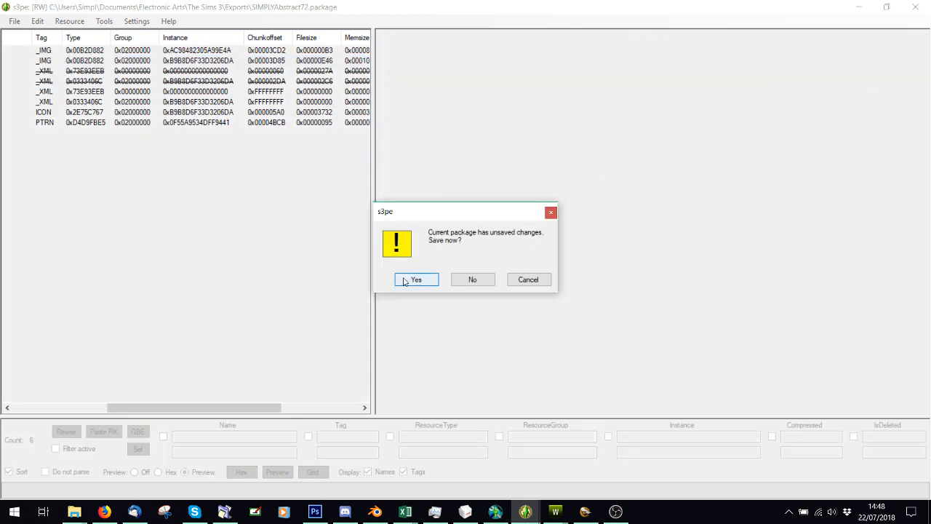
click(415, 281)
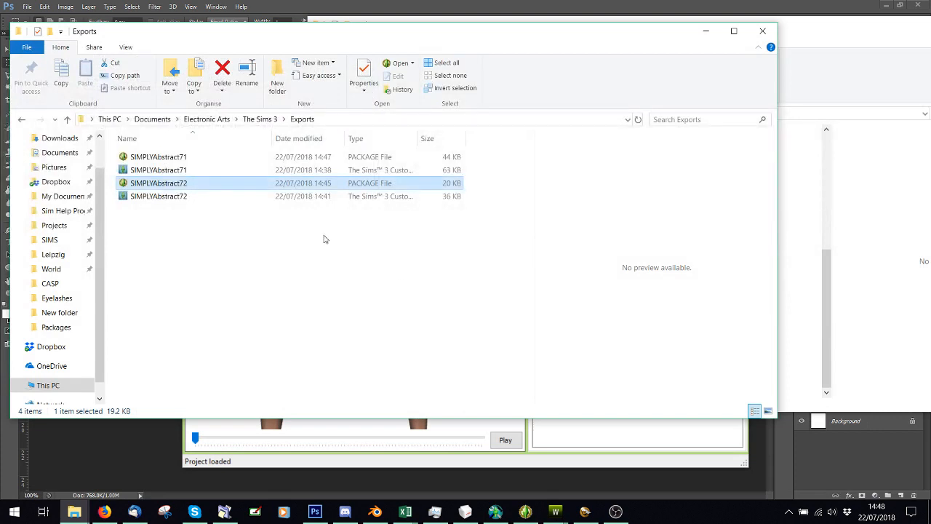
- Delete the SIMPLYAbstract71 and SIMPLYAbstract72 Sims 3 custom content files from the Exports folder, keeping the two package files
click(151, 169)
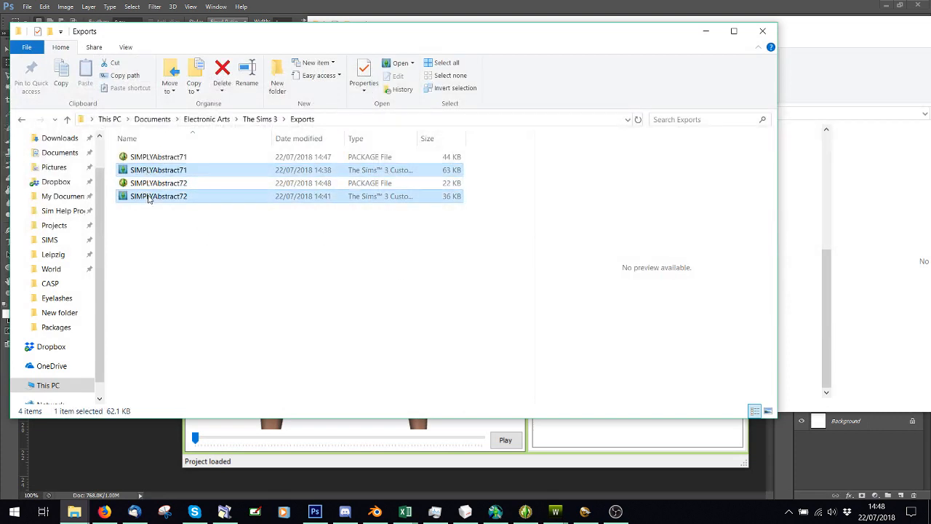
ctrl+click(149, 199)
key(Delete)
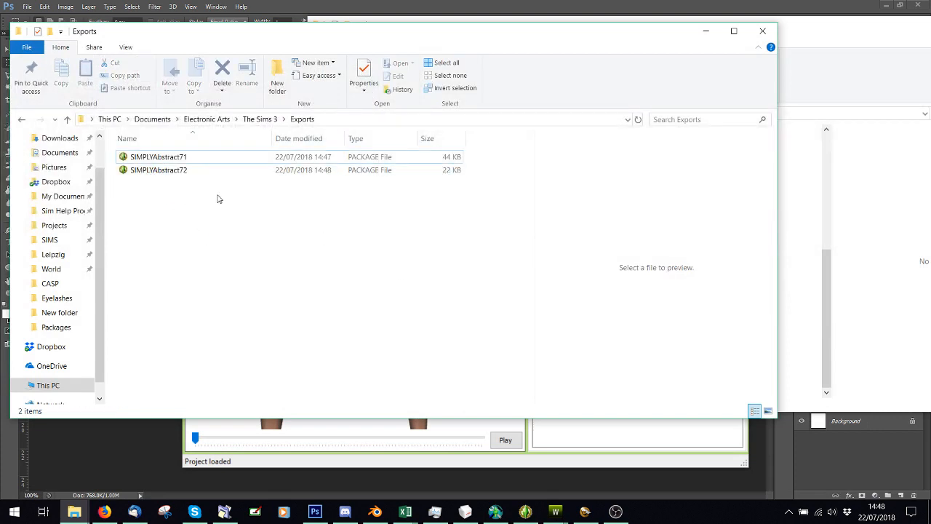